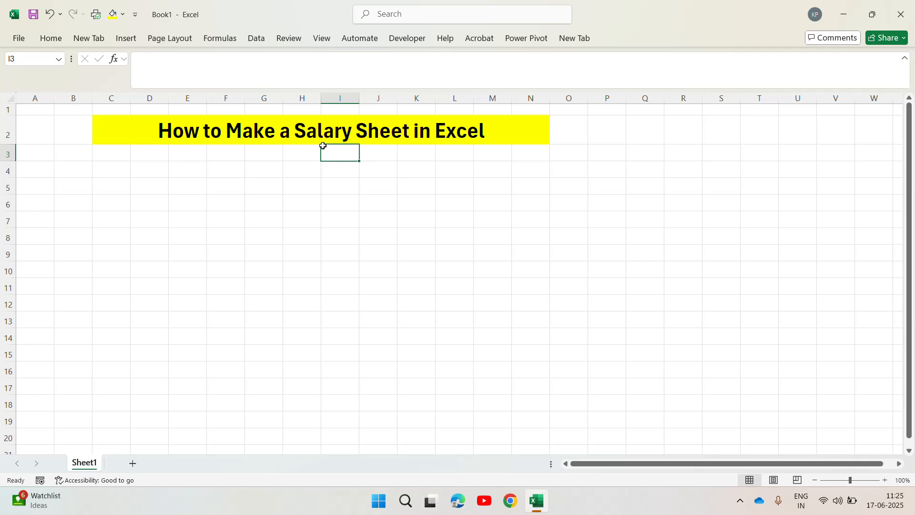
- Enter the company name "Manish Techonology" in cell C4, below the yellow title
click(255, 159)
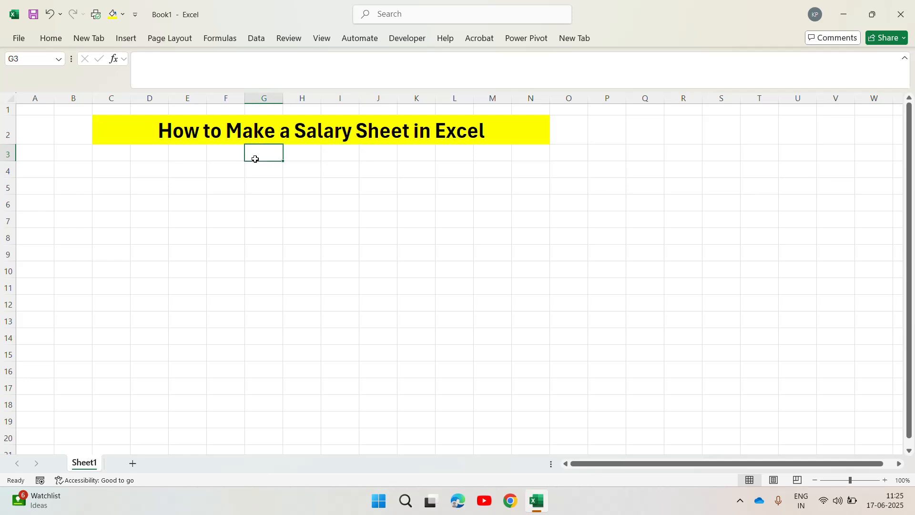
click(127, 188)
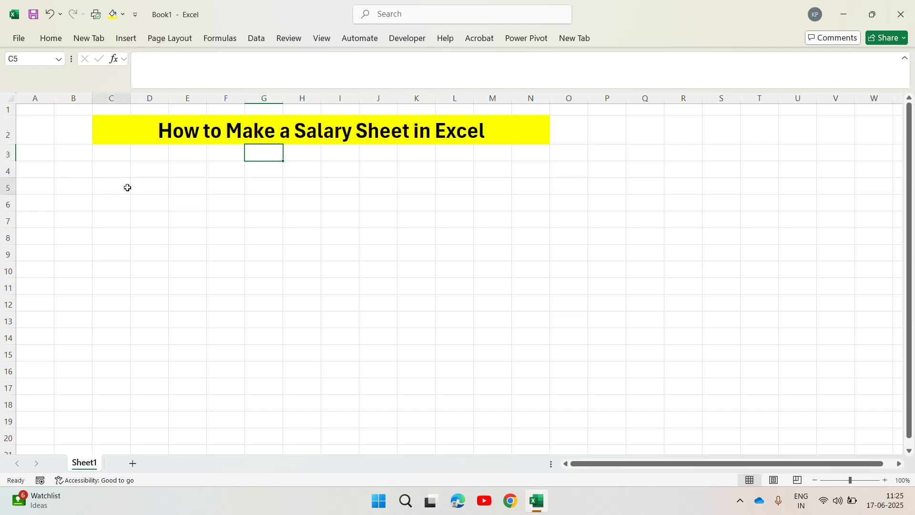
key(Up)
key(Right)
key(Left)
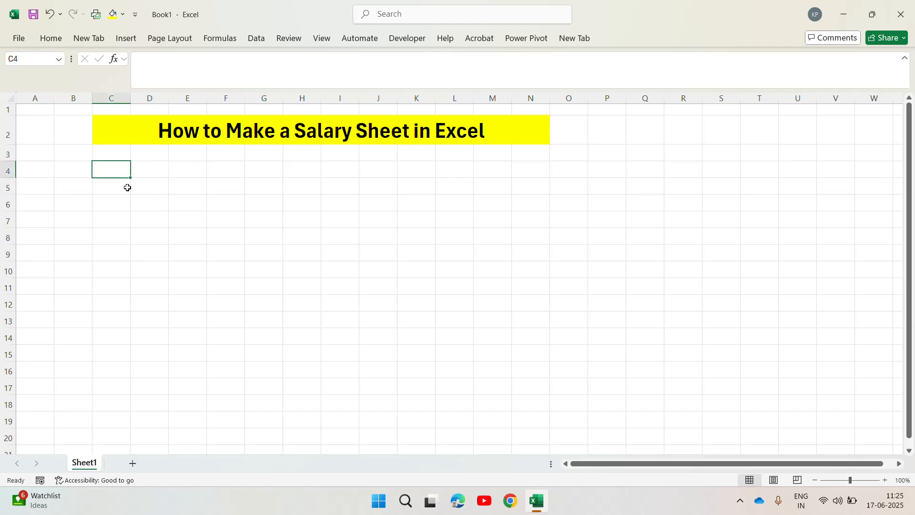
text(Manish )
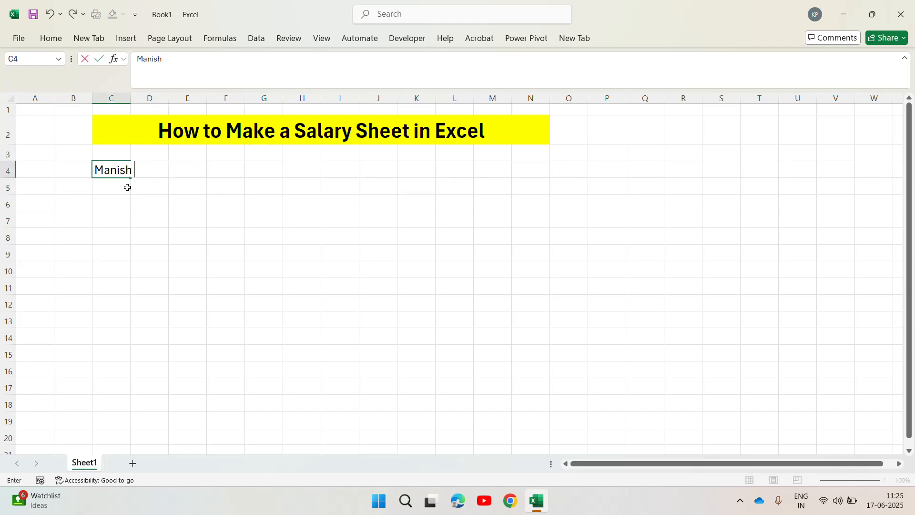
text(Techonologu)
key(Return)
key(Up)
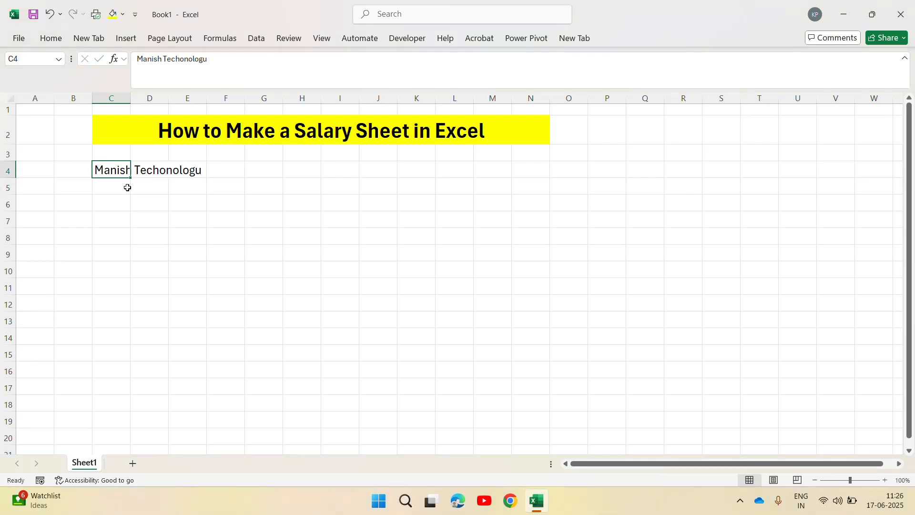
key(F2)
key(Left)
key(shift+Right)
text(y)
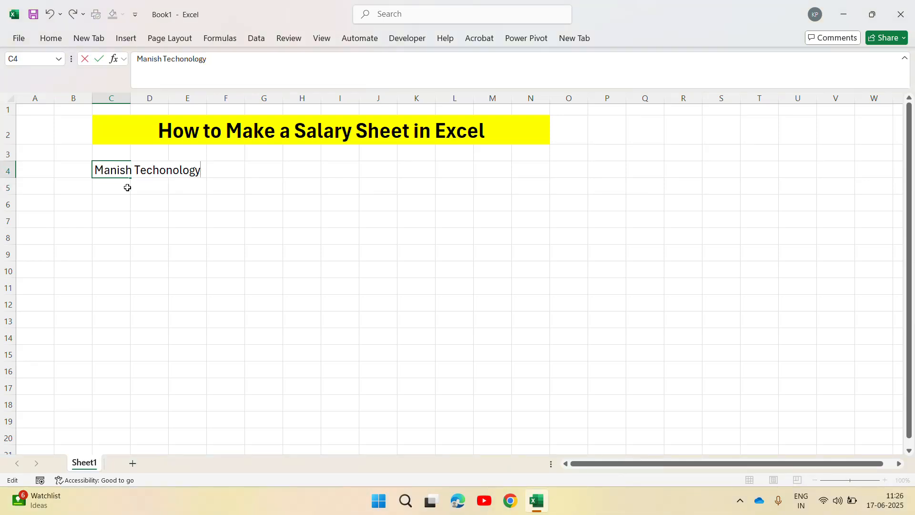
key(Return)
- Merge and center the company name across cells C4 to N4, matching the width of the title
key(Up)
key(shift+Right)
key(shift+Right)
key(shift+Right)
key(shift+Right)
key(shift+Right)
key(shift+Right)
key(shift+Right)
key(shift+Right)
key(shift+Right)
key(shift+Right)
key(shift+Right)
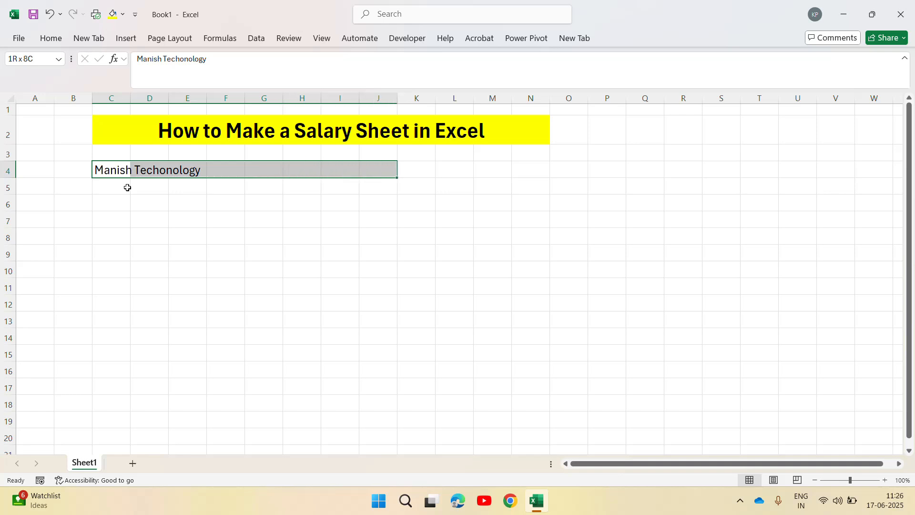
click(59, 34)
click(265, 72)
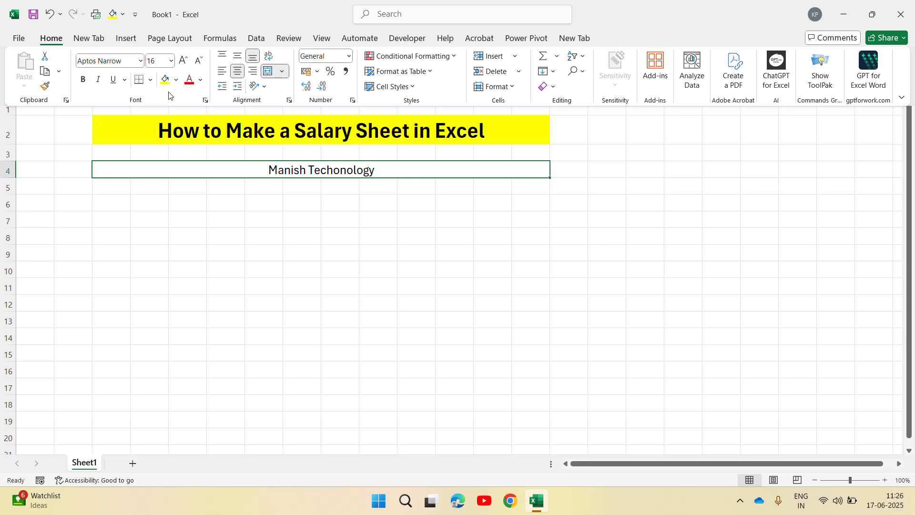
- Format the merged company name as bold at font size 18 with an outside border
click(84, 85)
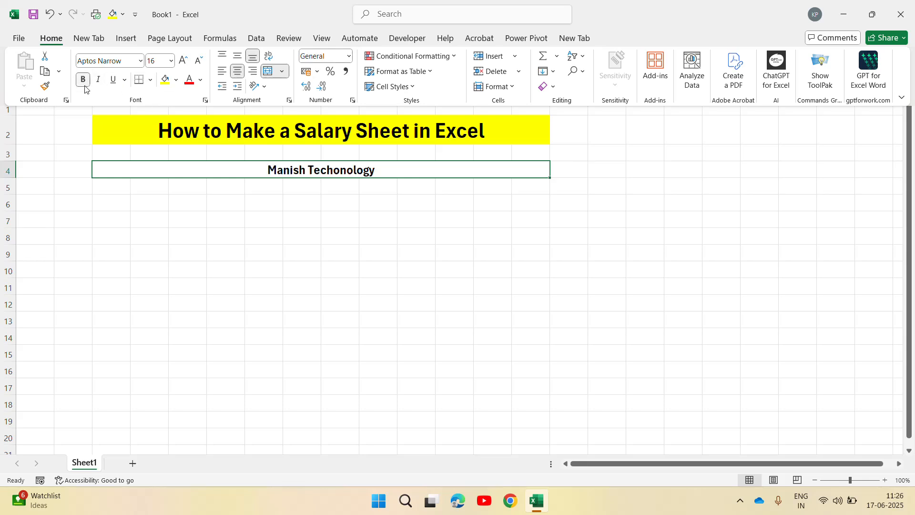
click(160, 63)
text(18)
key(Return)
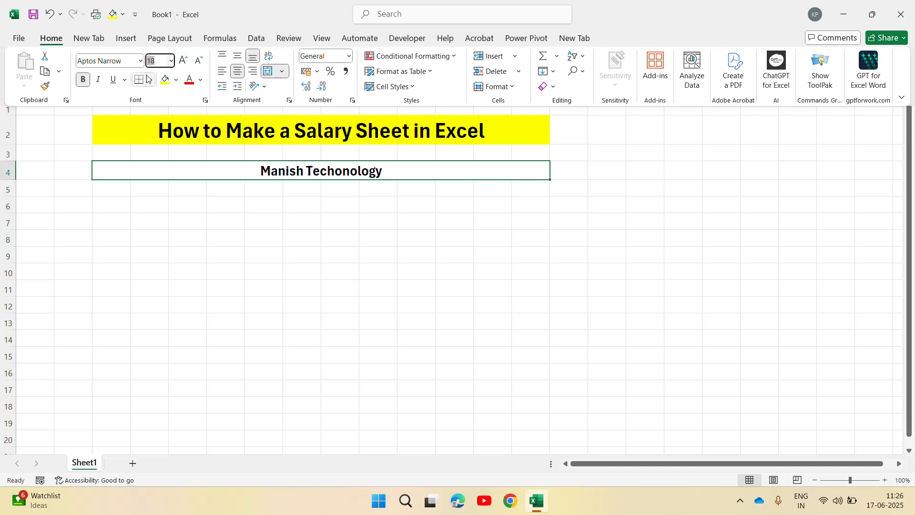
click(149, 80)
click(141, 239)
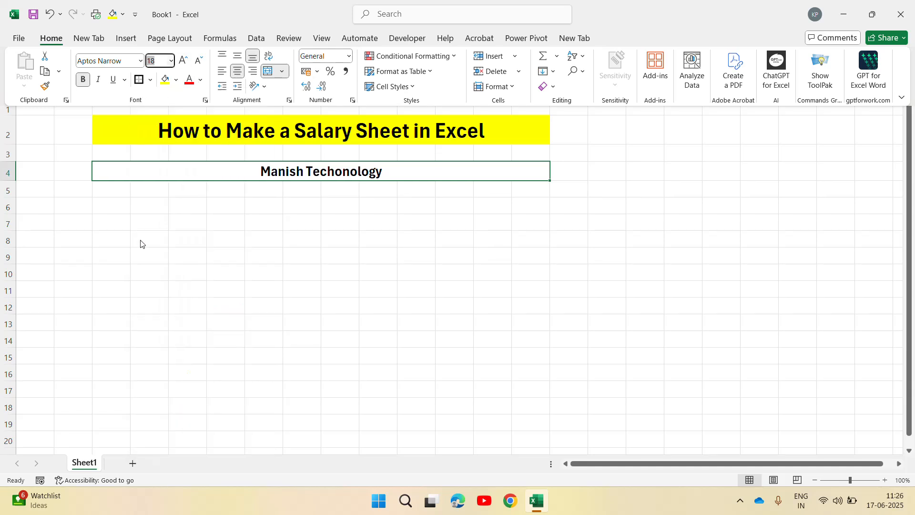
- Enter the first column header "S.No." in cell C6
click(159, 222)
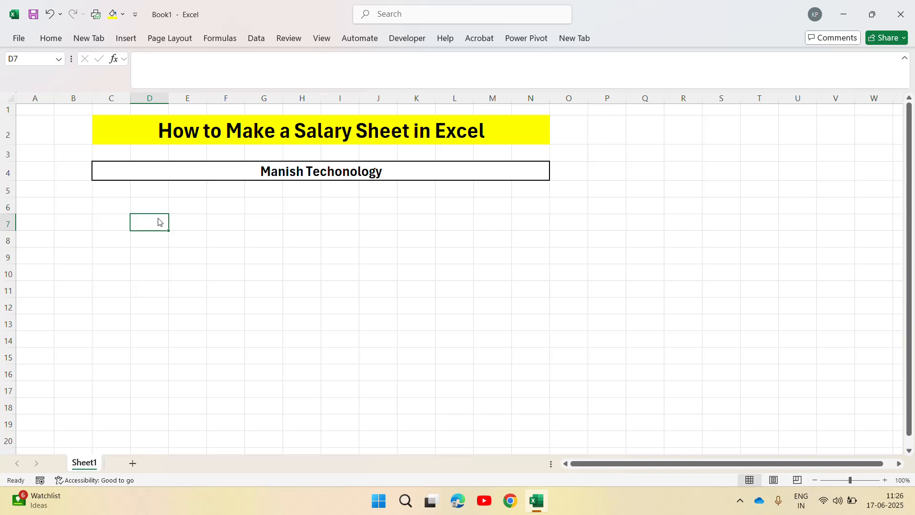
key(Up)
key(Left)
key(Up)
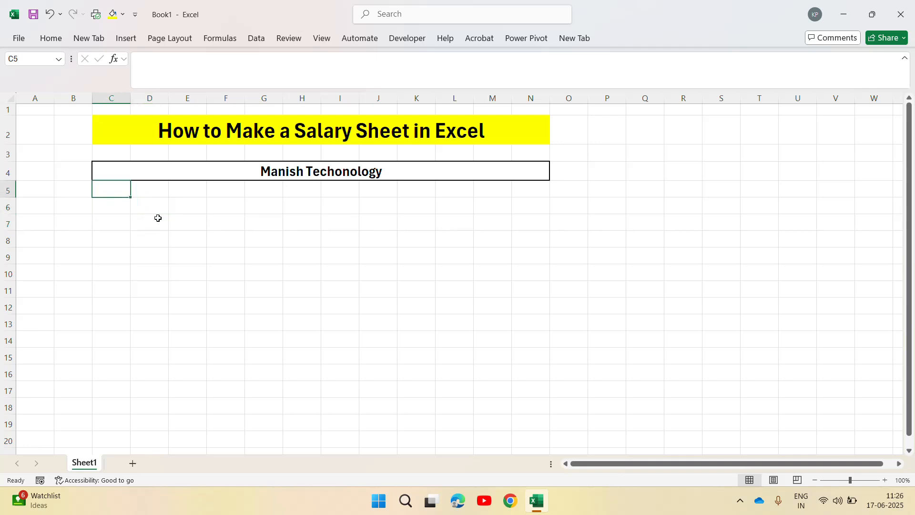
key(Right)
key(Right)
key(Down)
key(Left)
key(Left)
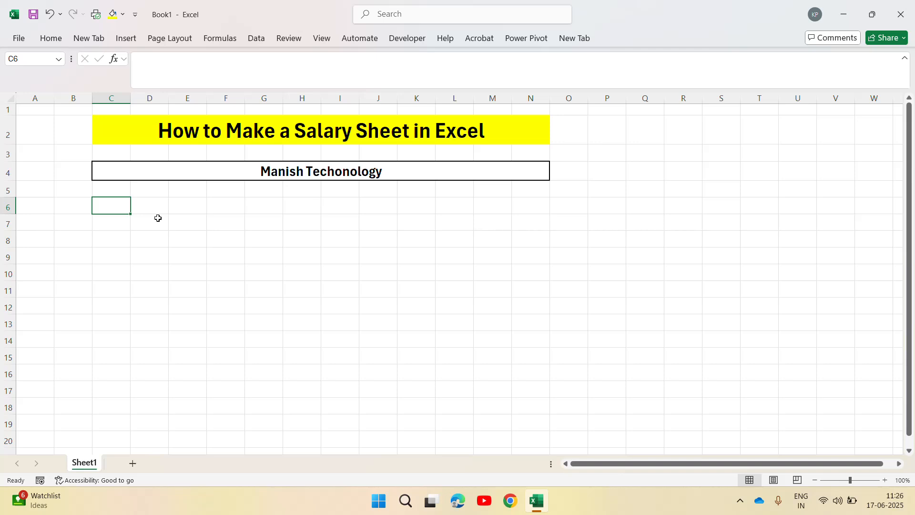
text(S)
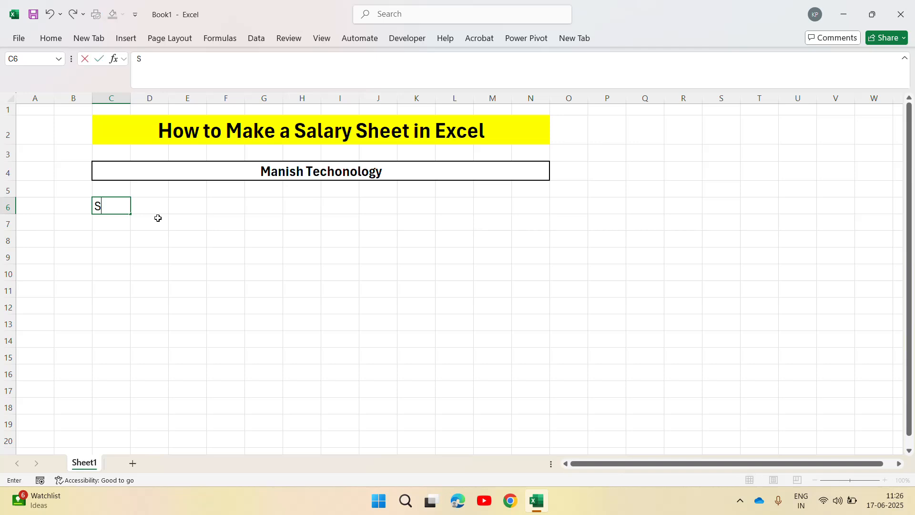
text(.No.4)
key(Up)
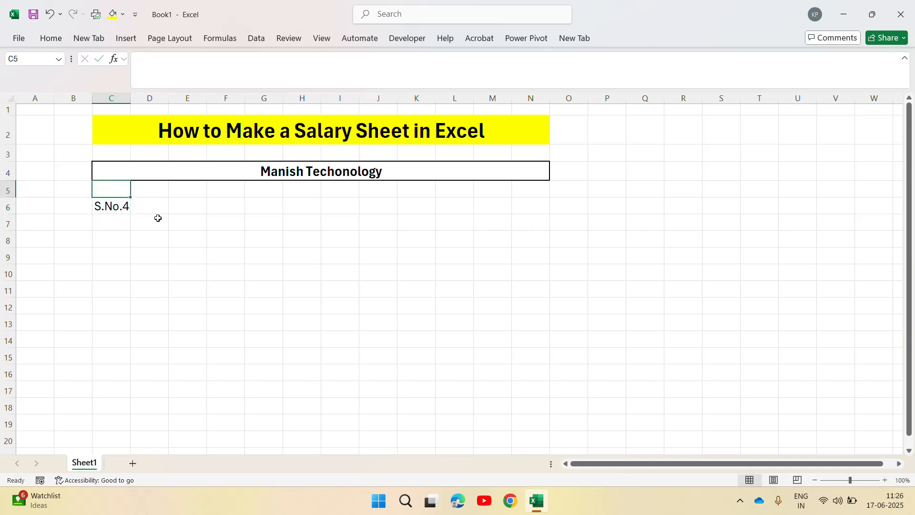
key(Down)
key(F2)
key(Left)
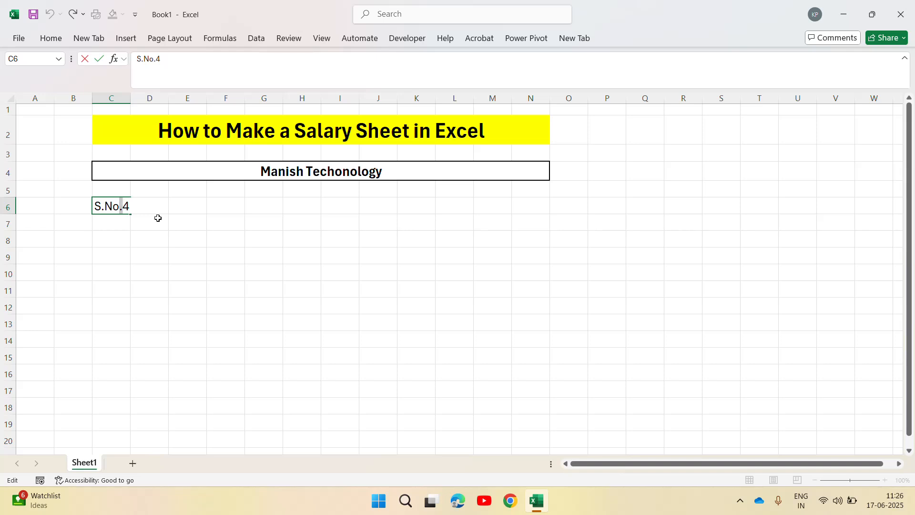
key(shift+Right)
key(BackSpace)
key(Return)
key(Up)
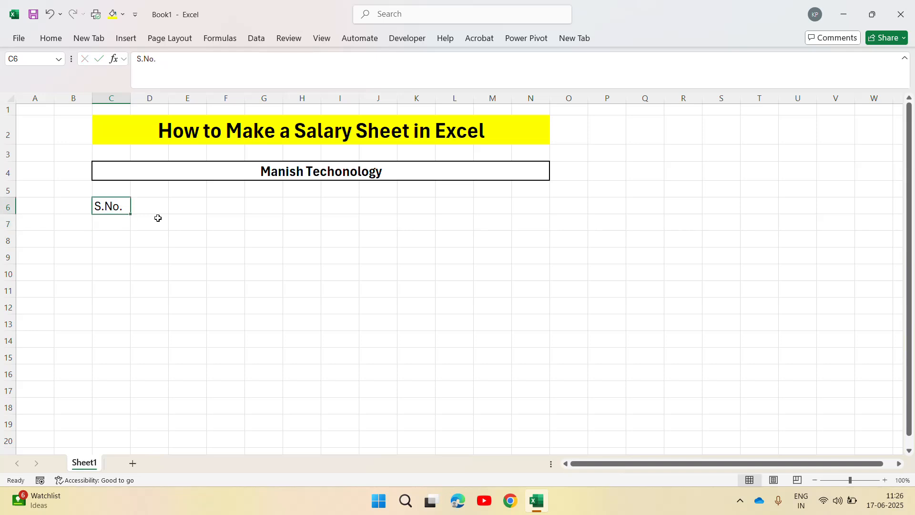
- Add the header "Employee" in D6 and autofit column D to its text
key(Right)
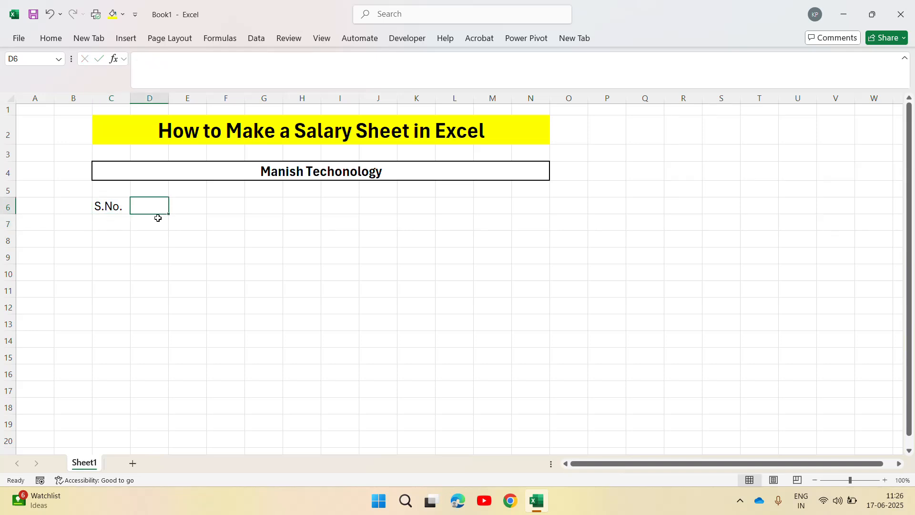
text(Employee)
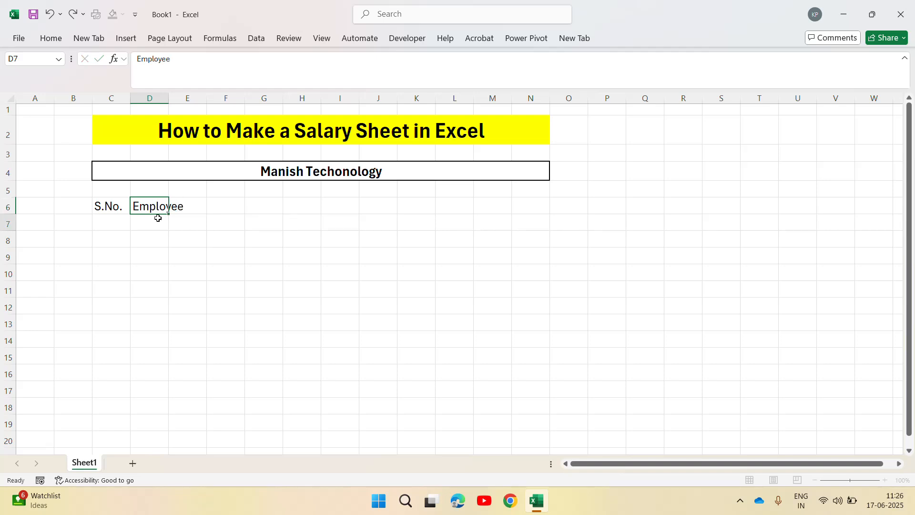
key(Return)
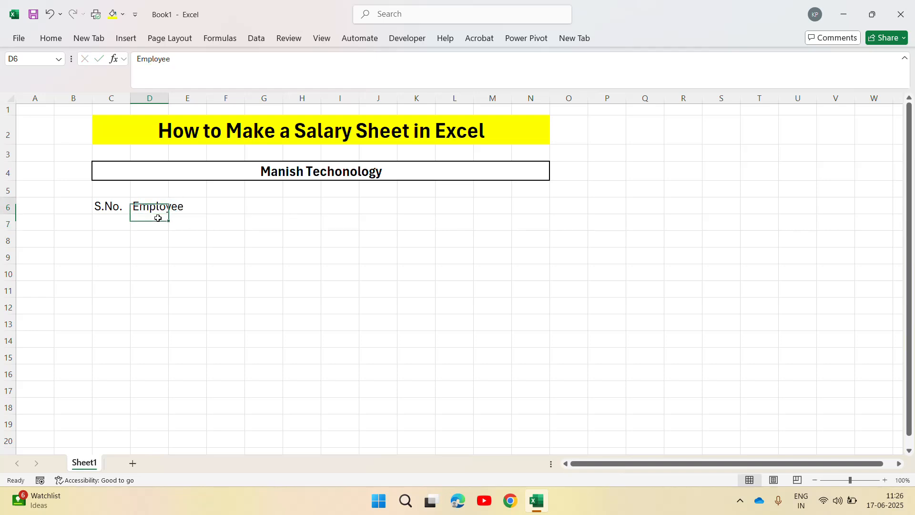
key(Up)
double_click(169, 98)
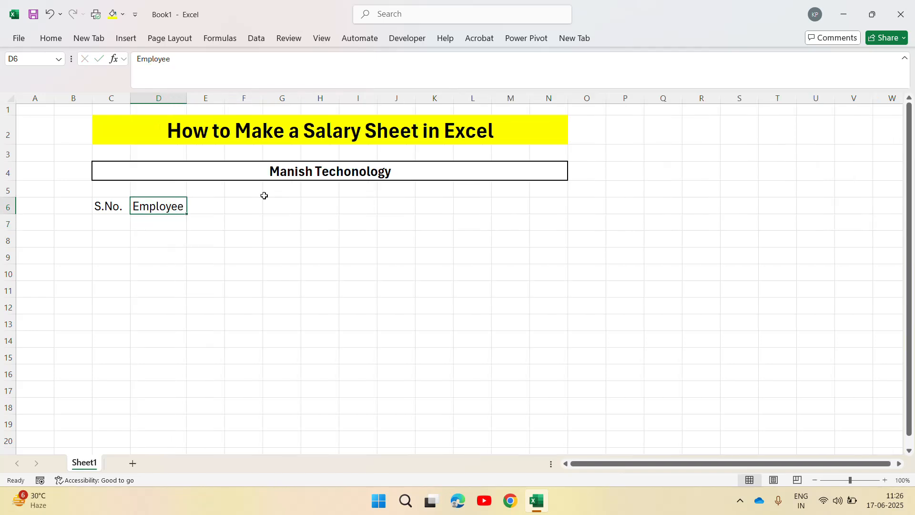
- Add the header "Emp Code" in E6 and autofit column E to its text
key(Right)
text(E)
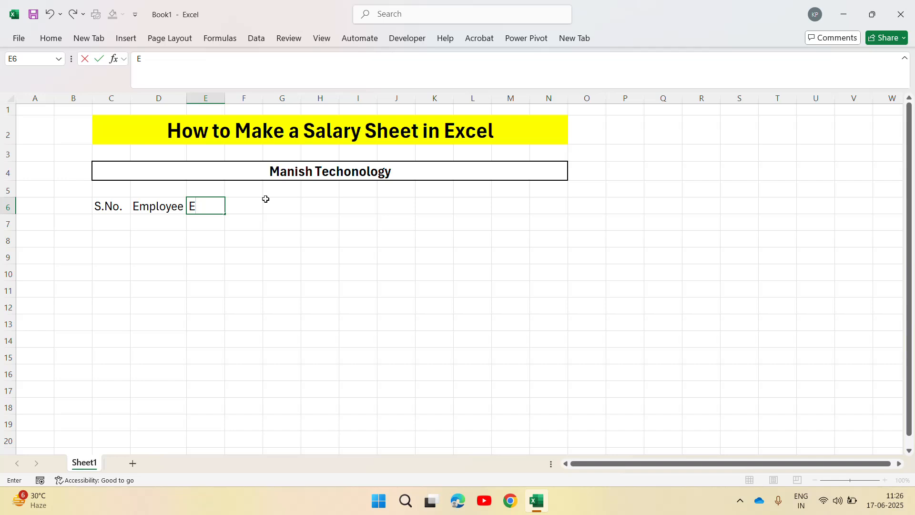
text(mp Code)
key(Return)
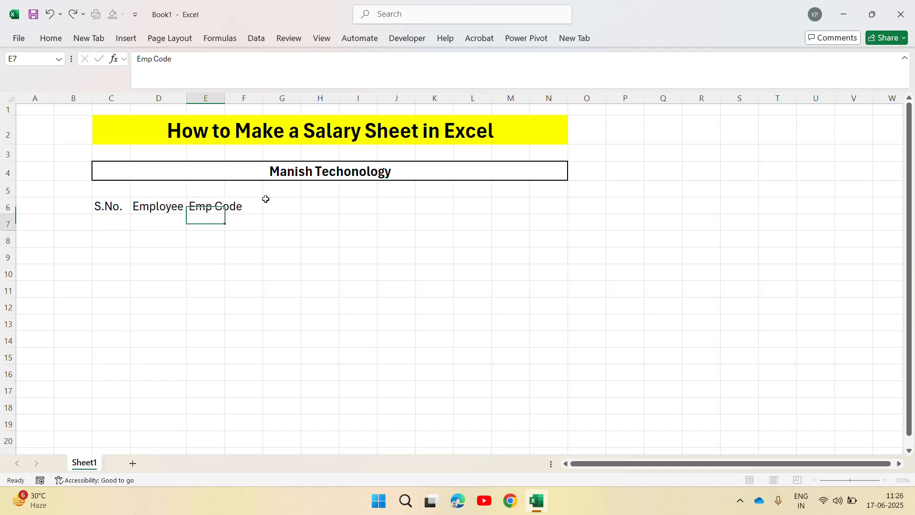
key(Up)
double_click(225, 98)
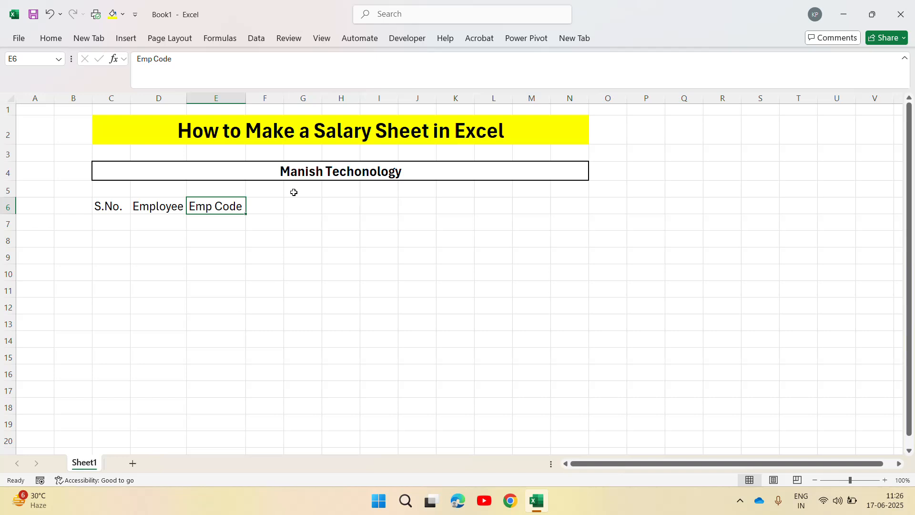
- Add the header "Designation" in F6 and autofit column F to its text
key(Tab)
text(De)
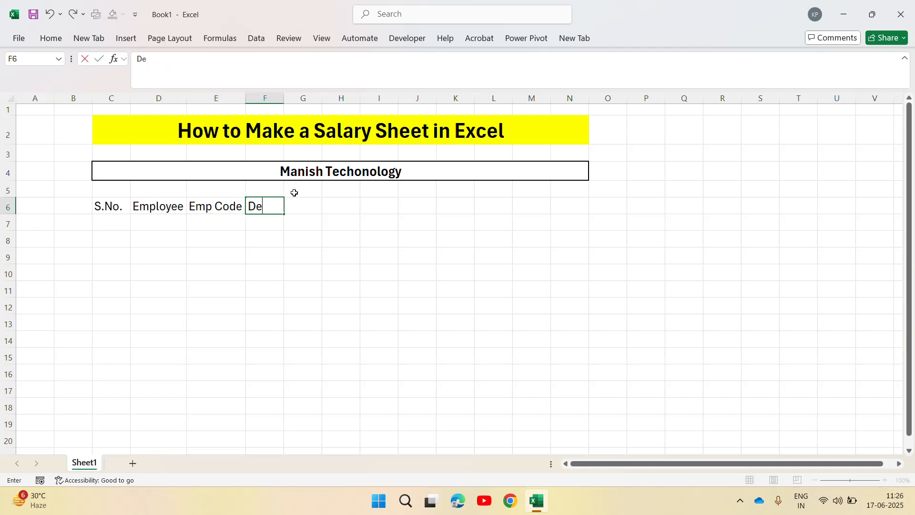
text(signation)
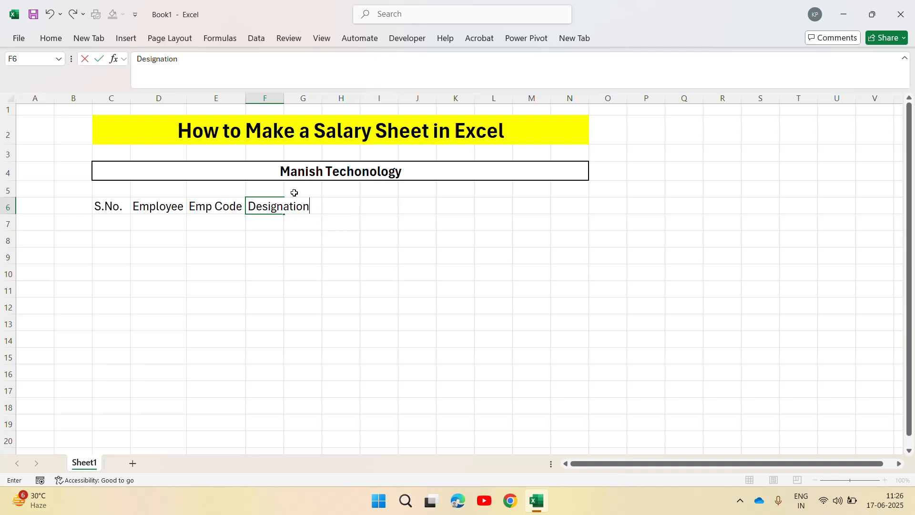
key(Return)
key(Up)
double_click(284, 98)
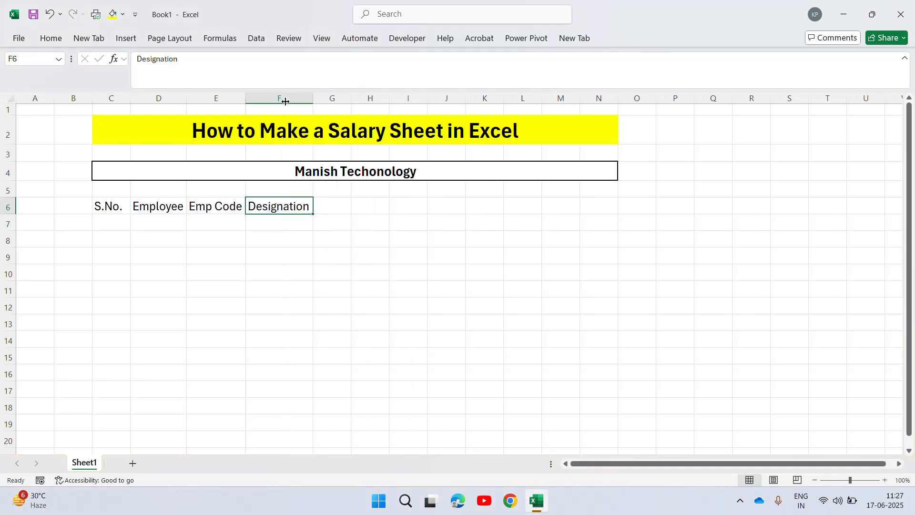
- Add the header "Basic Salary" in G6 and autofit column G to its text
click(331, 207)
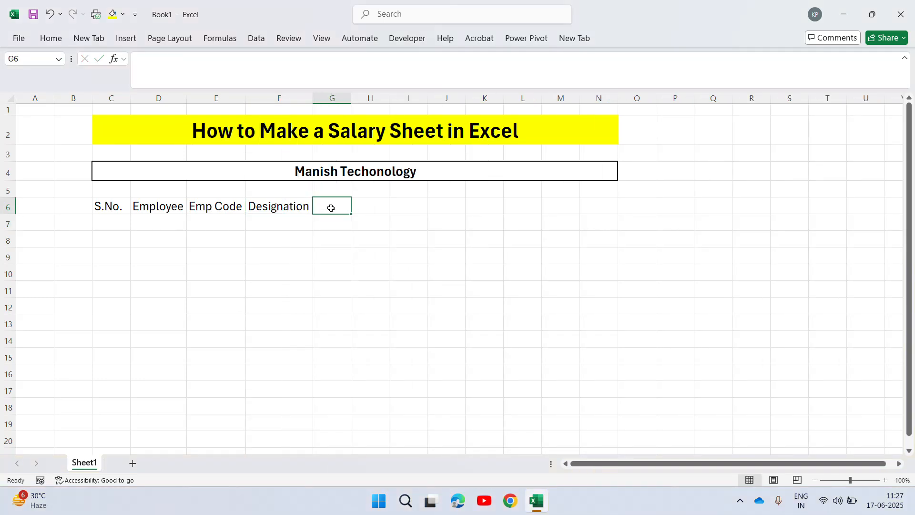
text(Basi)
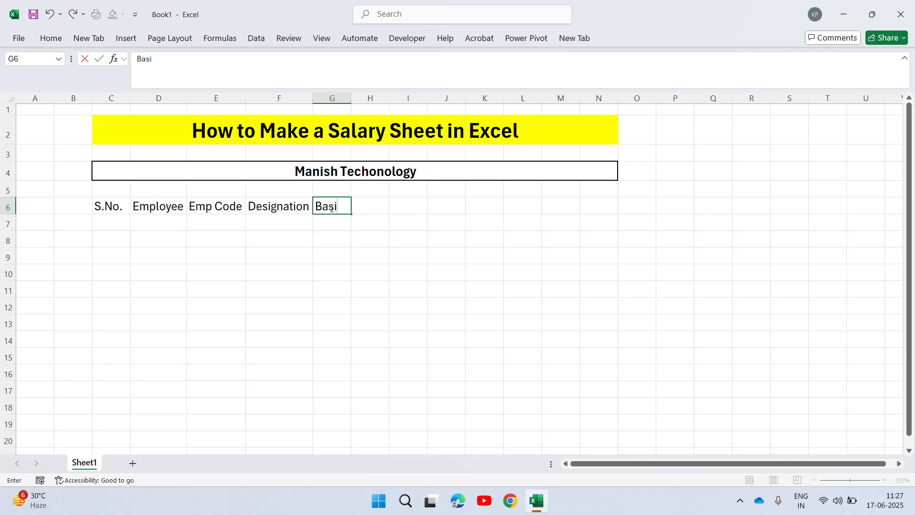
text(c Salary)
key(Return)
click(332, 208)
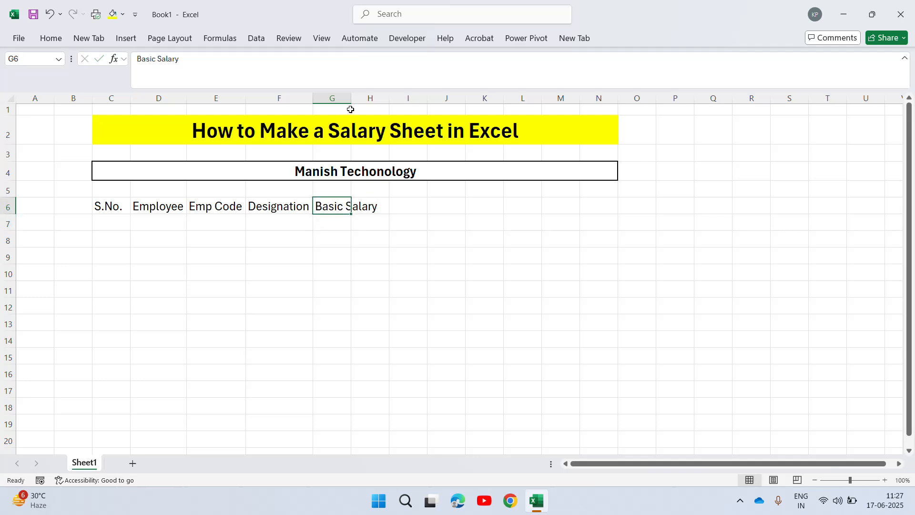
double_click(350, 98)
- Add the header "DA" in cell H6, beside Basic Salary
click(400, 205)
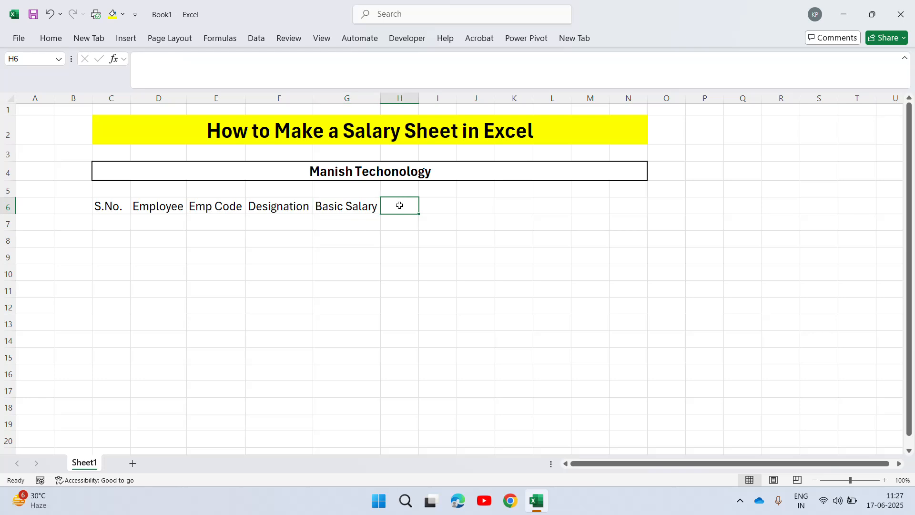
text(DA)
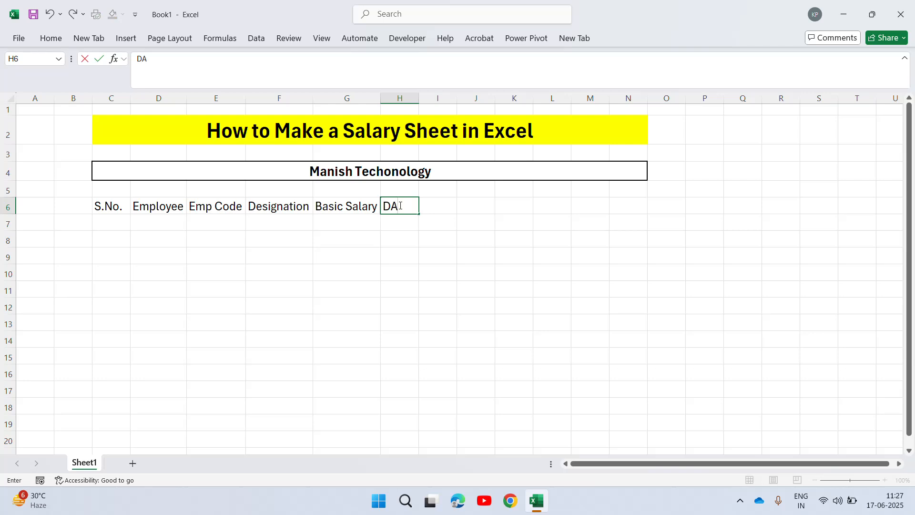
key(Return)
click(399, 205)
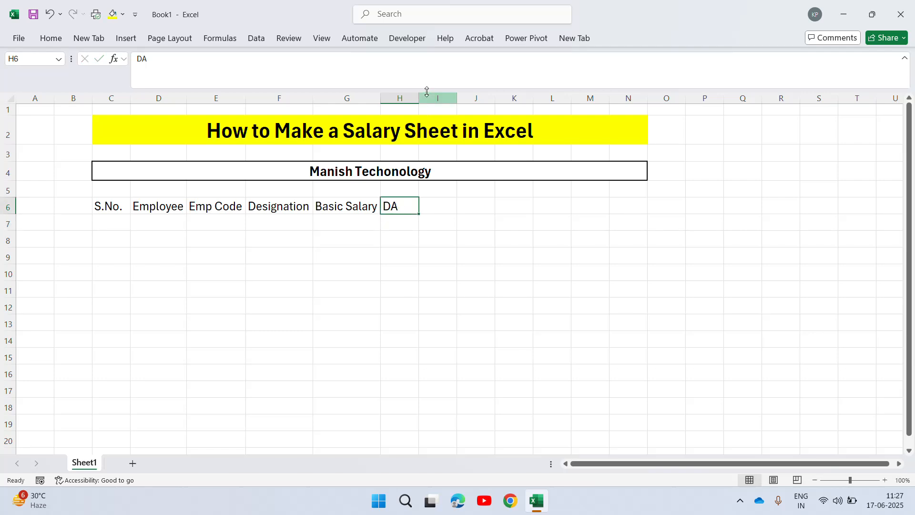
click(432, 205)
key(Left)
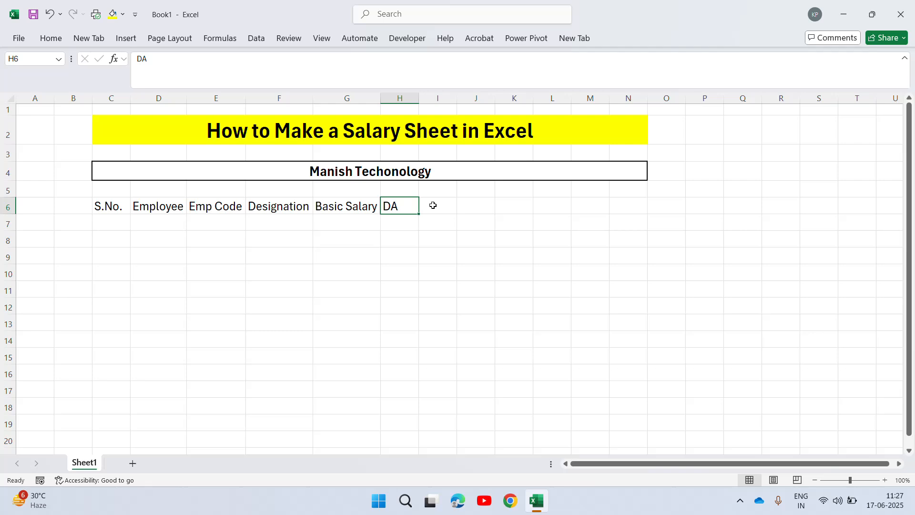
- Add the headers "MA" in I6 and "HRA" in J6, continuing the header row after DA
click(432, 205)
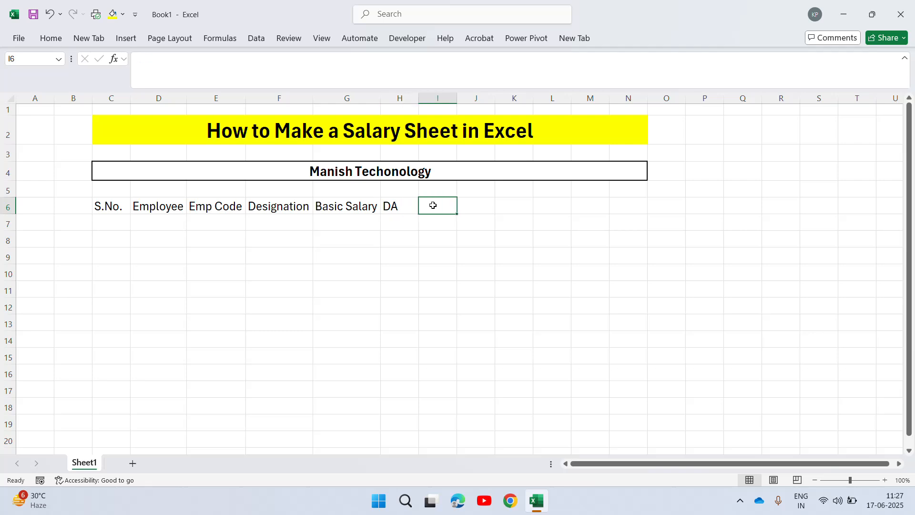
text(MA)
key(Return)
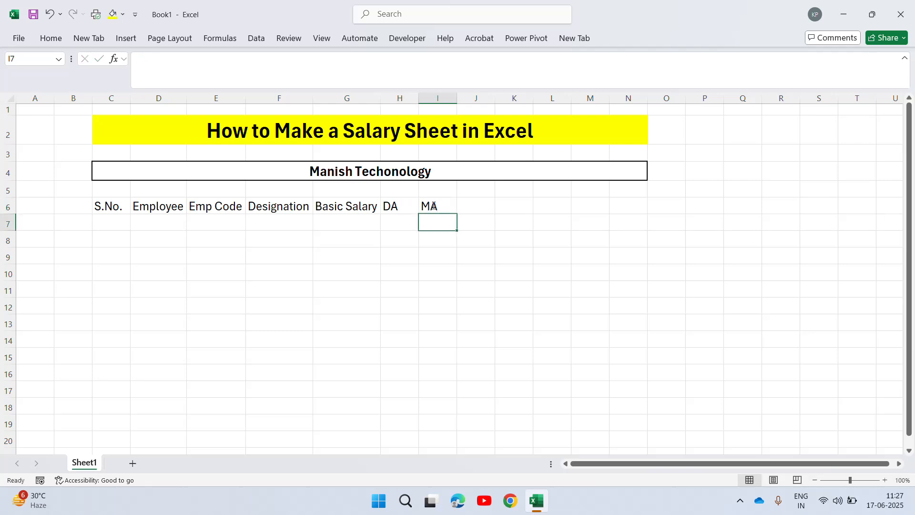
click(432, 205)
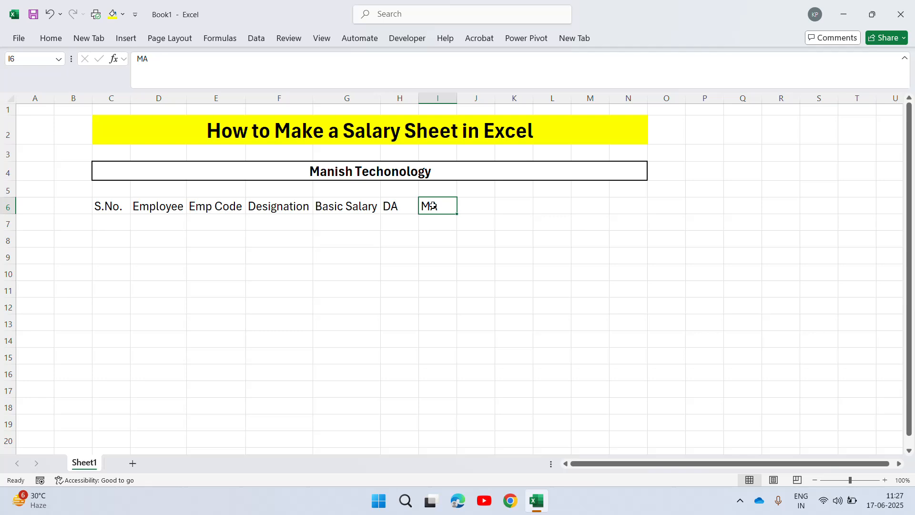
key(Right)
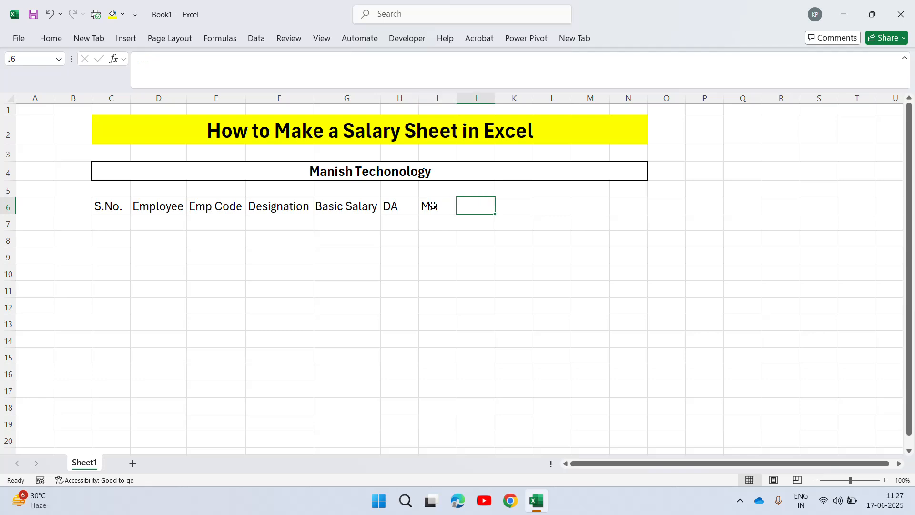
text(HRA)
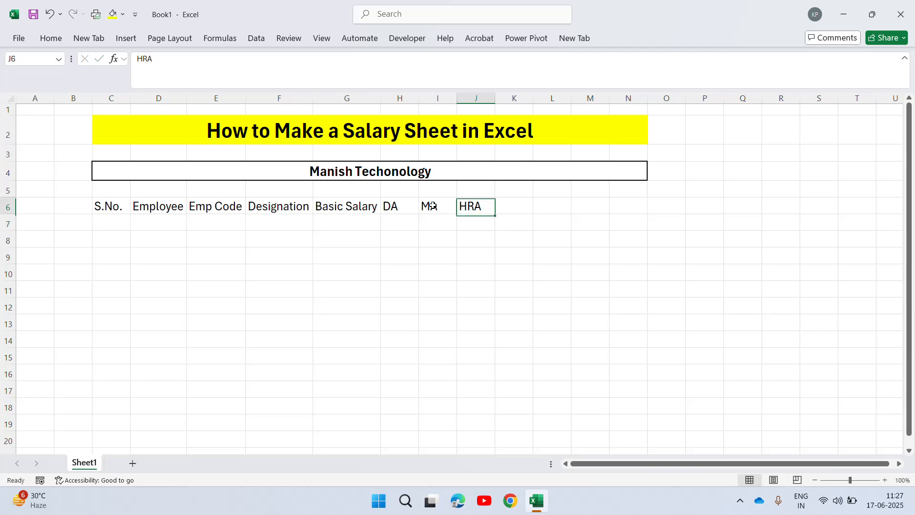
key(Tab)
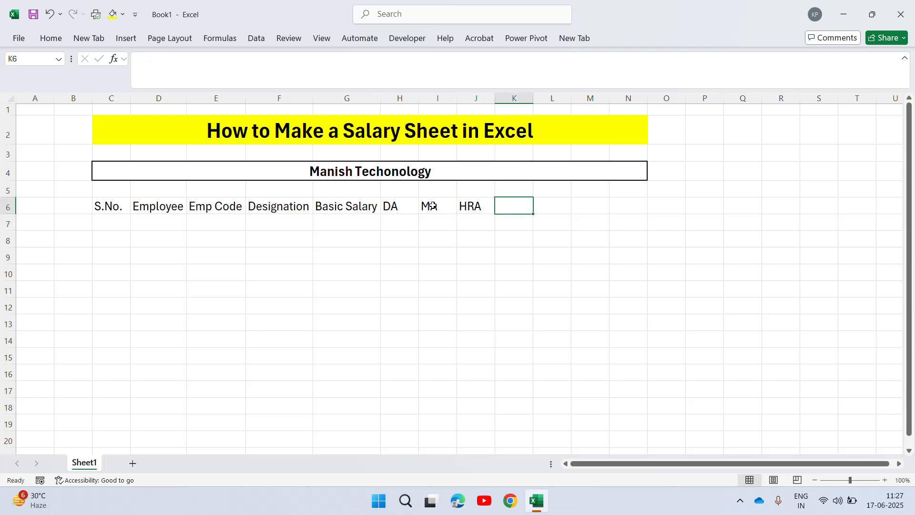
- Add the header "Gross Salary" in K6 and autofit column K to its text
key(Left)
key(Left)
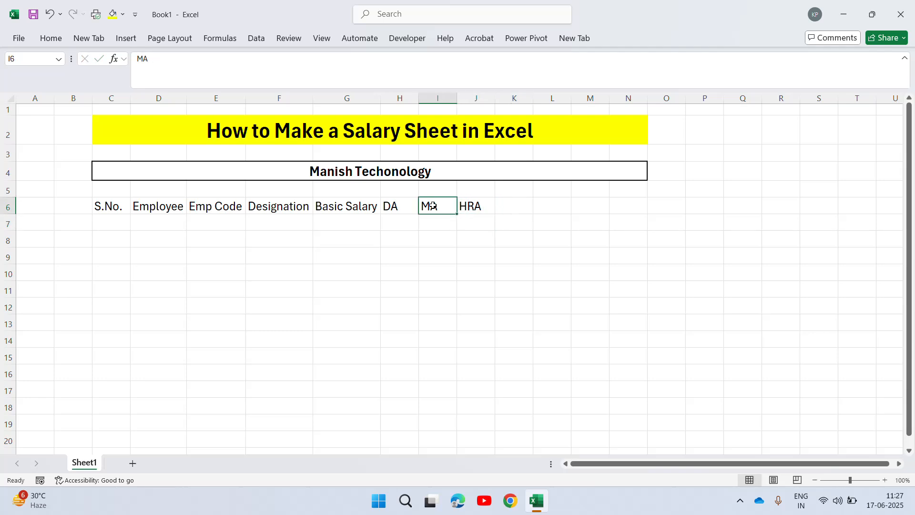
key(Right)
key(Right)
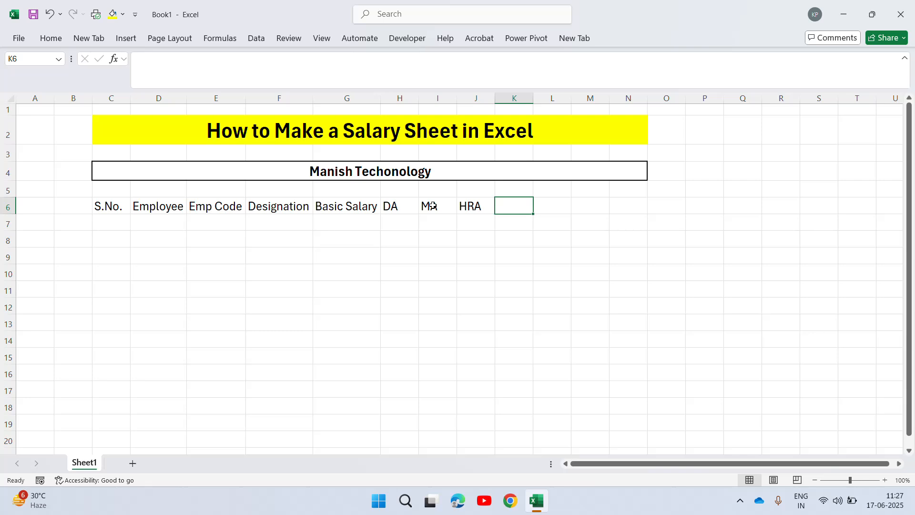
text(Gross )
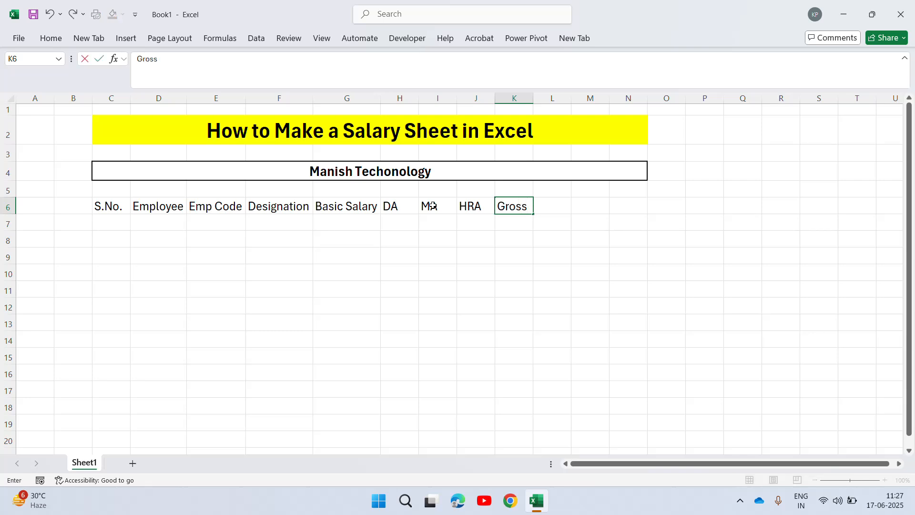
text(Salary)
key(Return)
key(Up)
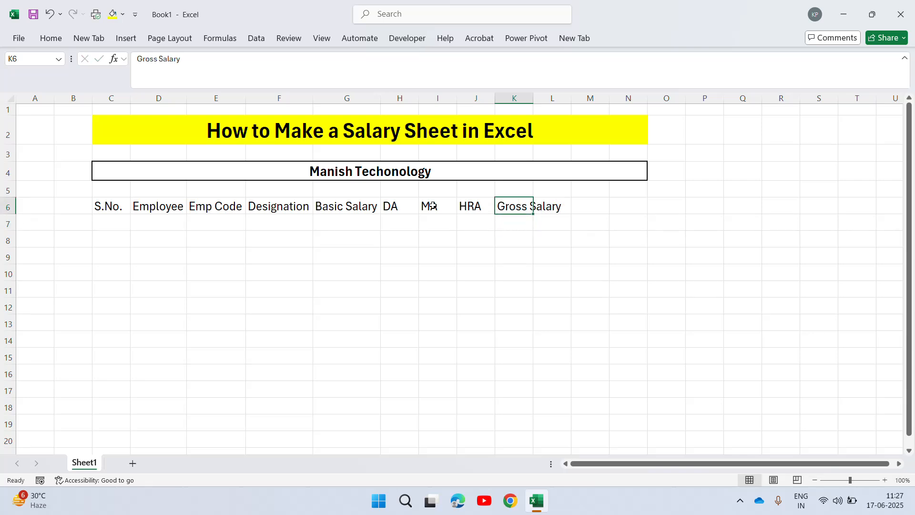
drag(531, 99, 530, 99)
double_click(531, 99)
- Add the headers "PF" in L6, "ESI" in M6 and "Net Salary" in N6
click(594, 210)
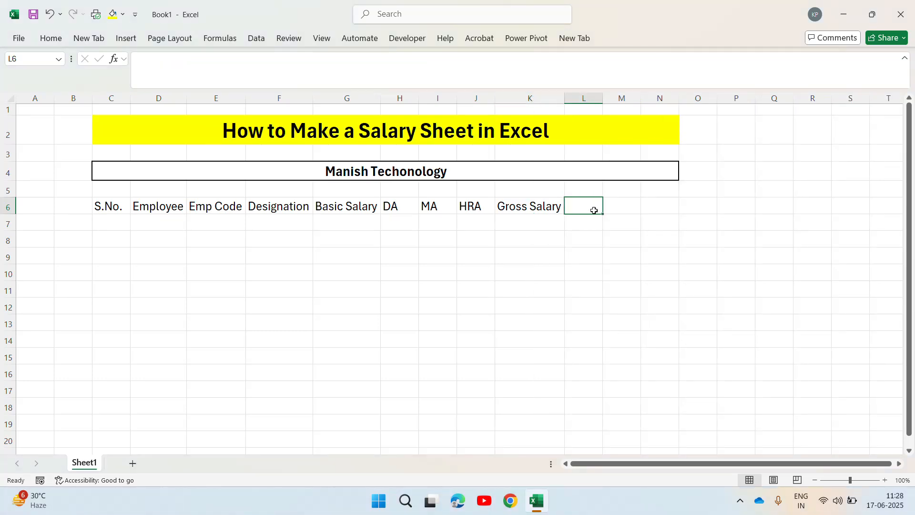
text(PF)
key(Tab)
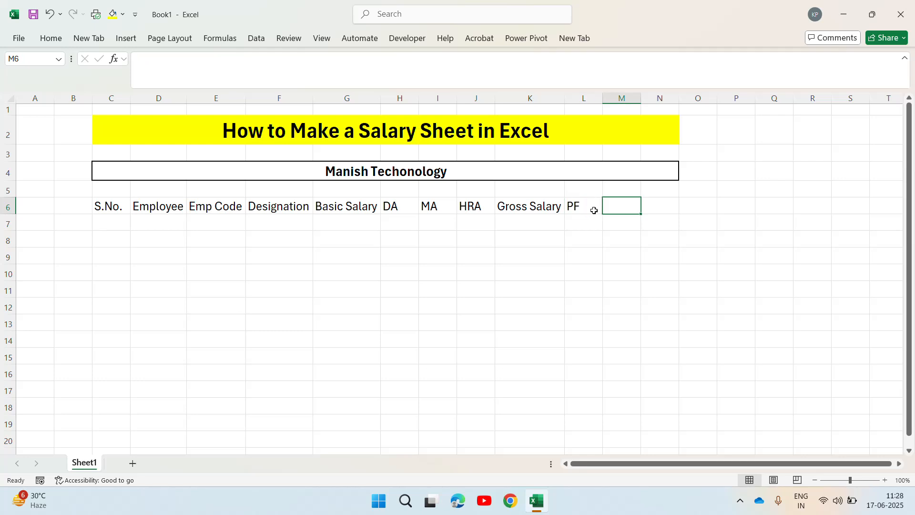
text(ESI)
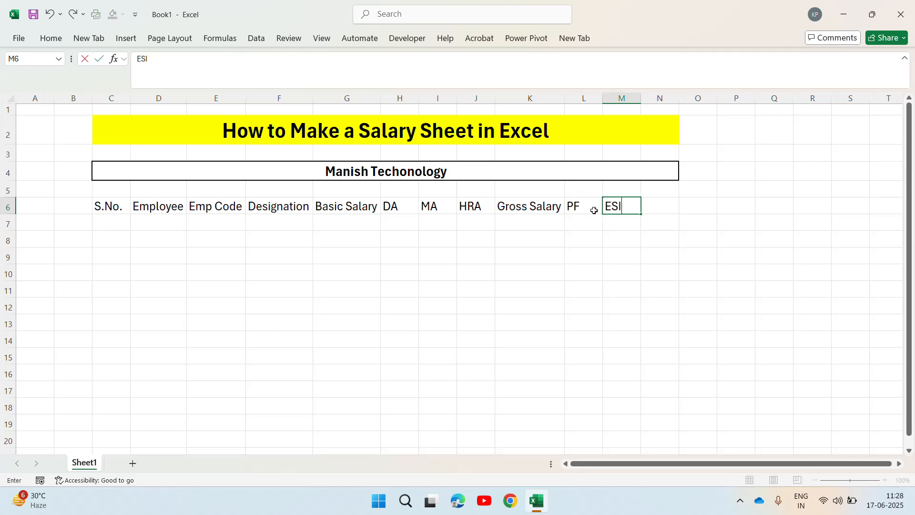
key(Tab)
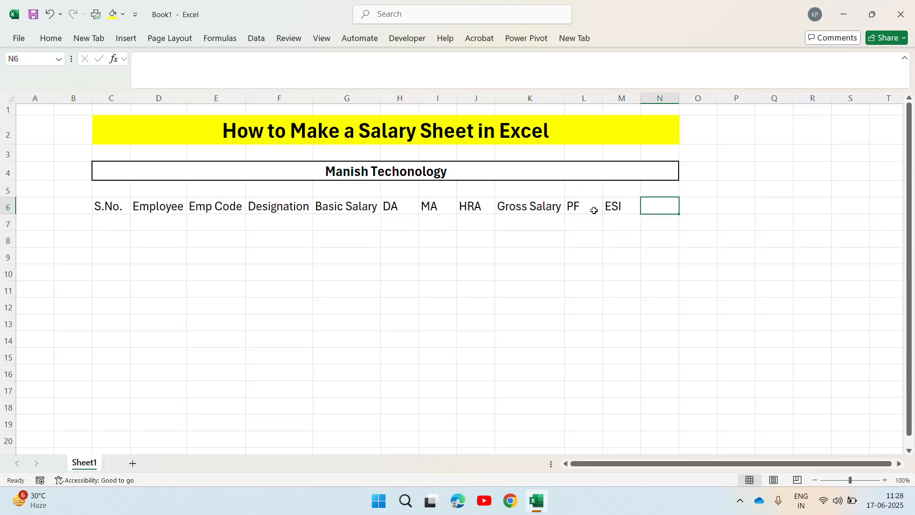
text(Net )
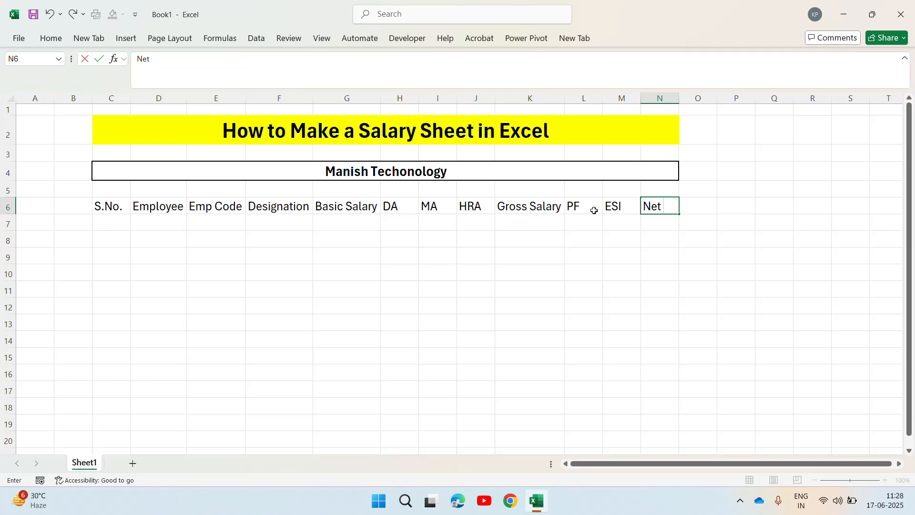
text(Salary)
key(Return)
- Apply all borders to the table range C6:N16 and centre its contents horizontally
click(594, 210)
key(Left)
key(Left)
key(Left)
key(Left)
key(Left)
key(Left)
key(Left)
key(Left)
key(Left)
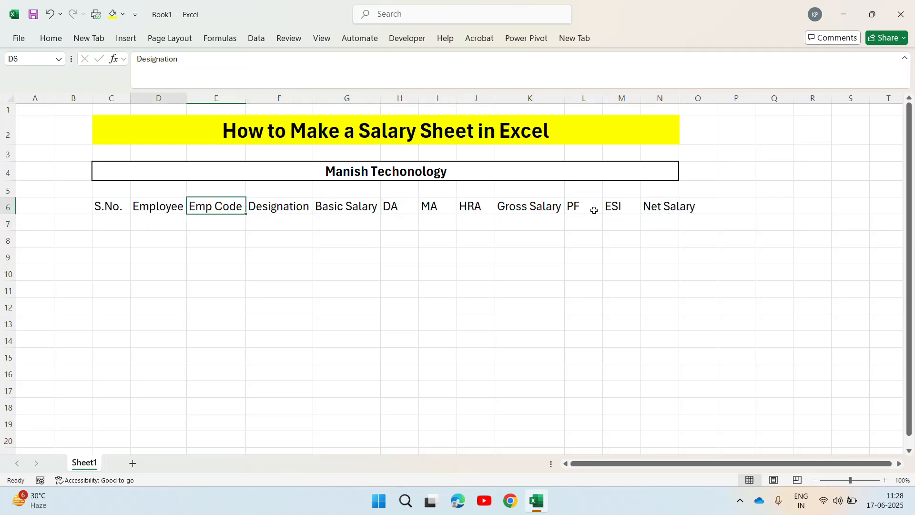
key(shift+Right)
key(shift+Right)
key(shift+Right)
key(shift+Right)
key(shift+Right)
key(shift+Right)
key(shift+Right)
key(shift+Right)
key(shift+Right)
key(shift+Right)
key(shift+Right)
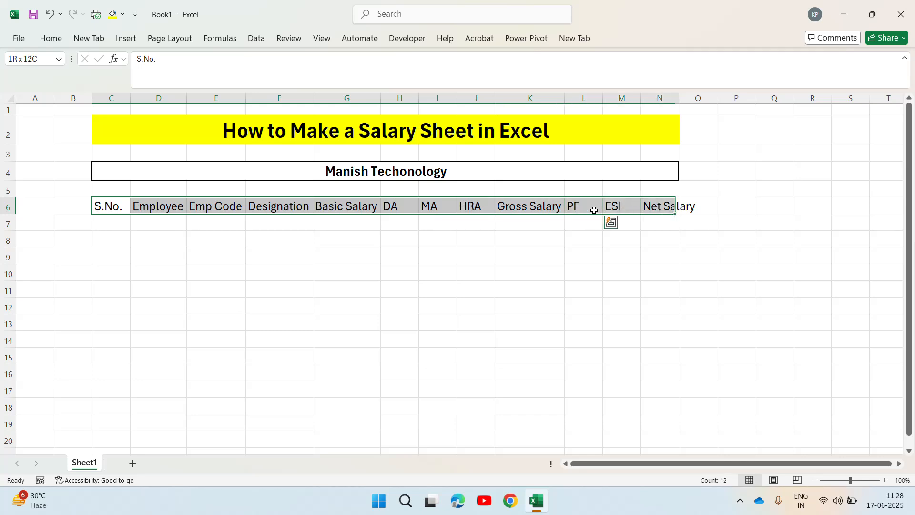
key(shift+Down)
key(shift+Down)
key(shift+Down)
key(shift+Down)
key(shift+Down)
key(shift+Down)
key(shift+Down)
key(shift+Down)
key(shift+Down)
key(shift+Down)
key(shift+Down)
key(shift+Down)
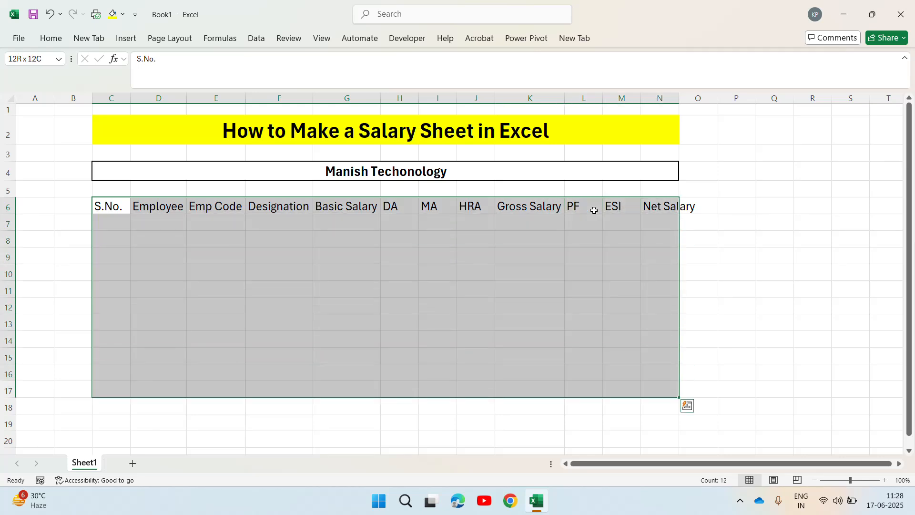
key(shift+Up)
key(shift+Up)
key(shift+Up)
key(shift+Up)
key(shift+Down)
key(shift+Down)
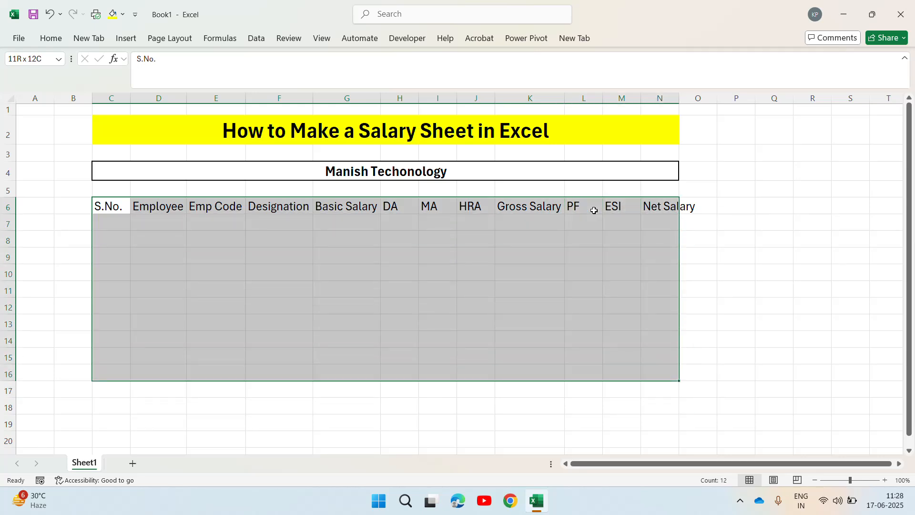
click(60, 40)
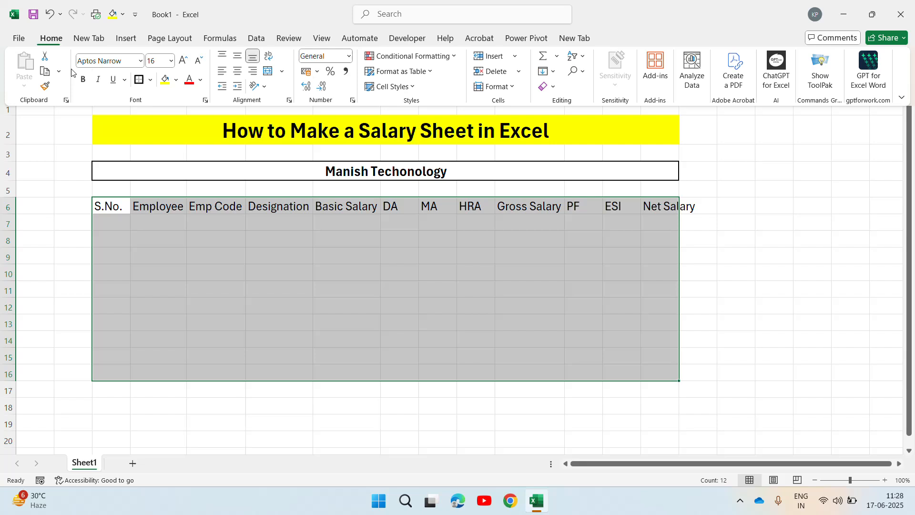
click(151, 79)
click(145, 201)
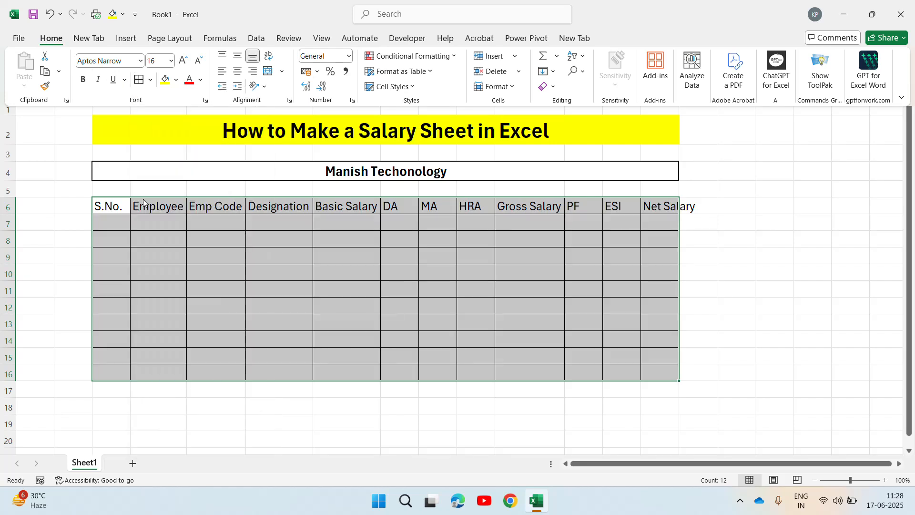
click(237, 72)
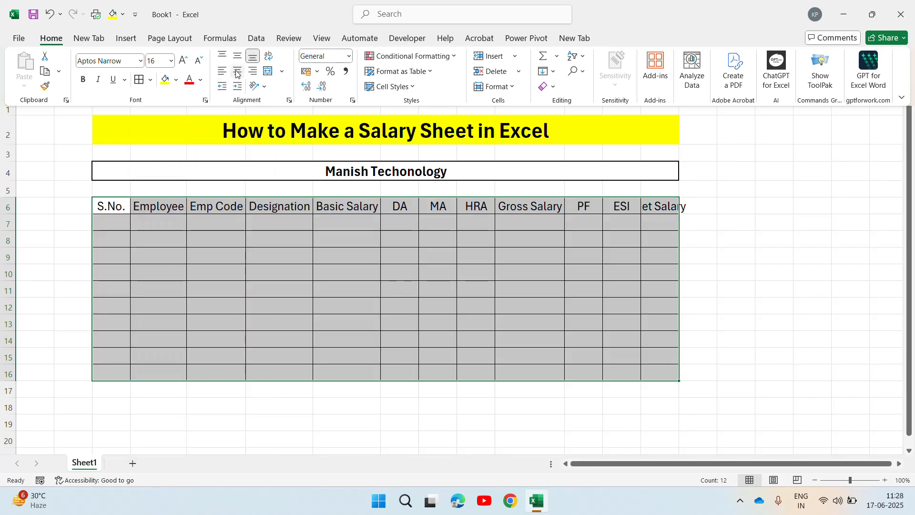
- Autofit the widths of all columns in the sheet to their header text
key(ctrl+a)
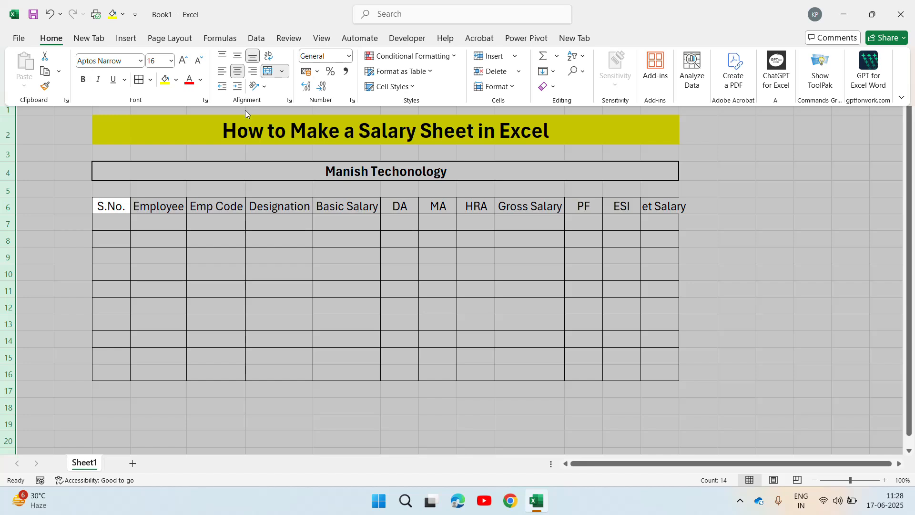
click(218, 258)
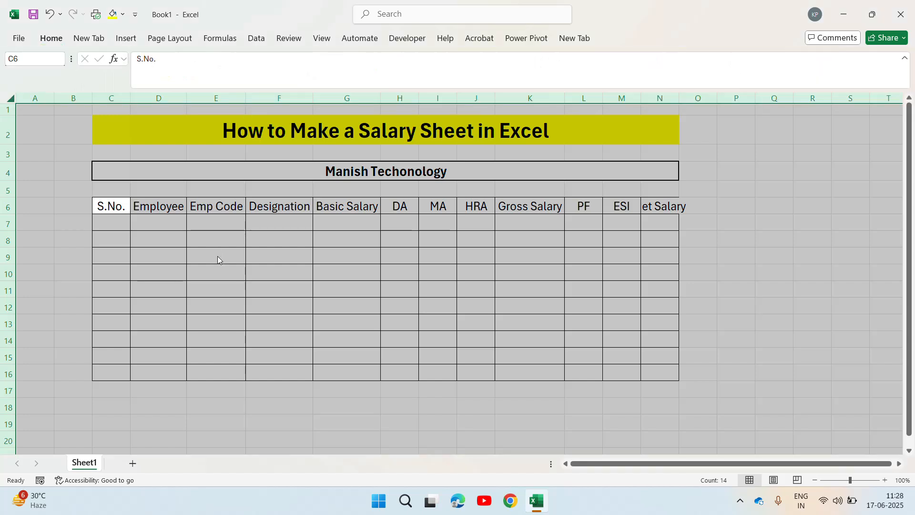
double_click(246, 96)
click(268, 210)
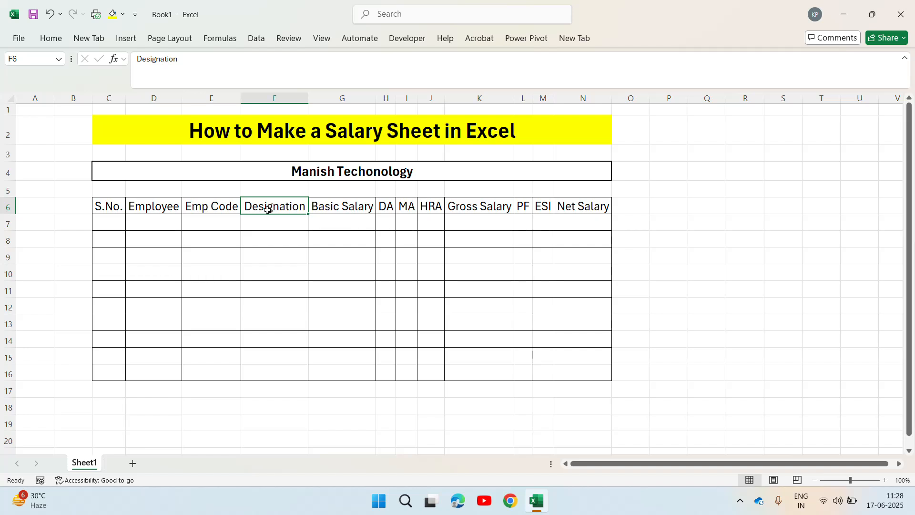
- Make the header row C6:N6 bold and widen the DA, MA, HRA, PF, ESI and Net Salary columns
click(112, 210)
key(ctrl+shift+Right)
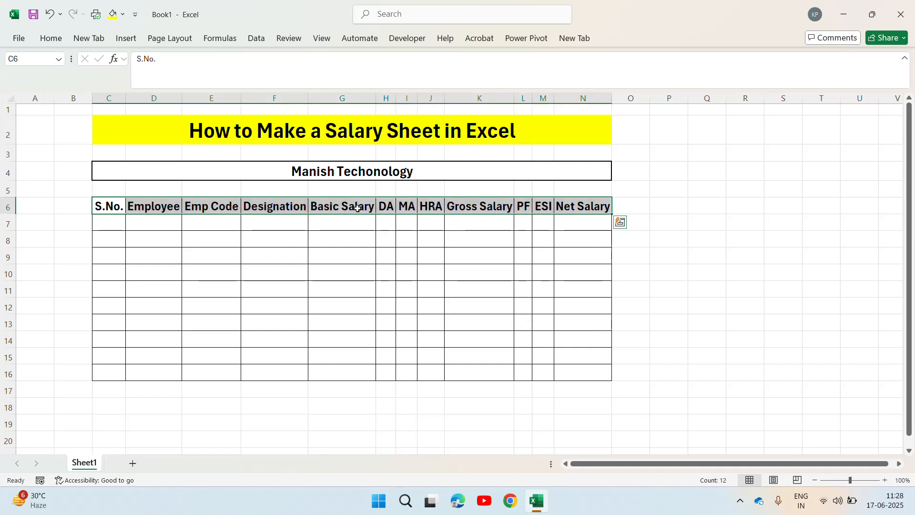
drag(397, 98, 537, 98)
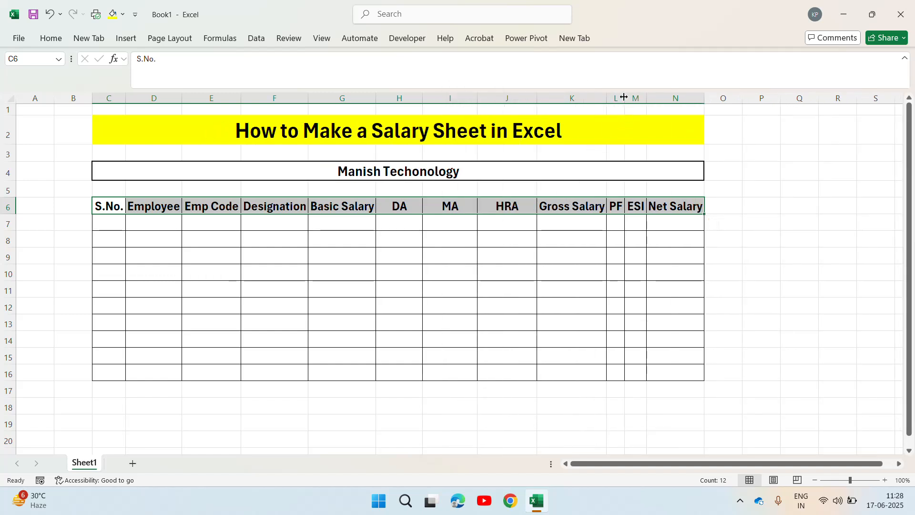
drag(625, 97, 706, 97)
drag(763, 98, 796, 98)
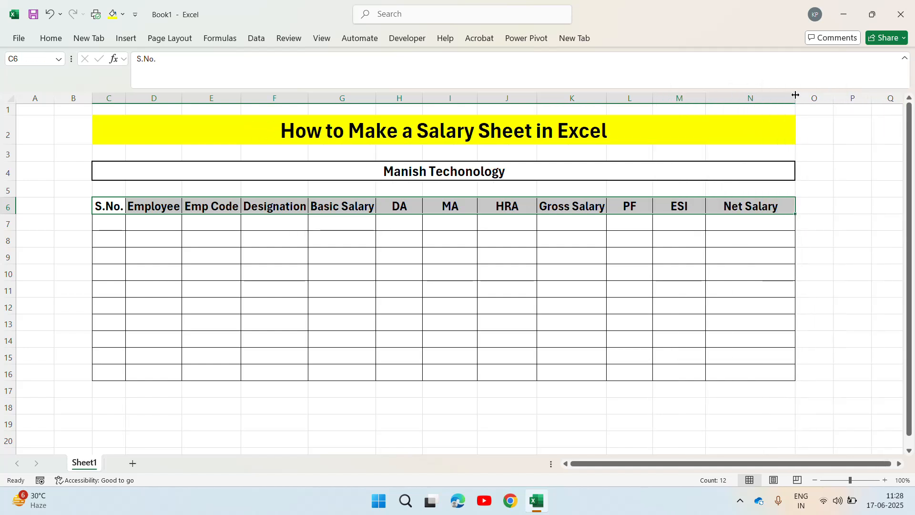
- Apply thick outside borders around the range C4:N16, from the company name row to the table's last row
click(567, 164)
key(Up)
key(Down)
key(Down)
key(Down)
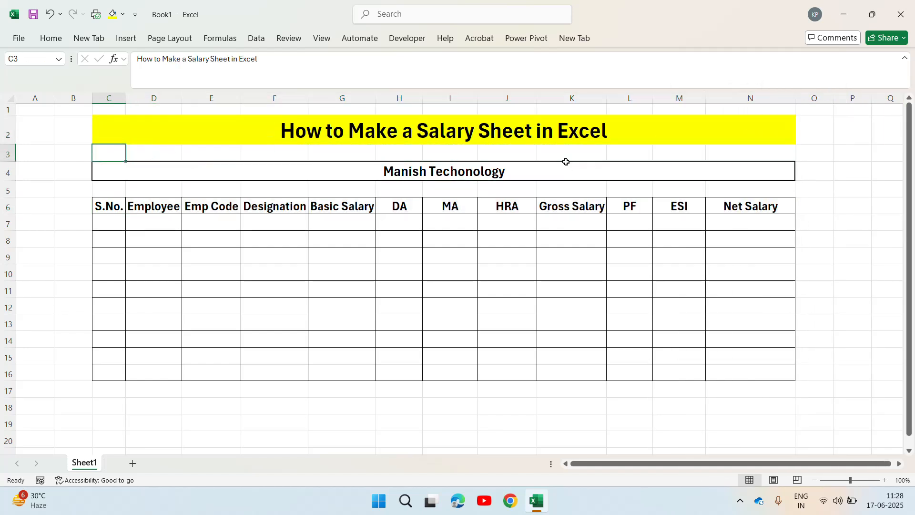
key(Up)
key(shift+Down)
key(shift+Down)
key(shift+Down)
key(shift+Down)
key(shift+Down)
key(shift+Down)
key(shift+Down)
key(shift+Down)
key(shift+Down)
key(shift+Down)
key(shift+Down)
key(shift+Down)
key(shift+Down)
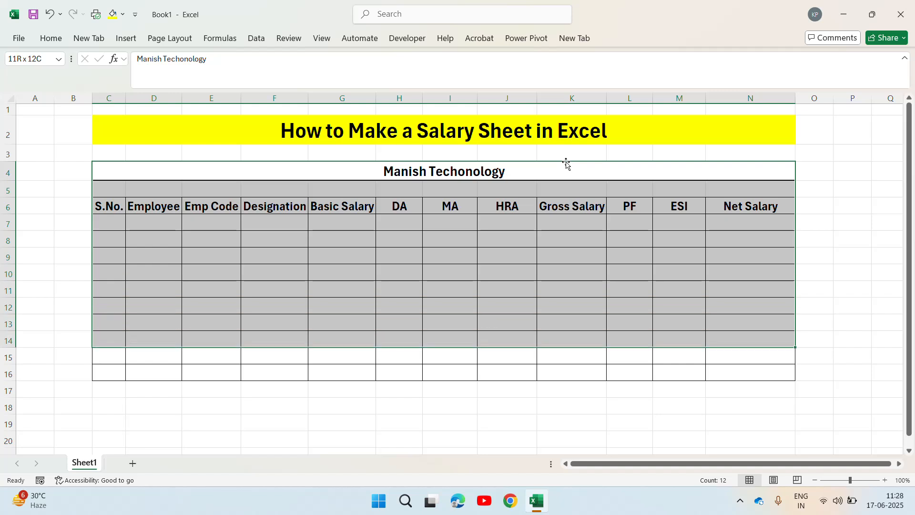
key(shift+Up)
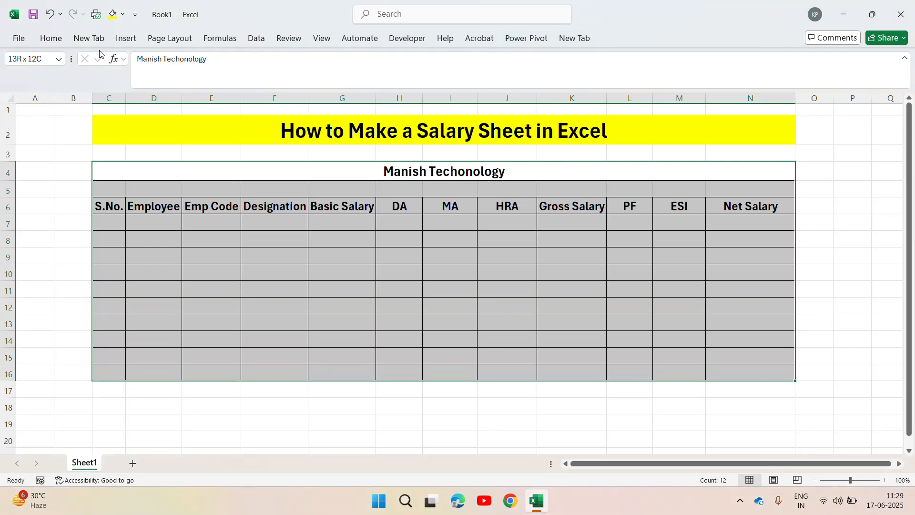
click(50, 39)
click(152, 80)
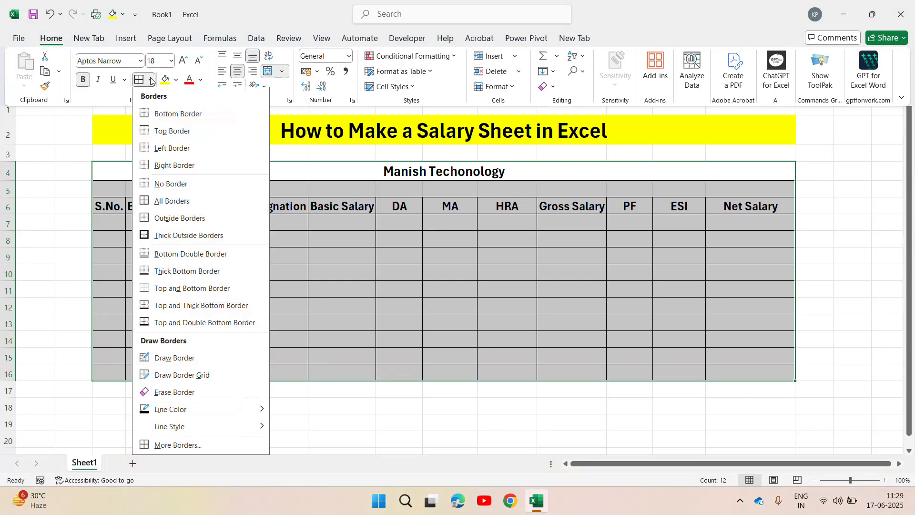
click(141, 238)
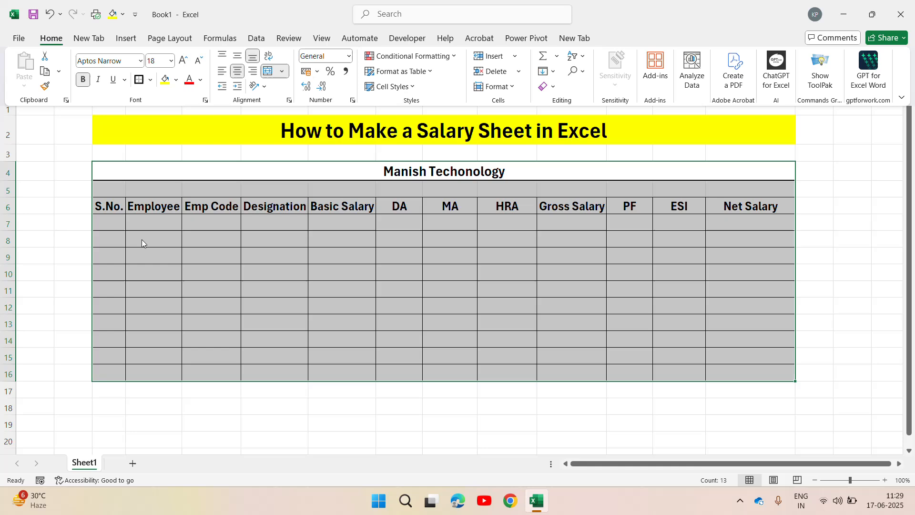
- Apply thick outside borders around the header row C6:N6
click(106, 206)
key(ctrl+shift+Right)
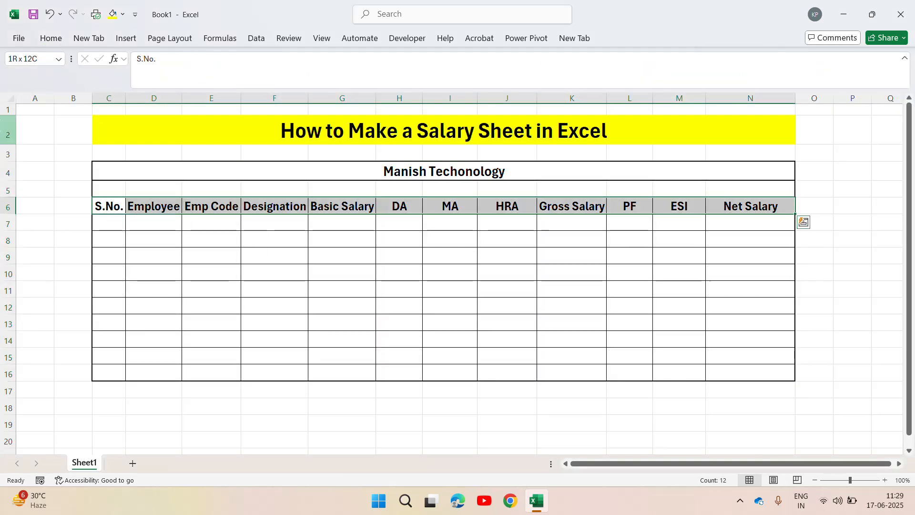
click(51, 38)
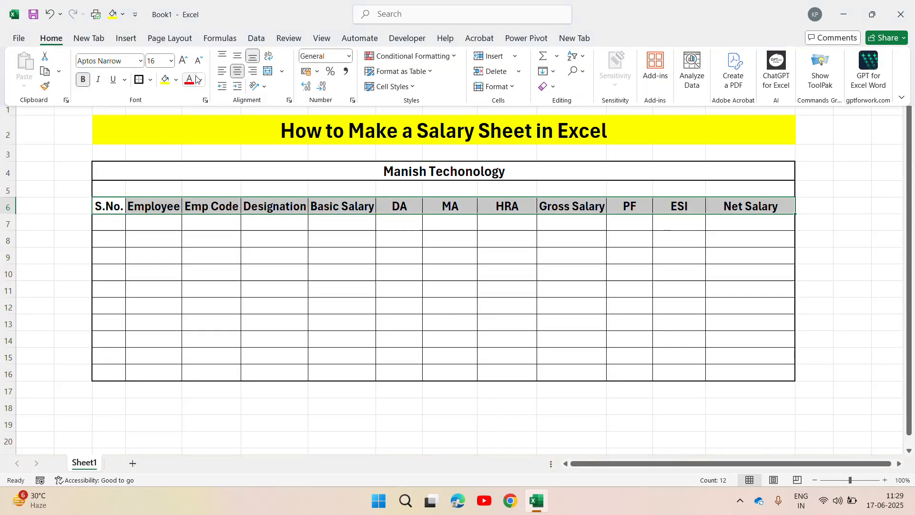
click(142, 81)
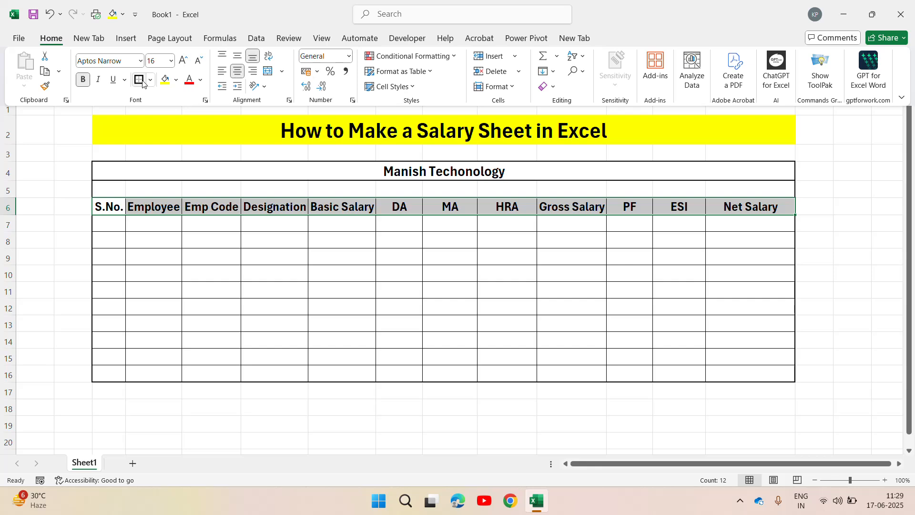
- Start the S.No. column with 1 in C7 and the formula =C7+1 in C8
click(111, 218)
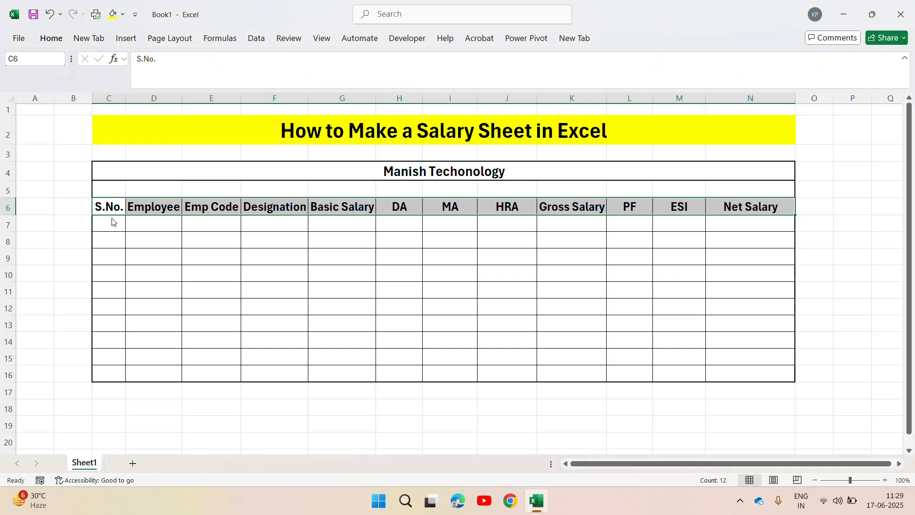
click(111, 219)
text(1)
key(Return)
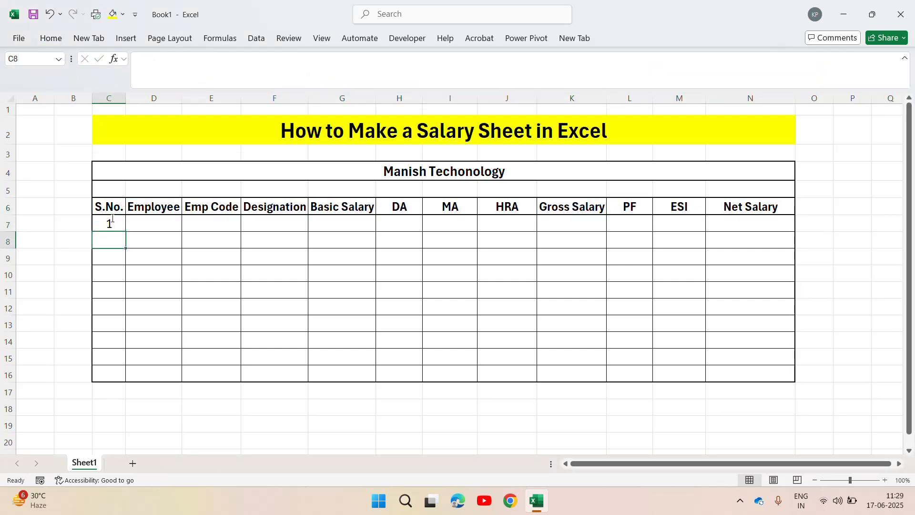
text(=)
click(111, 218)
text(+)
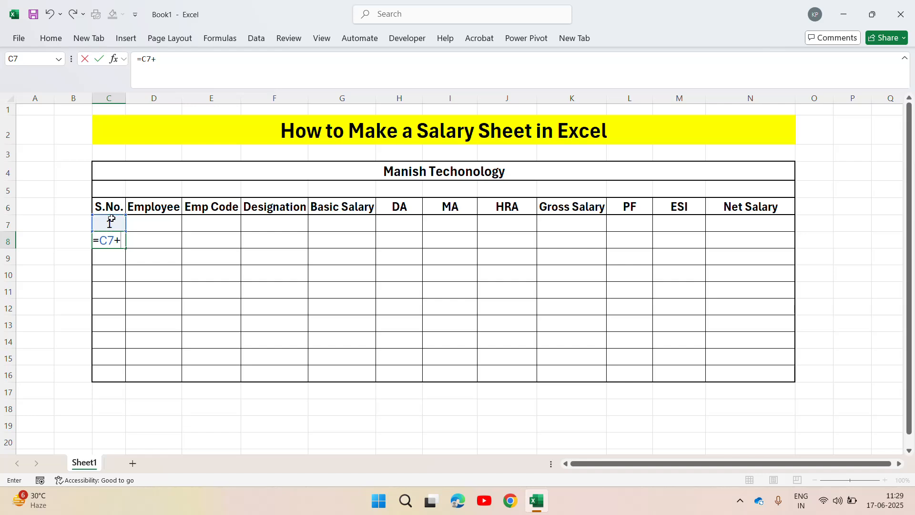
text(1)
key(Return)
- Copy the serial number formula in C8 down through C16
key(Up)
key(ctrl+c)
key(shift+Down)
key(shift+Down)
key(shift+Down)
key(shift+Down)
key(shift+Down)
key(shift+Down)
key(shift+Down)
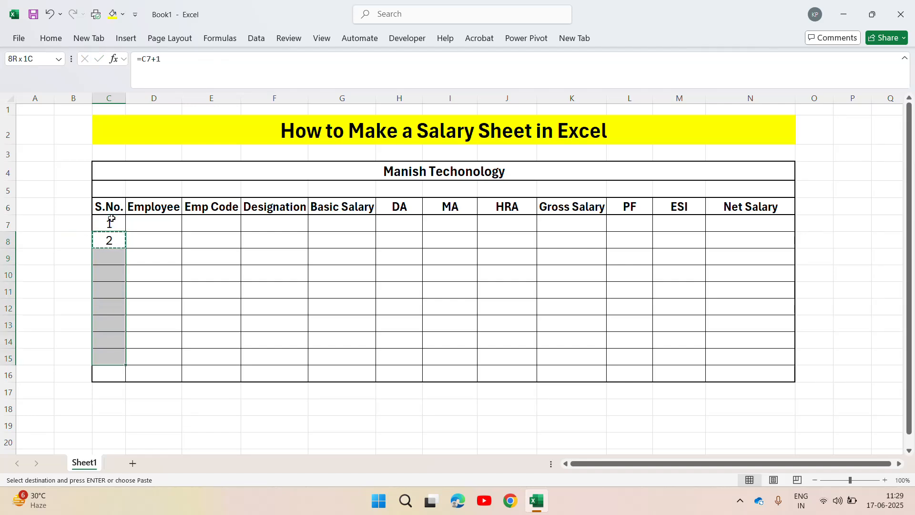
key(shift+Down)
key(ctrl+v)
key(Escape)
- Enter the full names of the first three employees in D7:D9 of the Employee column
click(111, 217)
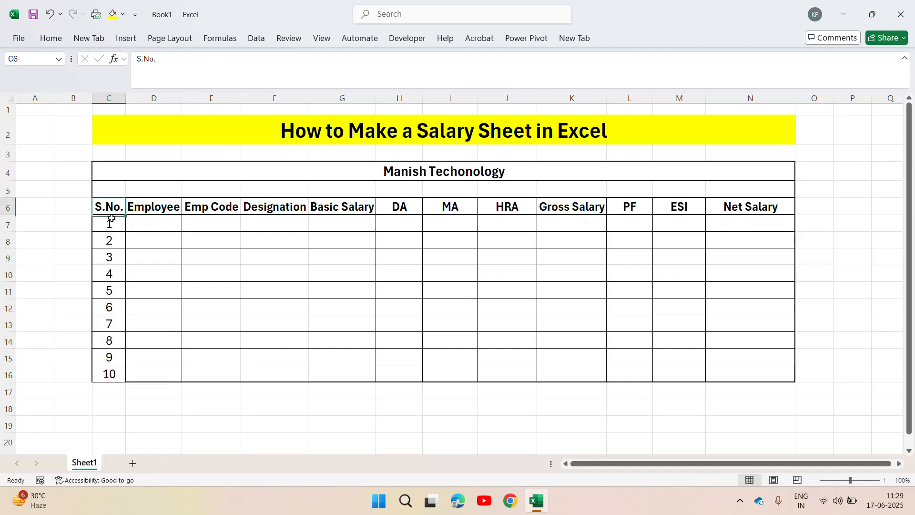
key(Right)
key(Down)
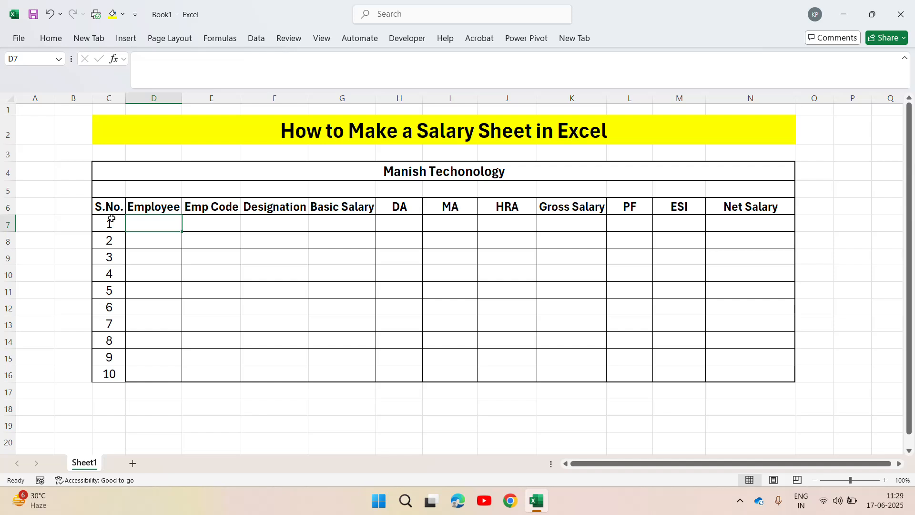
text(Ramesh Kum)
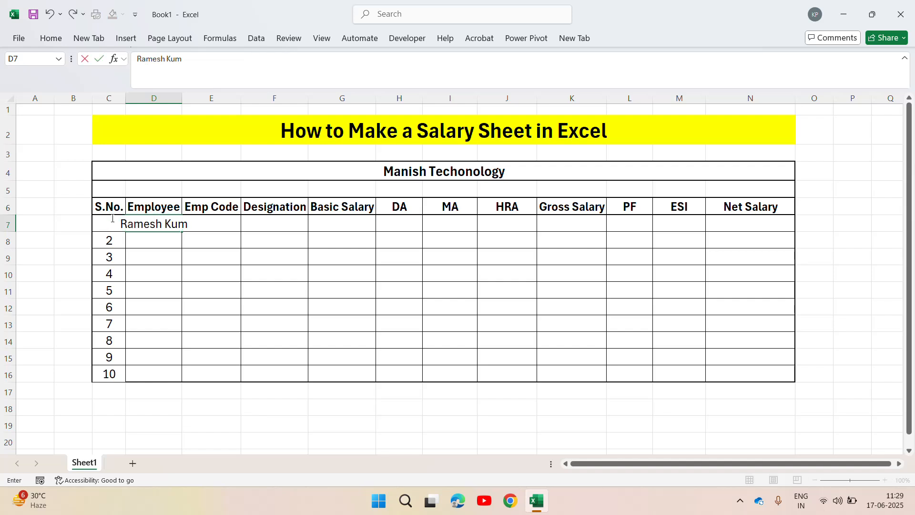
text(ar)
key(Return)
text(Manish)
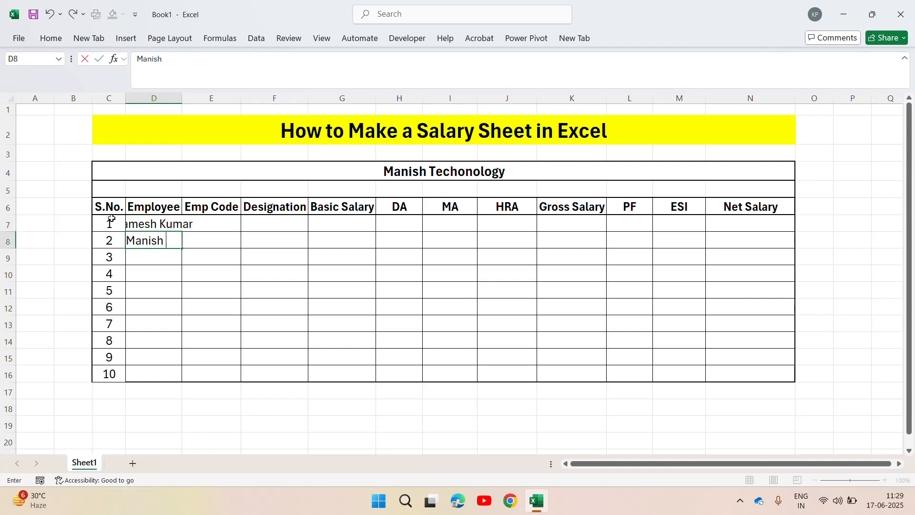
text( Singh)
key(Return)
text(Neh)
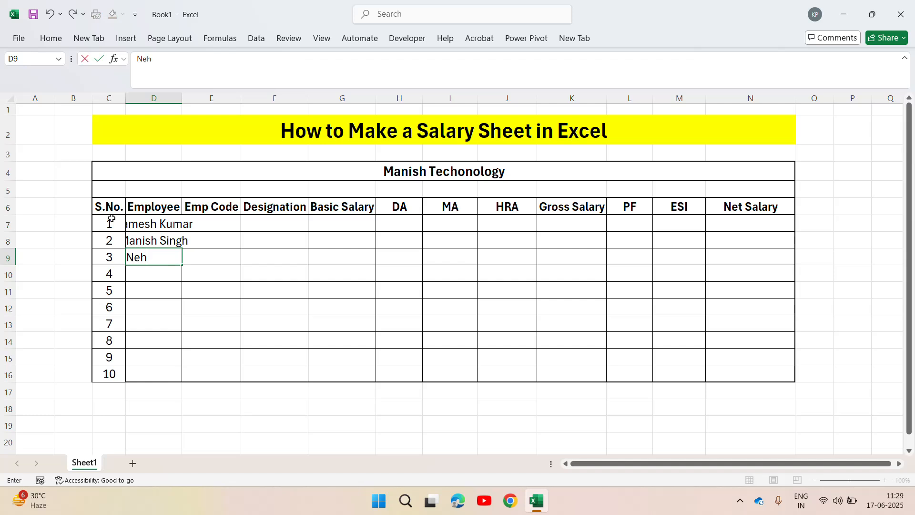
text(a Singh)
key(Return)
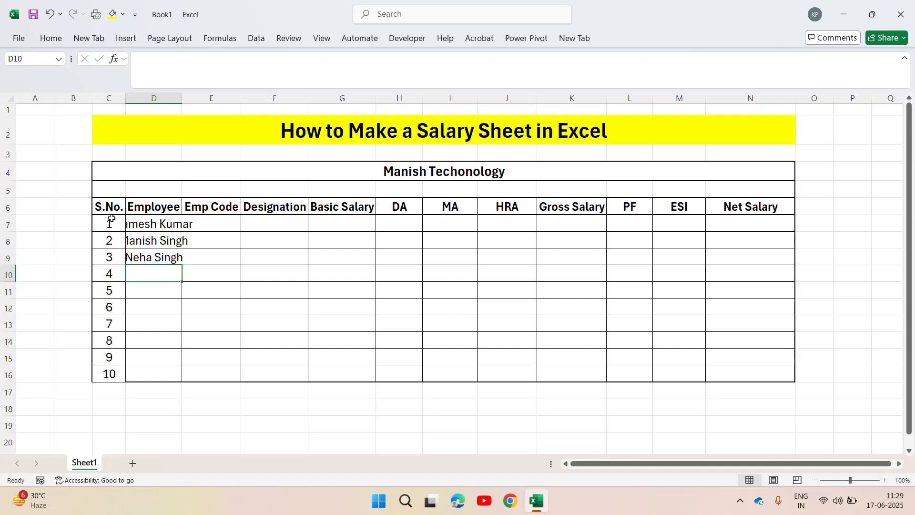
- Enter the full names of the employees with serial numbers 4 to 6 in D10:D12
text(Nita Joshi)
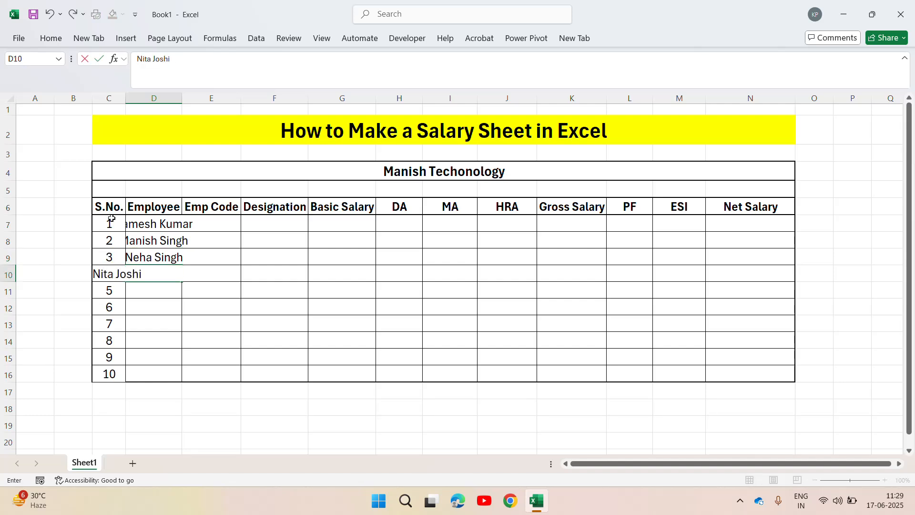
key(Return)
text(Ka)
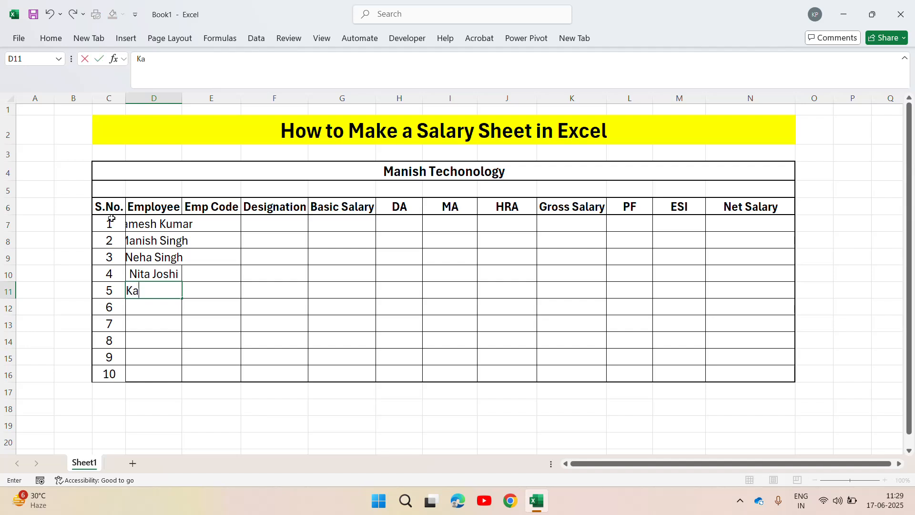
text(mal Joshi)
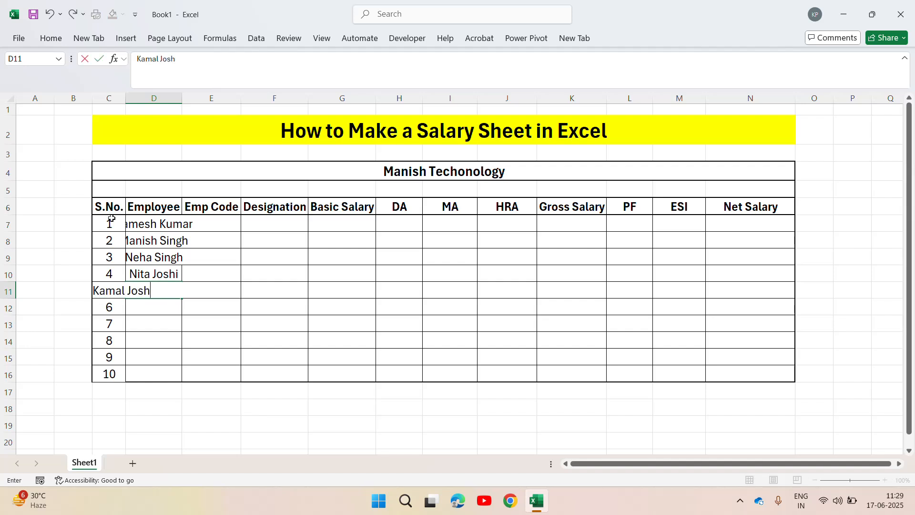
key(Return)
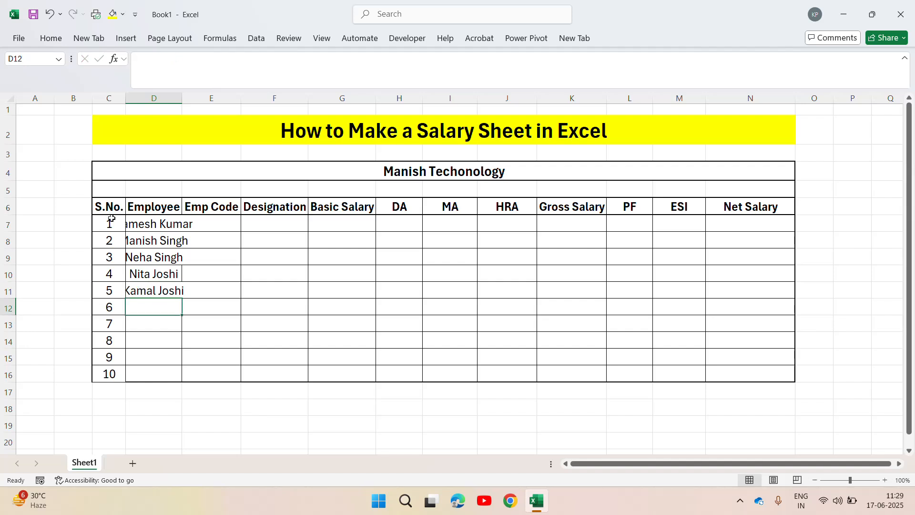
text(Ayu)
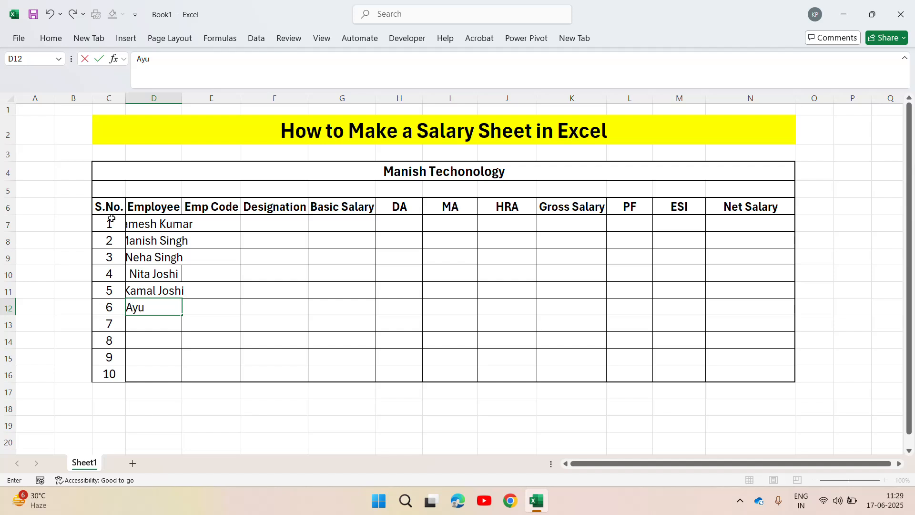
text(sh Singh)
key(Return)
- Enter the full names of the last four employees in D13:D16
text(Ah)
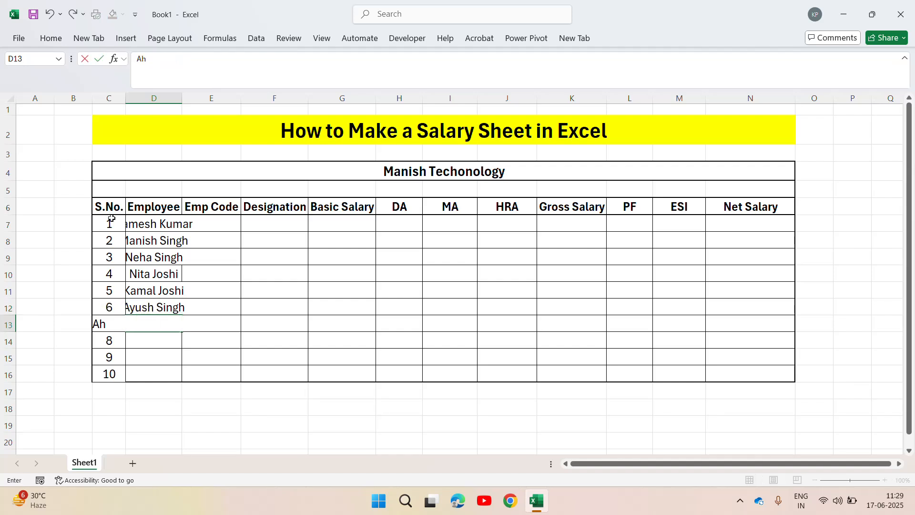
text(khil Singh)
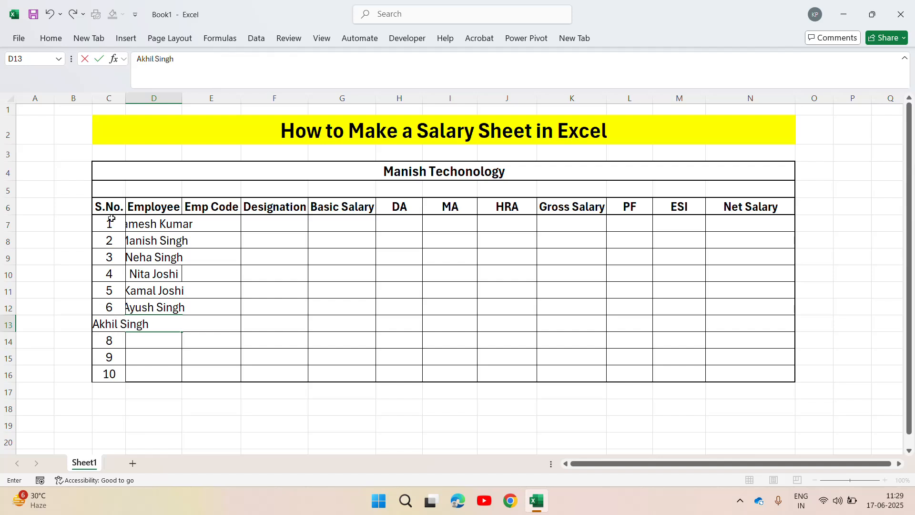
key(Return)
text(Ravi Kumar)
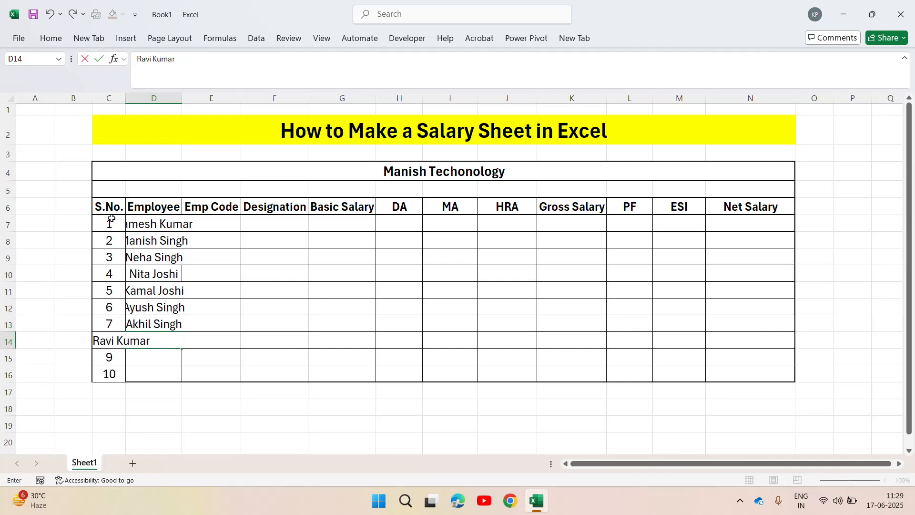
key(Return)
text(Man)
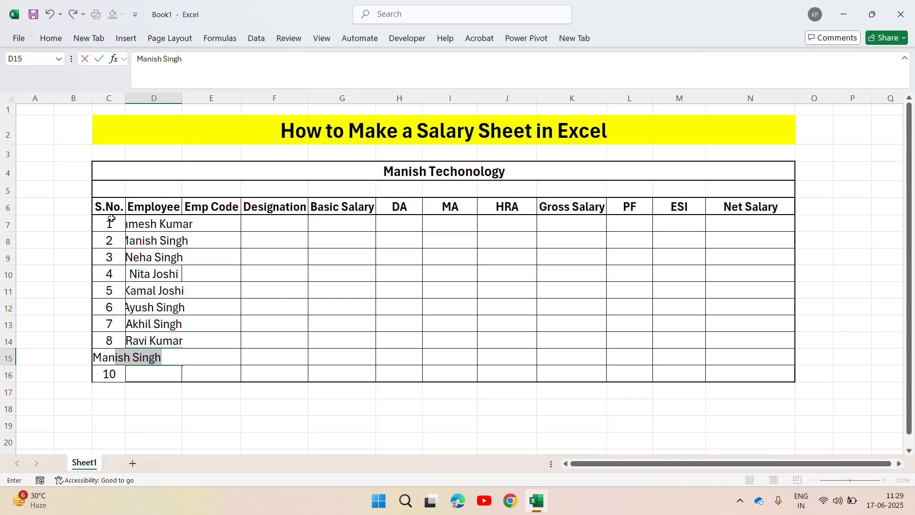
text(ish Kumar)
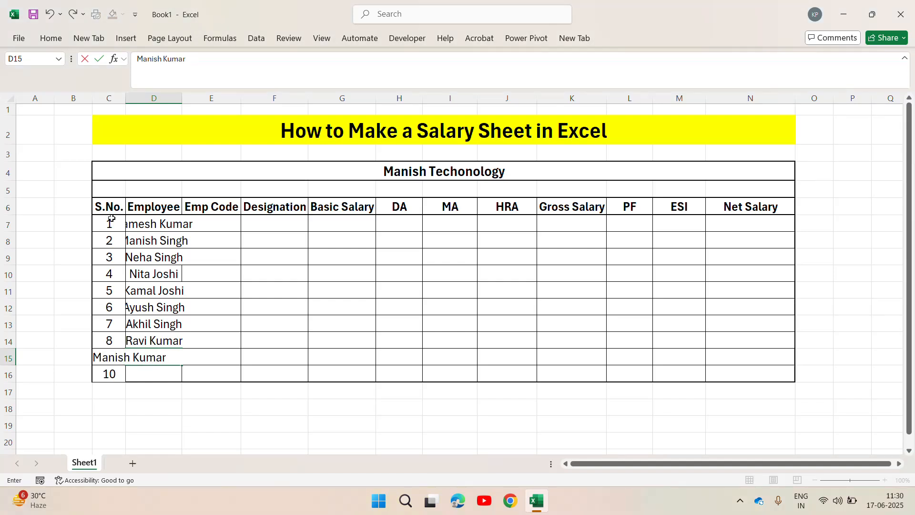
key(Return)
text(Nisha)
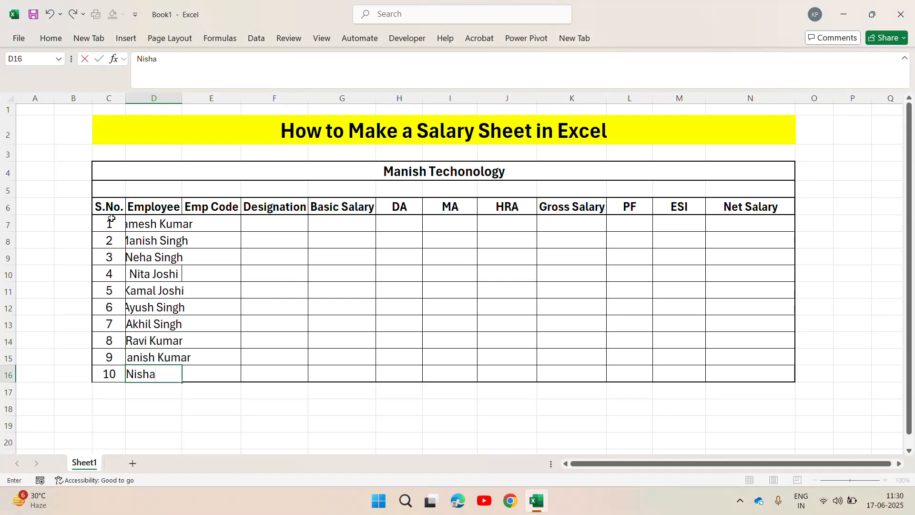
text(nt Johsi)
key(Return)
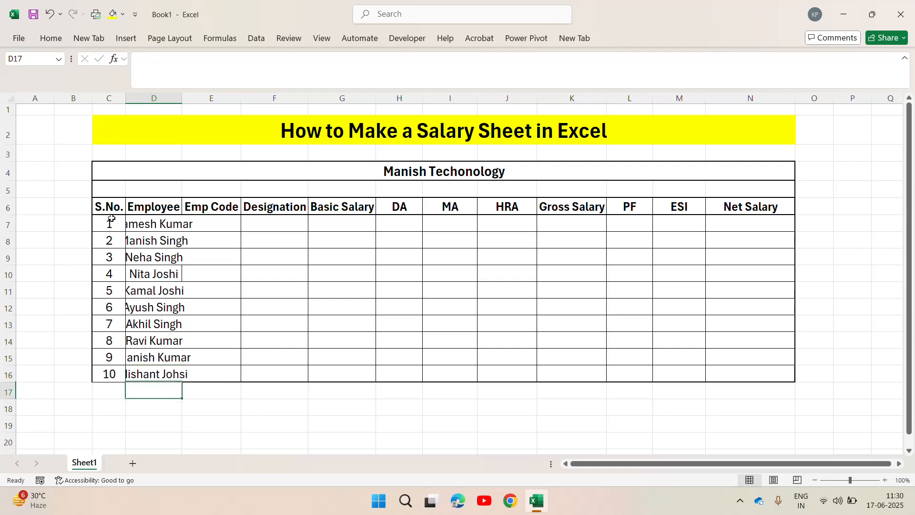
- Correct the misspelled surname of the last employee in D16 and autofit the Employee column's width
key(Up)
key(F2)
key(Left)
key(Left)
key(shift+Left)
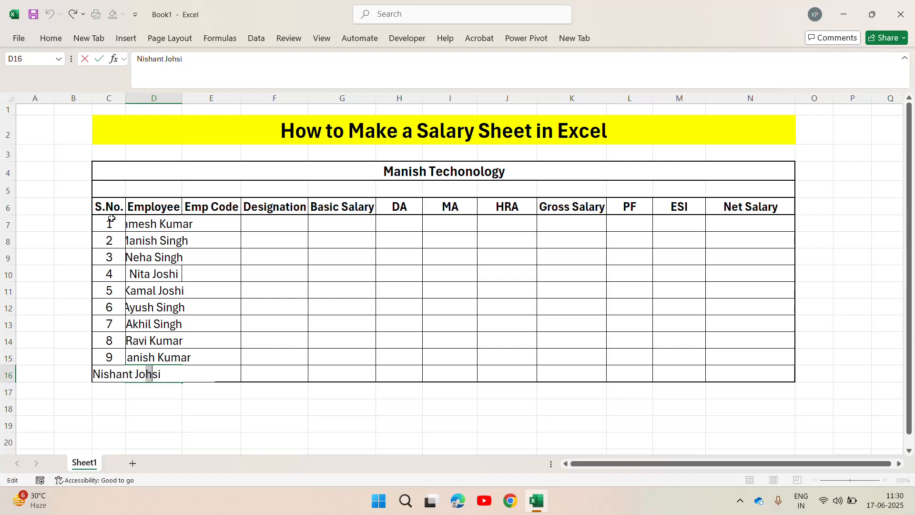
key(BackSpace)
text(h)
key(Return)
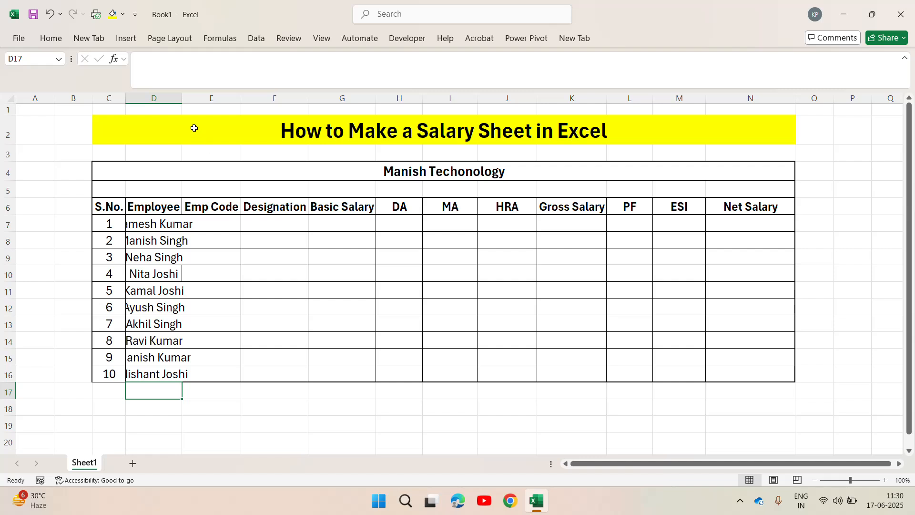
double_click(181, 99)
- Enter the employee codes EMP01 in E7 and EMP02 in E8 of the Emp Code column
click(251, 228)
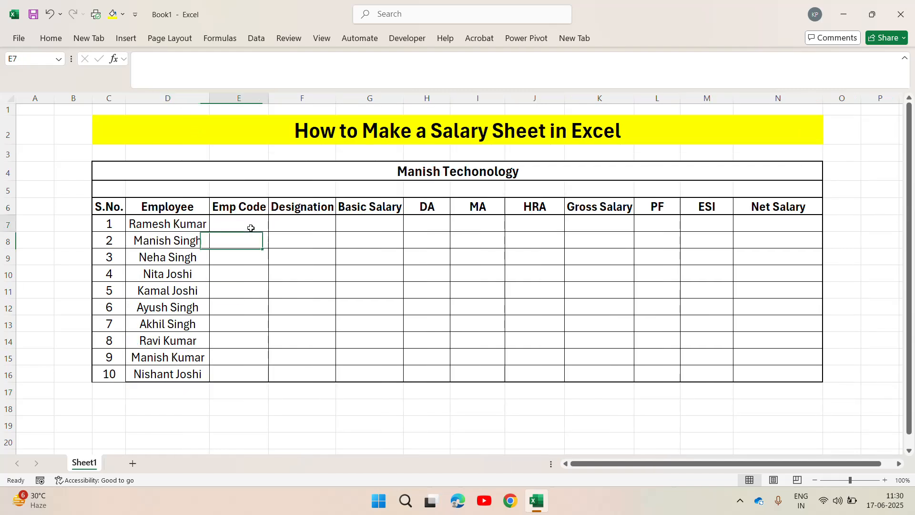
text(EM)
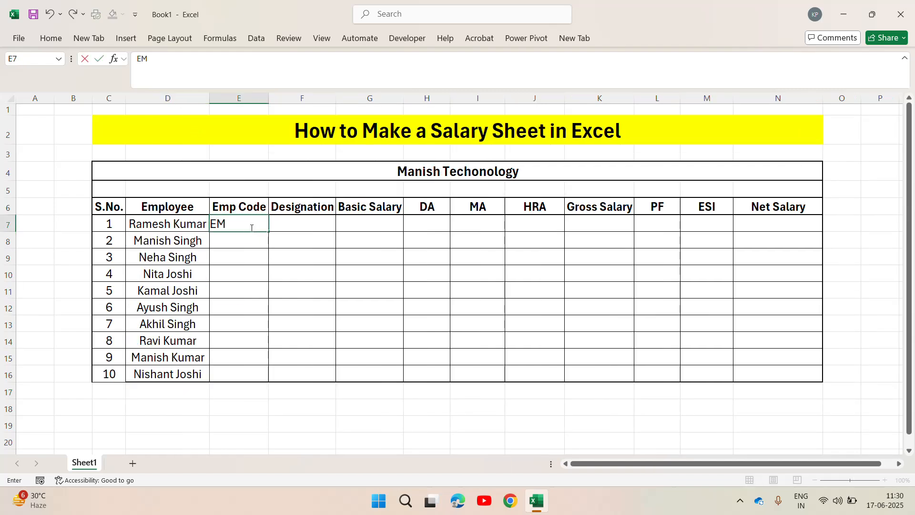
text(P01)
key(Return)
click(251, 228)
key(ctrl+c)
key(Down)
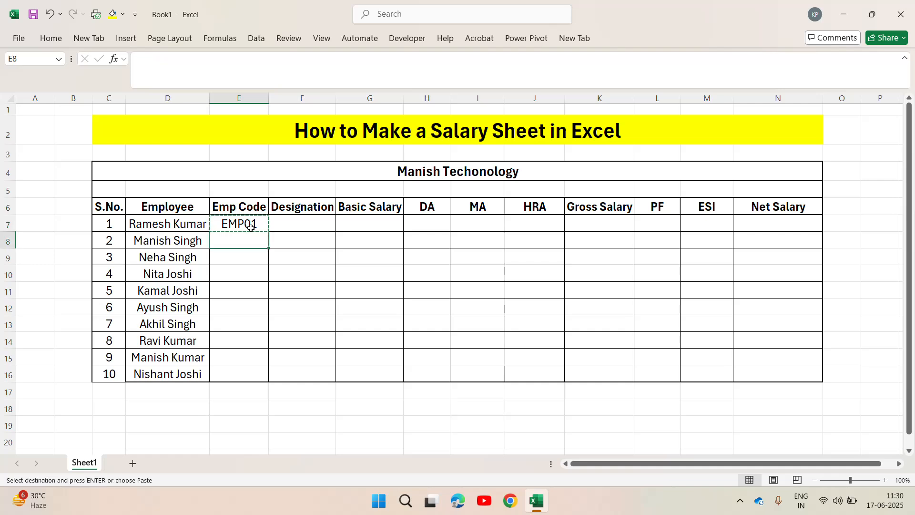
key(ctrl+v)
key(F2)
key(BackSpace)
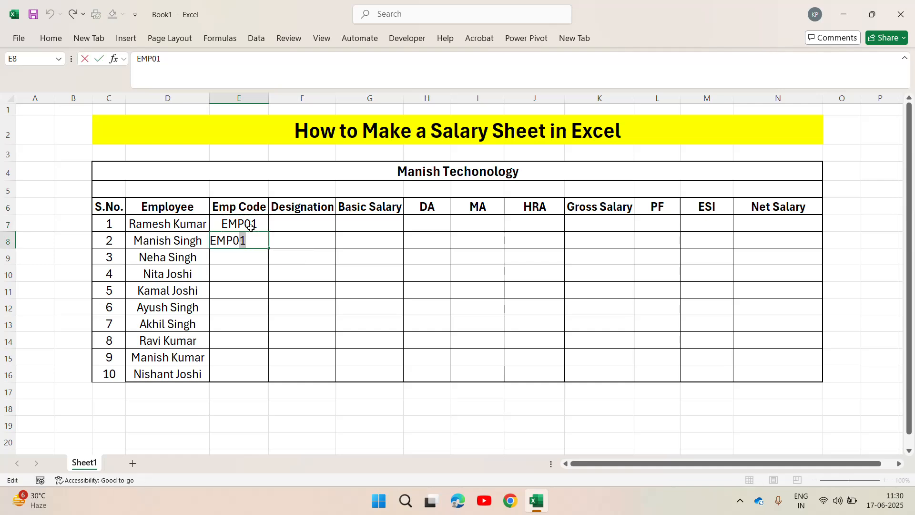
text(2)
key(Return)
- Extend the employee code series from E7:E8 down to E16
key(Up)
key(Up)
key(Up)
key(Down)
key(shift+Down)
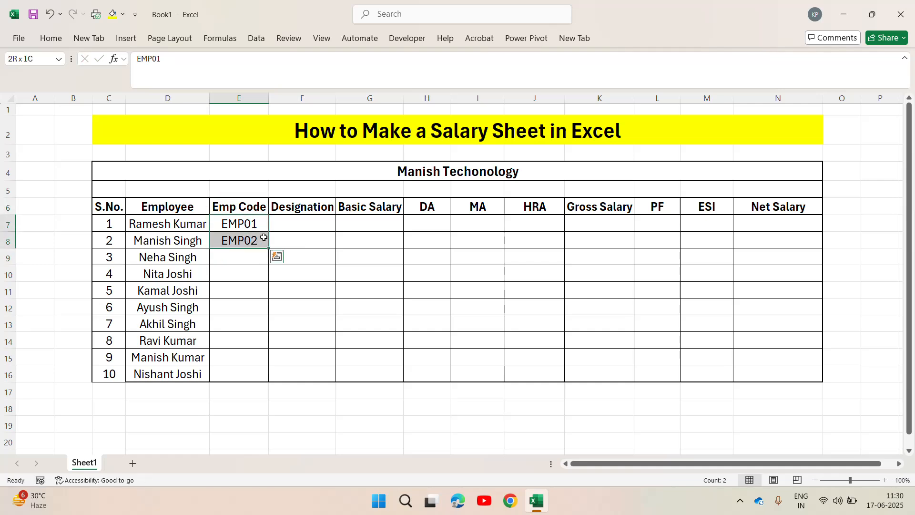
drag(271, 247, 270, 376)
- Enter Accountant as the first employee's designation in F7
click(277, 227)
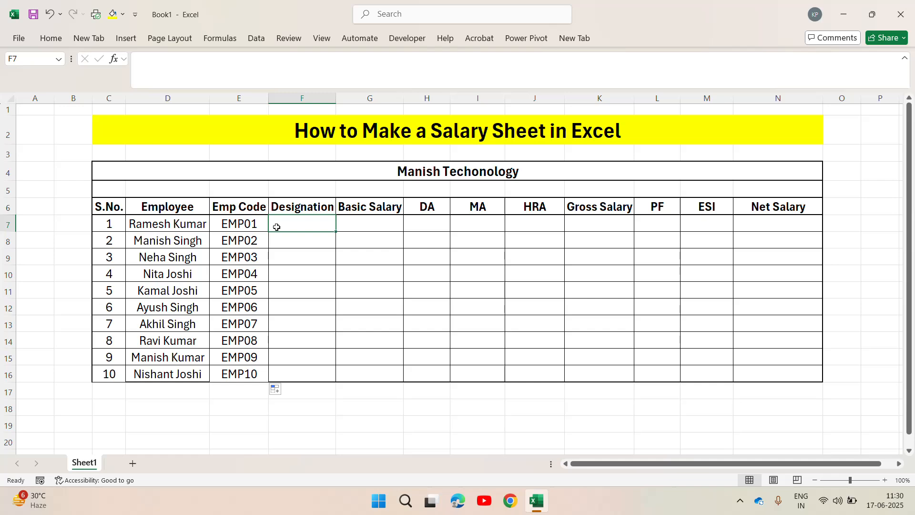
text(Accountant)
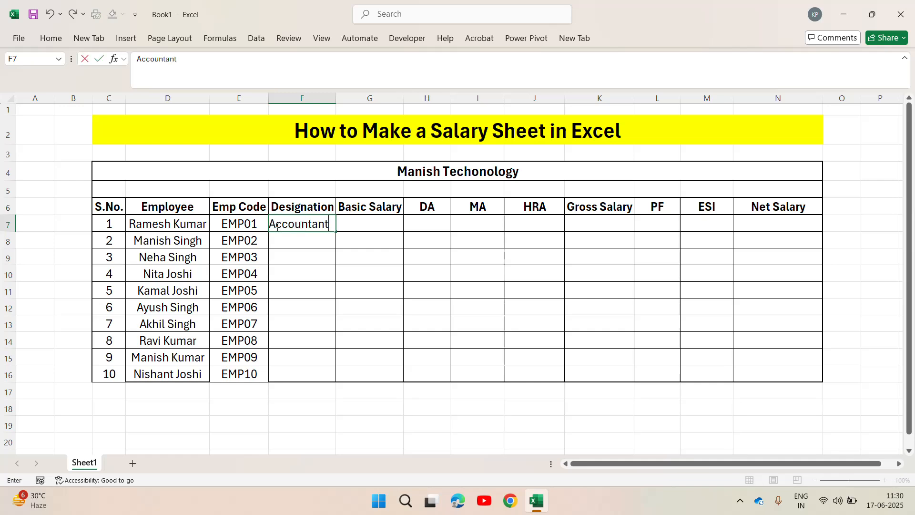
key(Return)
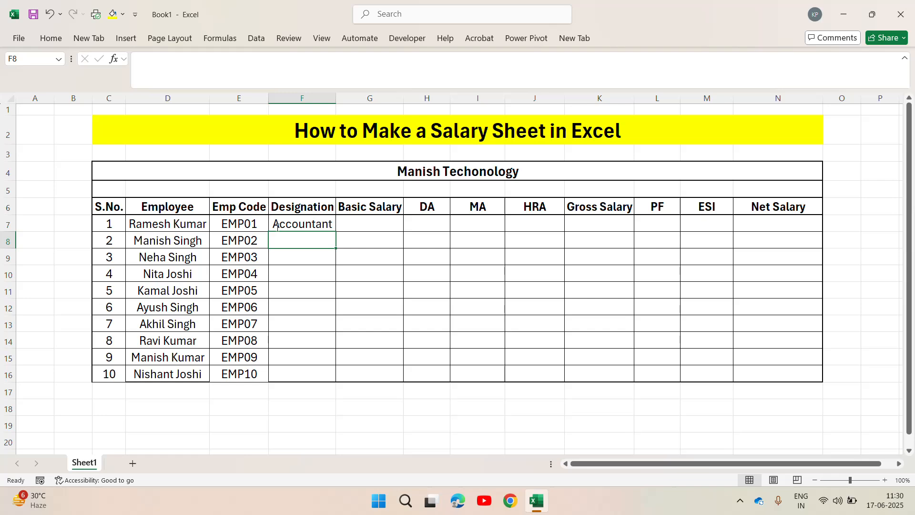
- Enter the designations Assistant in F8, Telecaller in F9 and Manager in F10
text(Assistant)
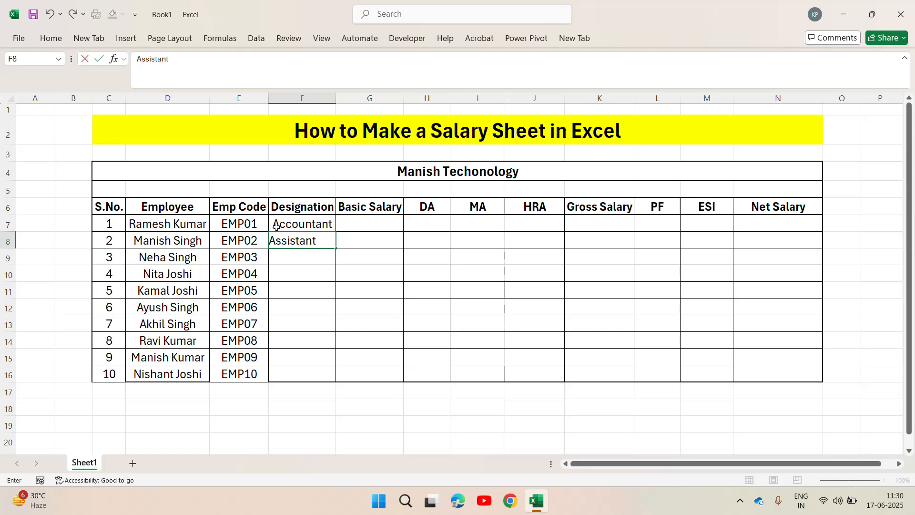
key(Return)
text(Telec)
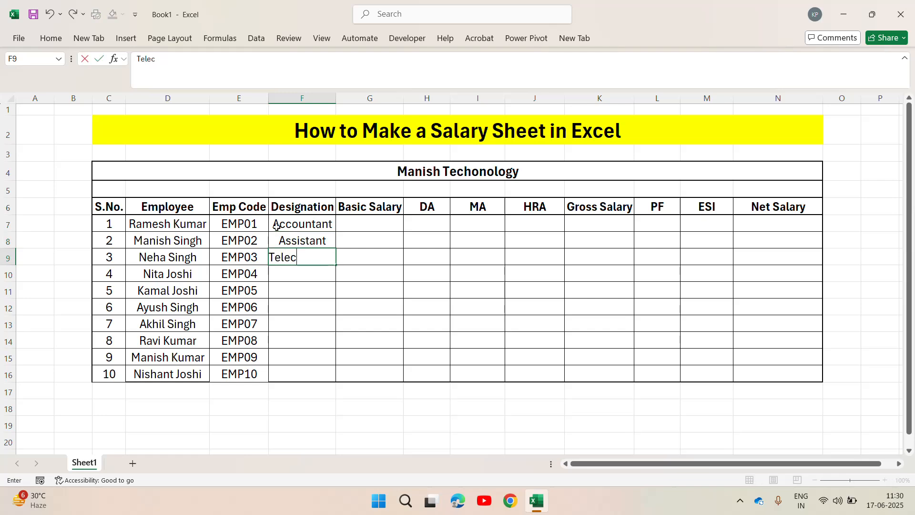
text(aller)
key(Return)
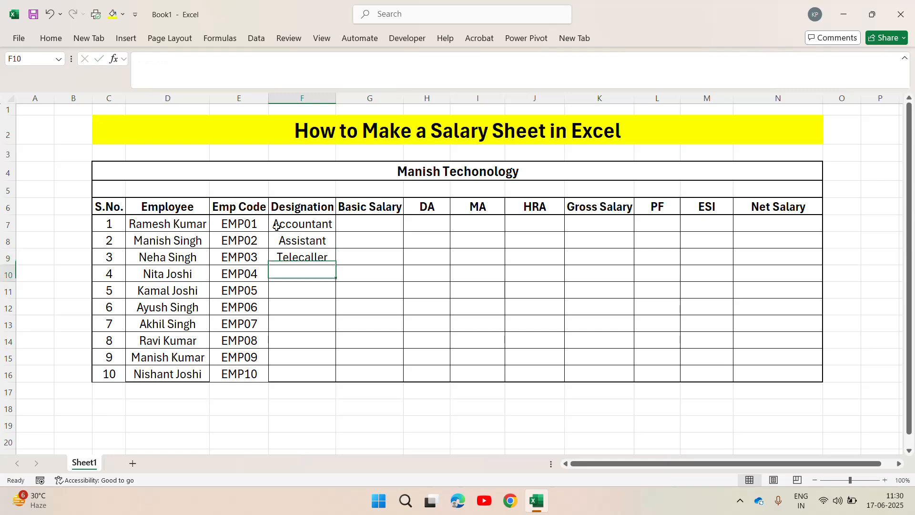
text(Manager)
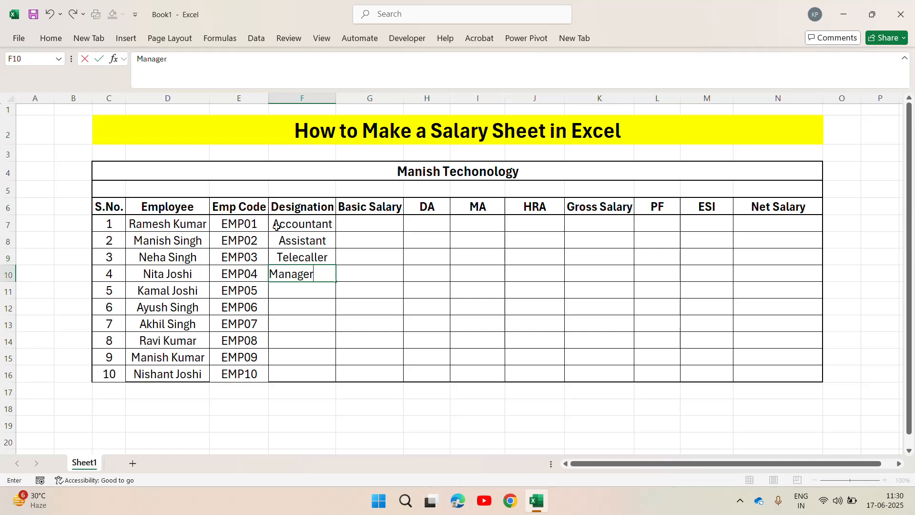
key(Return)
- Enter Assistant Manager as the fifth employee's designation in F11 and autofit the Designation column's width
text(Assistant)
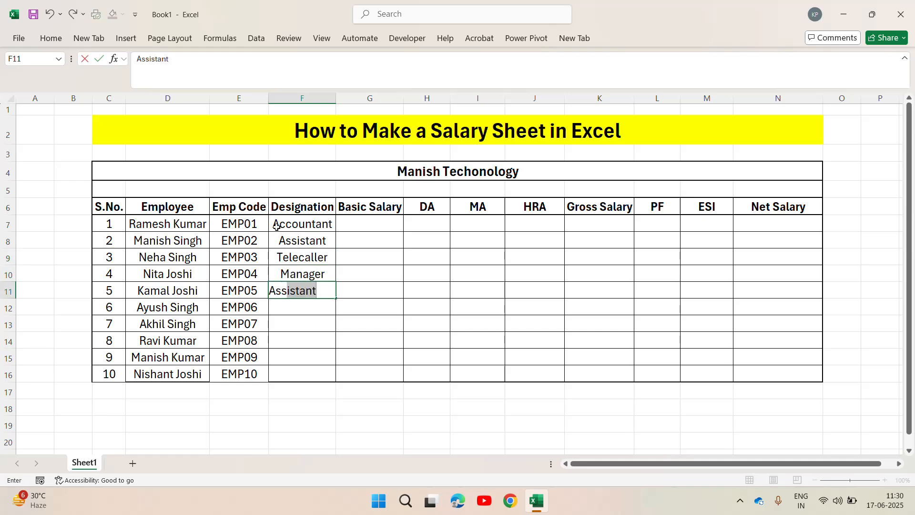
key(Tab)
key(Left)
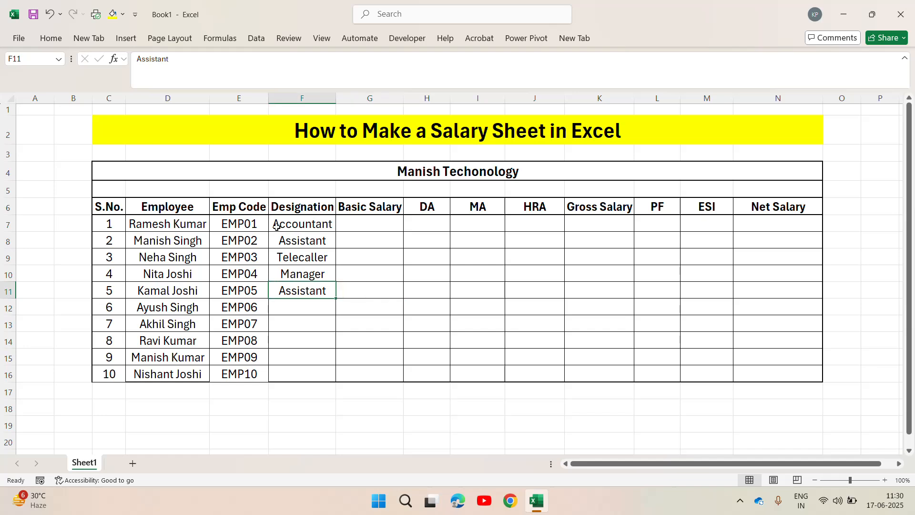
key(F2)
text(Mana)
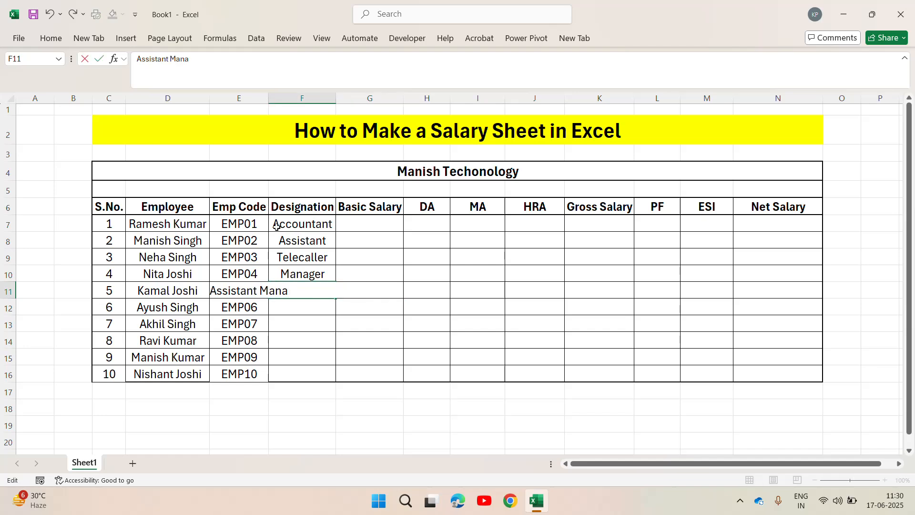
text(gw)
key(BackSpace)
key(BackSpace)
text(er)
key(Return)
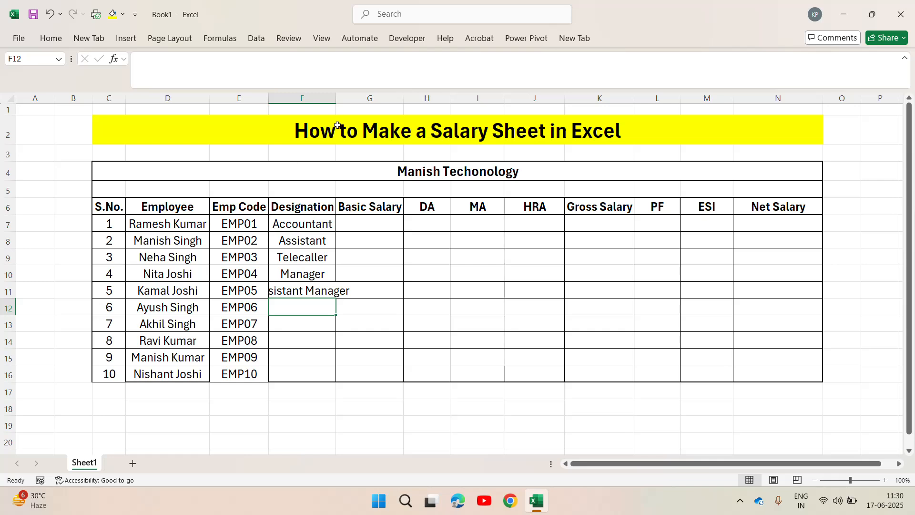
double_click(336, 99)
- Enter the designations Coordinator in F12 and Sales Coordinator in F13
text(Co)
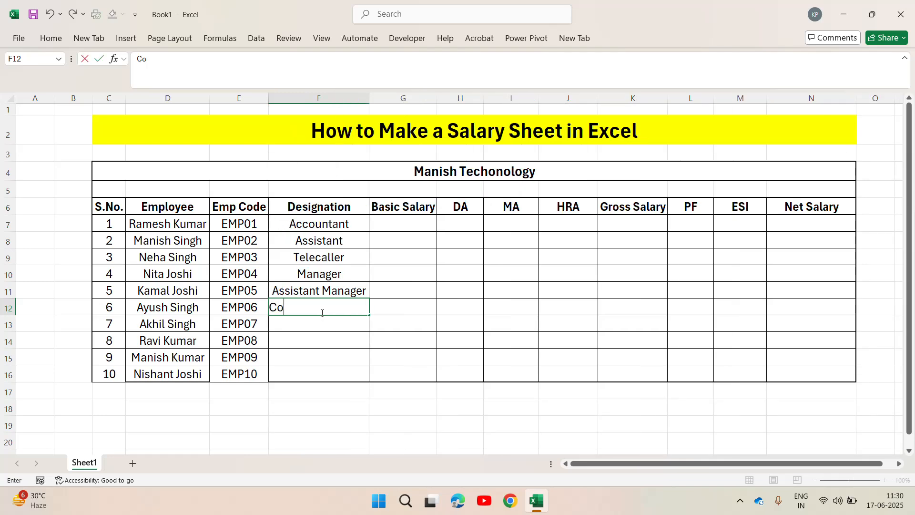
text(ordinator)
key(Return)
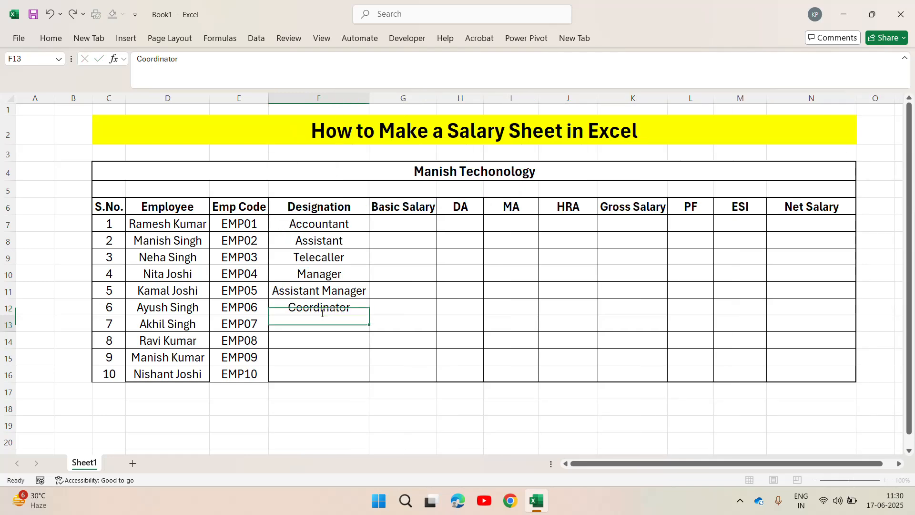
text(Sale)
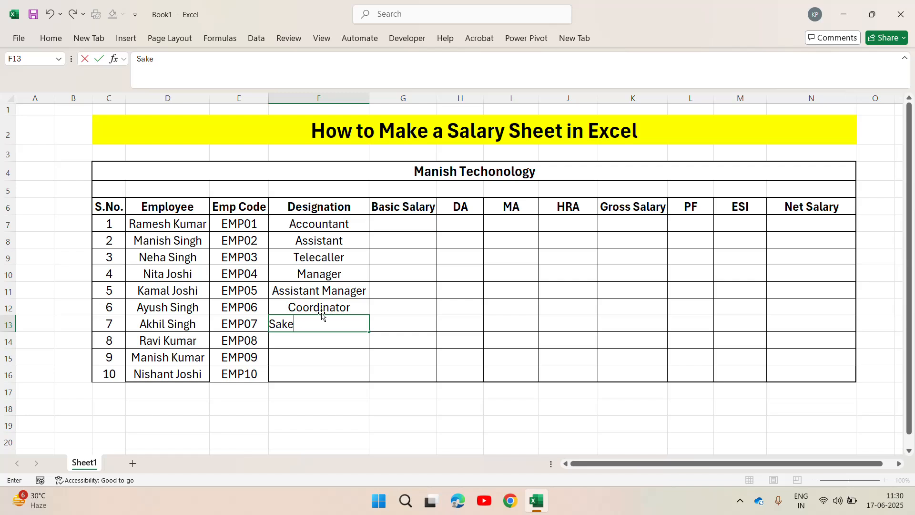
key(BackSpace)
key(BackSpace)
text(les Coordinator)
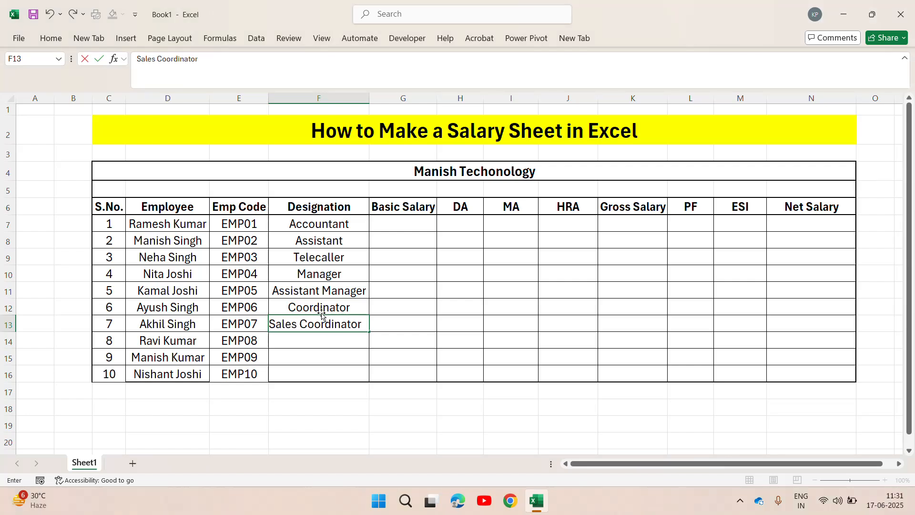
key(Return)
- Enter Mis Executive as the eighth employee's designation in F14
text(Mis)
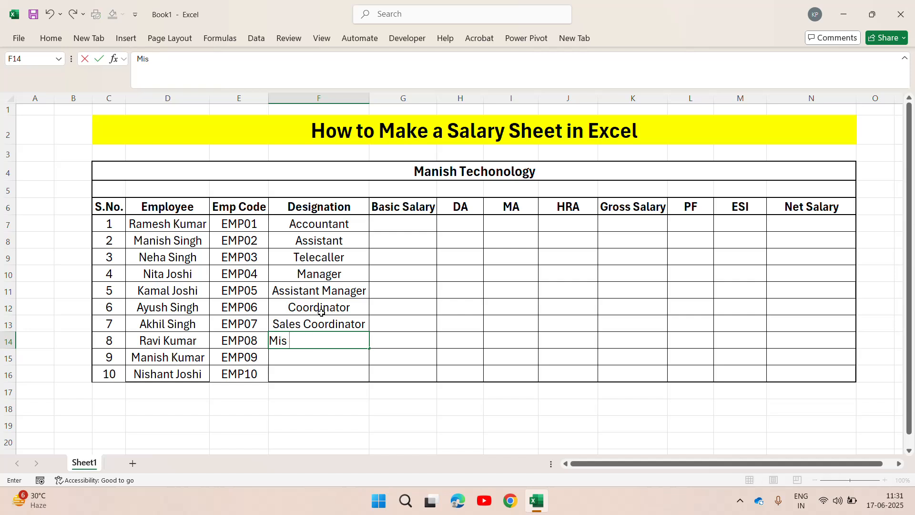
text( Exc)
text(cutive)
key(Return)
- Enter Data Entry Operator as the designation in F15 and autofit the Designation column's width again
text(Data )
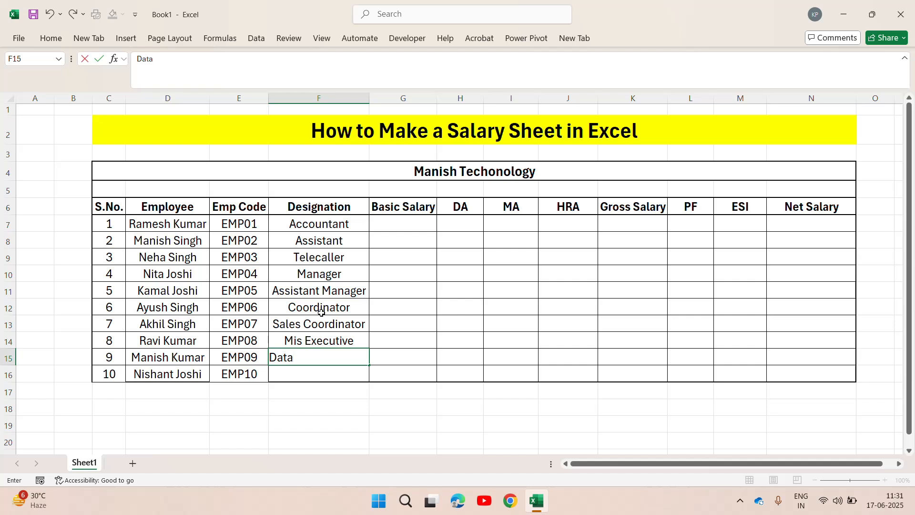
text(W)
key(BackSpace)
text(Entry Opera)
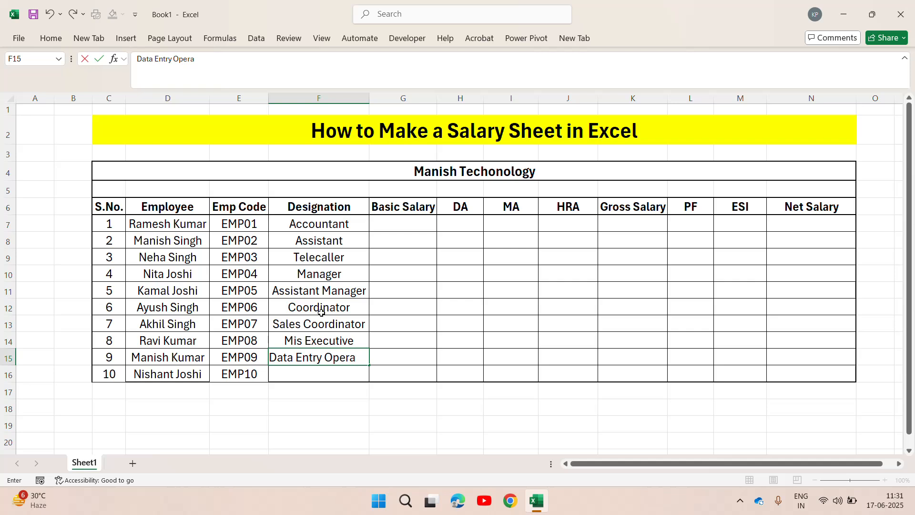
text(tor)
key(Return)
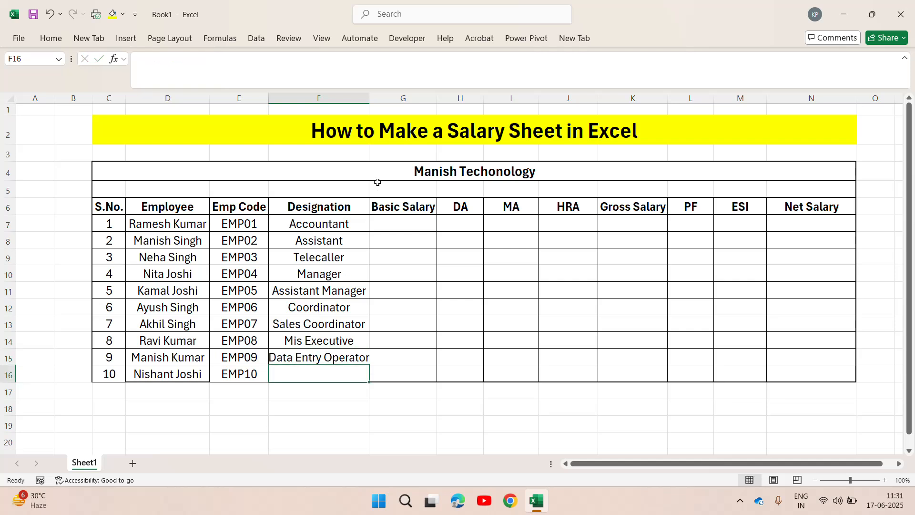
double_click(369, 98)
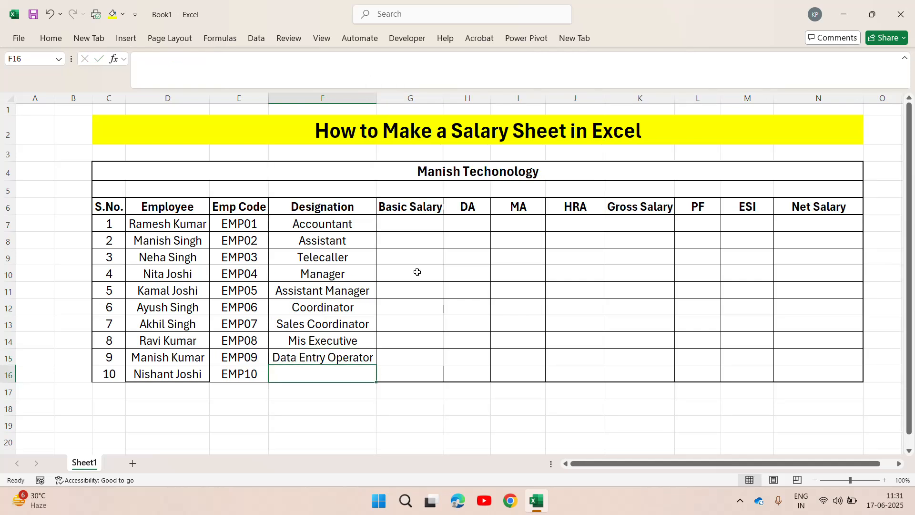
- Enter Data Analyst as the last employee's designation in F16
text(Data)
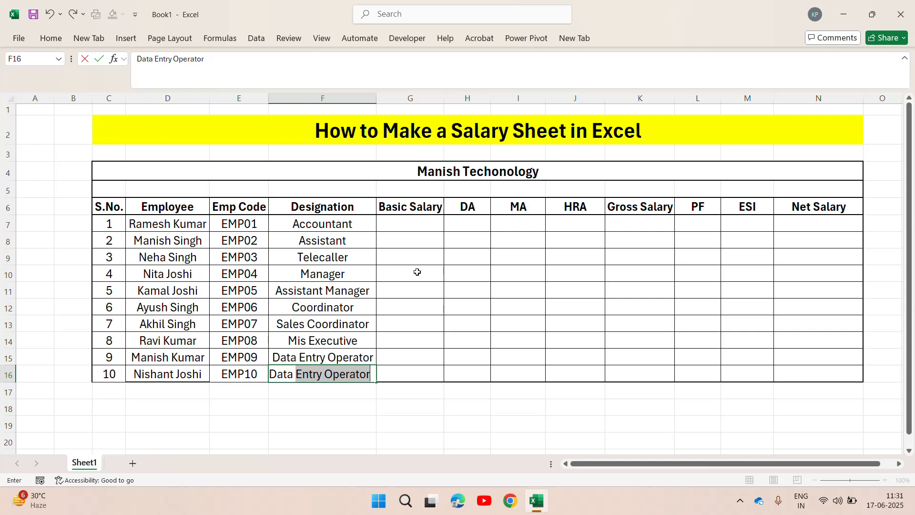
text( Analy)
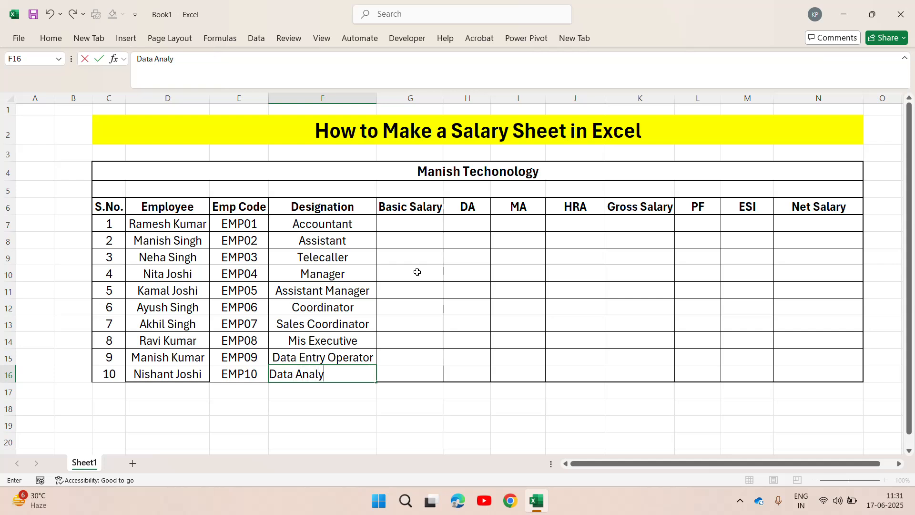
key(Up)
- Enter the formula =RANDBETWEEN(15000,18000) in G7 to generate the first employee's basic salary
key(Up)
key(Up)
key(Up)
key(Up)
key(Up)
key(Up)
key(Up)
key(Up)
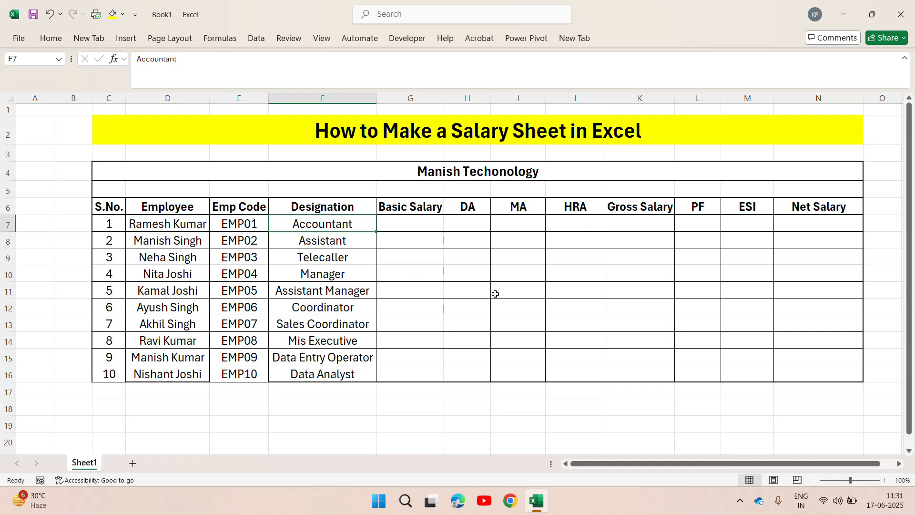
click(403, 225)
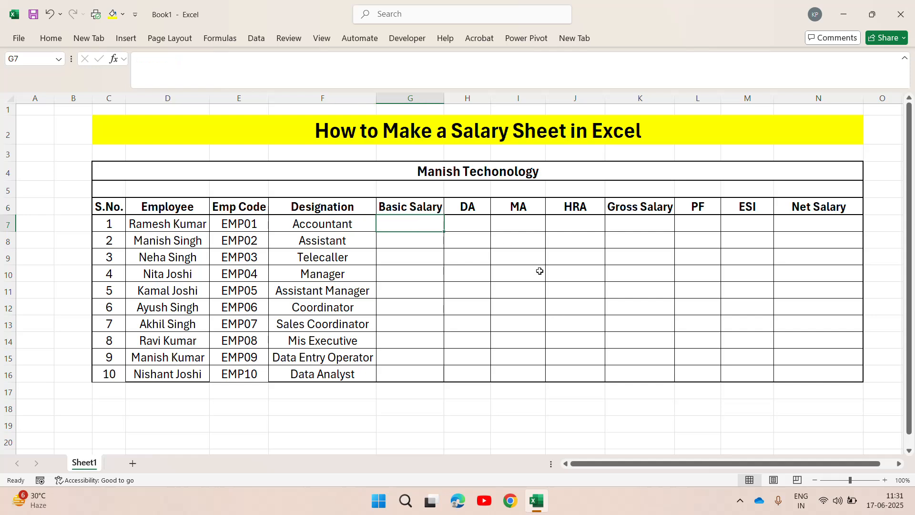
text(=rand)
key(Down)
key(Down)
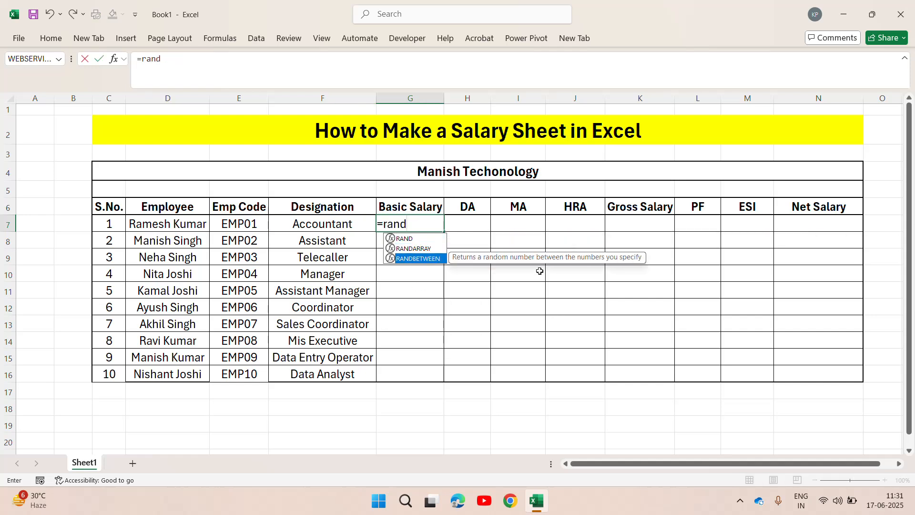
key(Tab)
text(150)
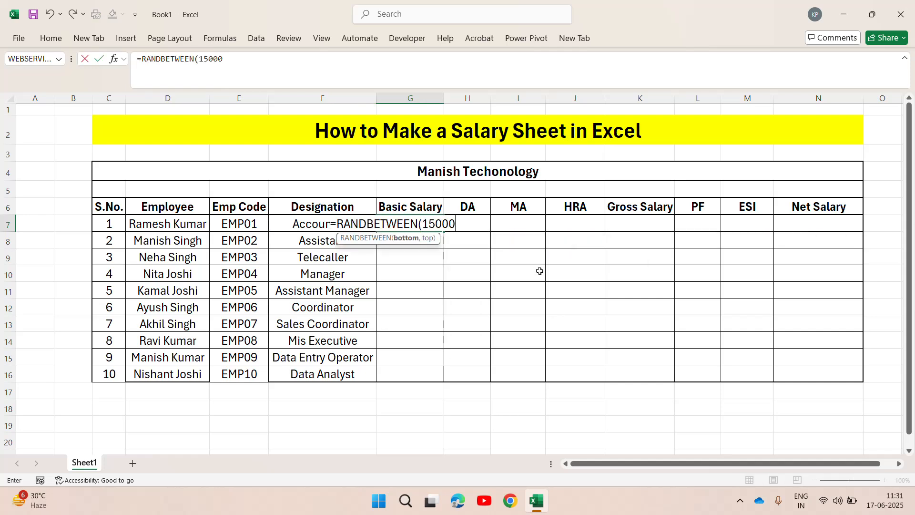
text(00,18000)
key(Return)
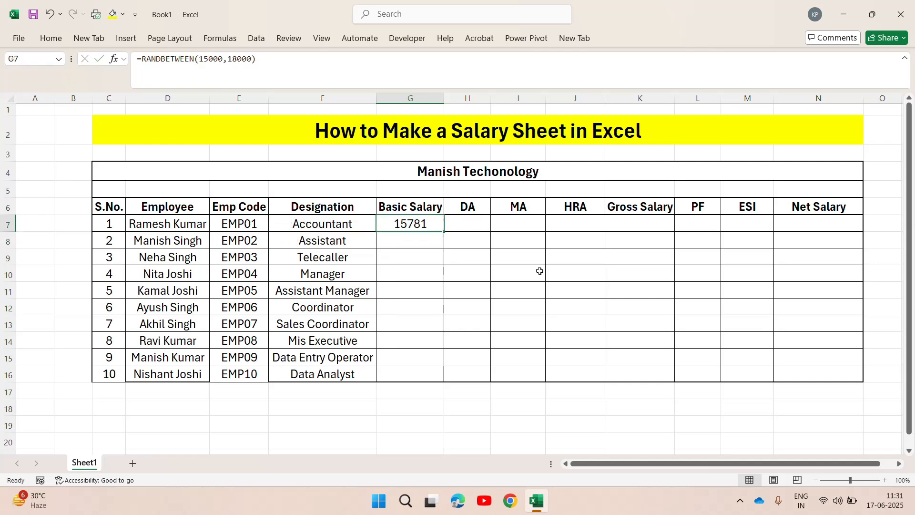
- Copy the random salary formula from G7 down the Basic Salary column to G16
key(ctrl+c)
key(Left)
key(ctrl+Down)
key(Right)
key(ctrl+shift+Up)
key(ctrl+v)
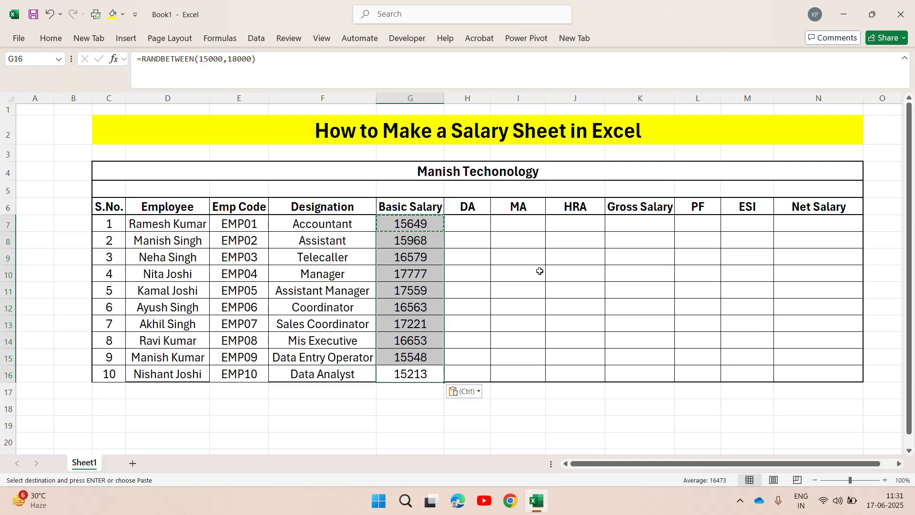
key(Escape)
key(ctrl+Up)
key(Down)
key(ctrl+shift+Down)
key(ctrl+c)
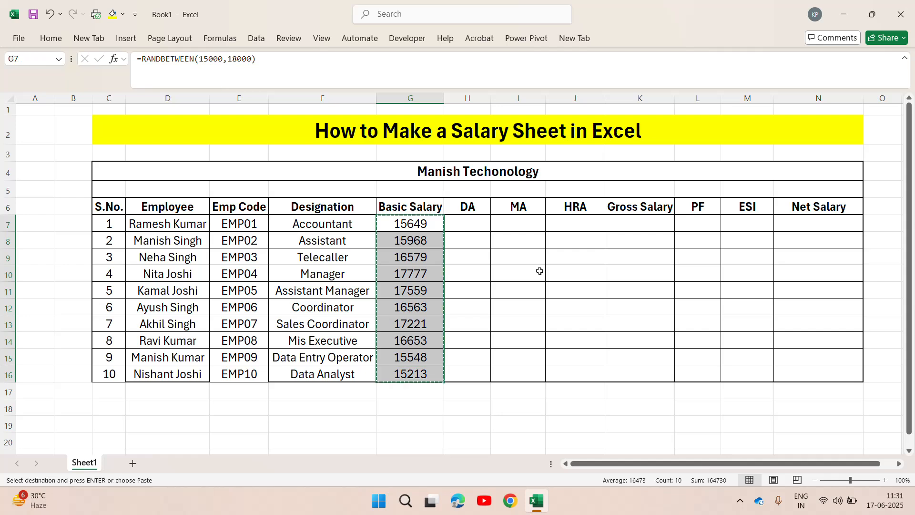
click(426, 291)
key(Escape)
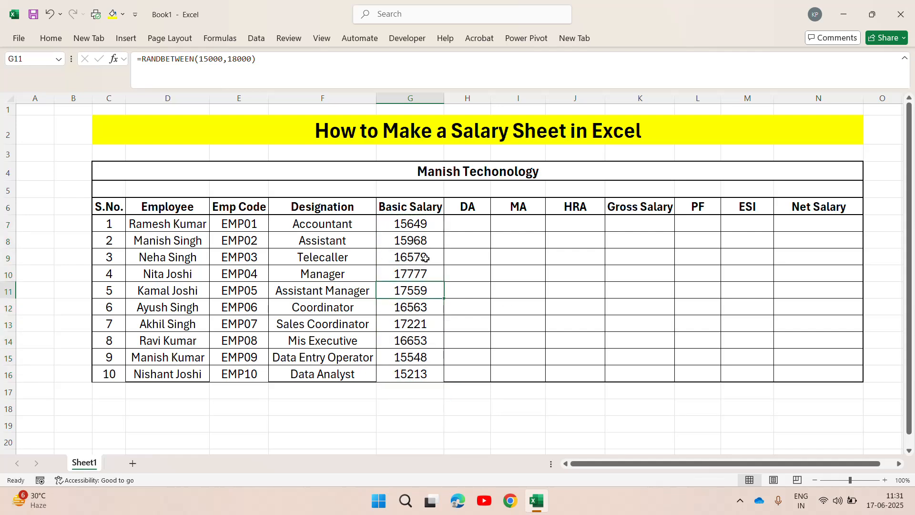
- Replace the Basic Salary formulas in G7:G16 with fixed values by copying them and pasting values only
drag(423, 229, 416, 374)
key(ctrl+c)
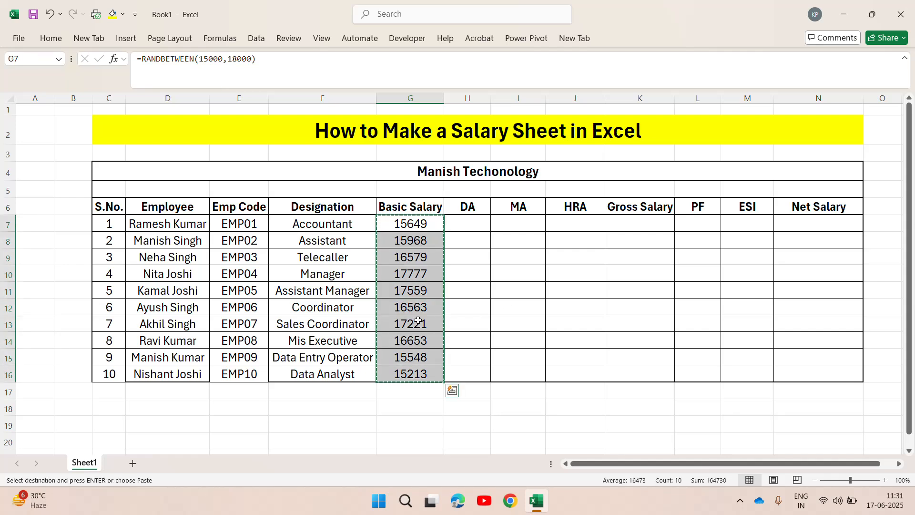
right_click(419, 321)
key(Escape)
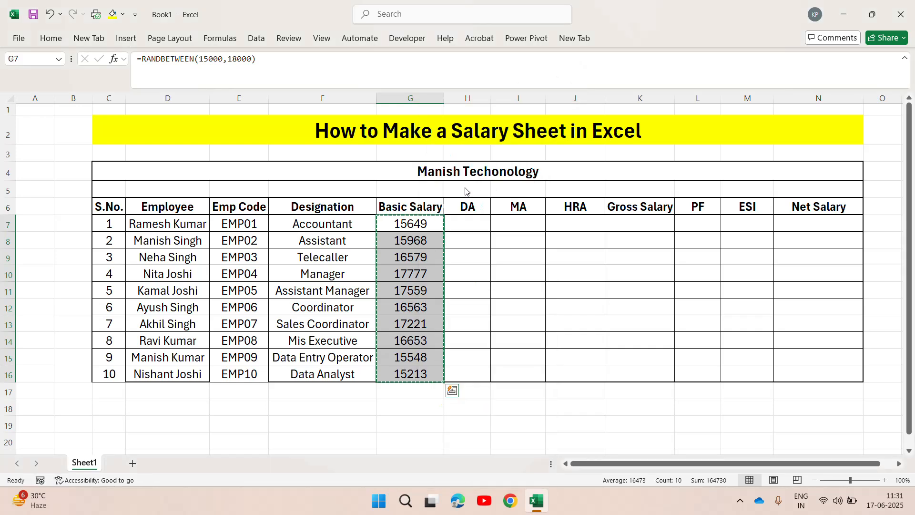
key(Escape)
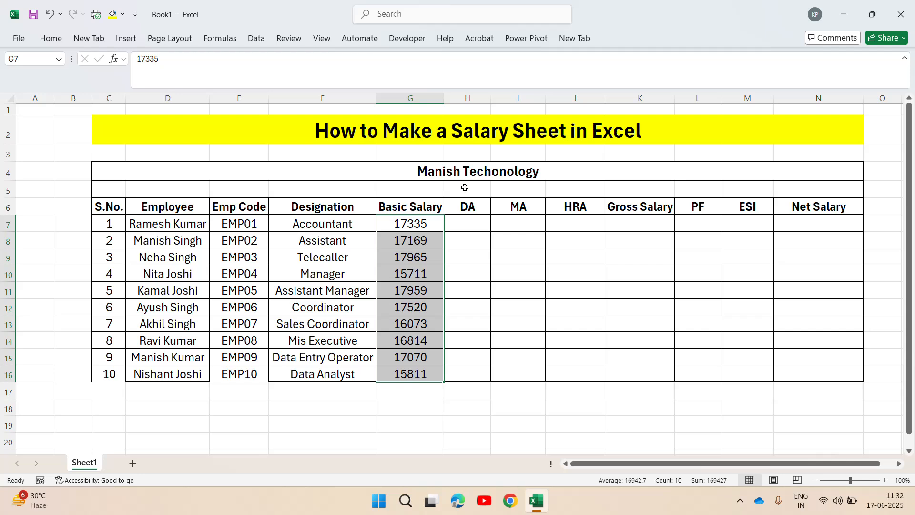
- Calculate the first employee's DA in H7 as 8% of basic salary with the formula =G7*8/100
key(Right)
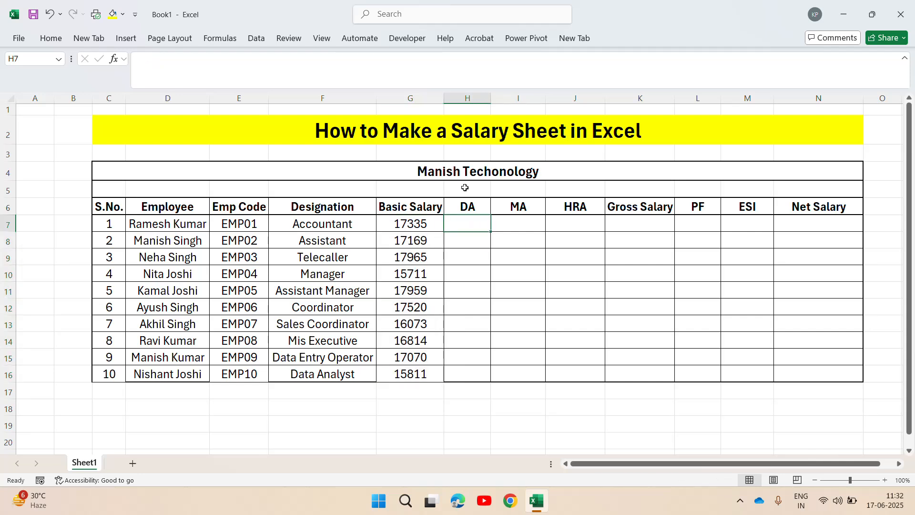
text(=)
key(Left)
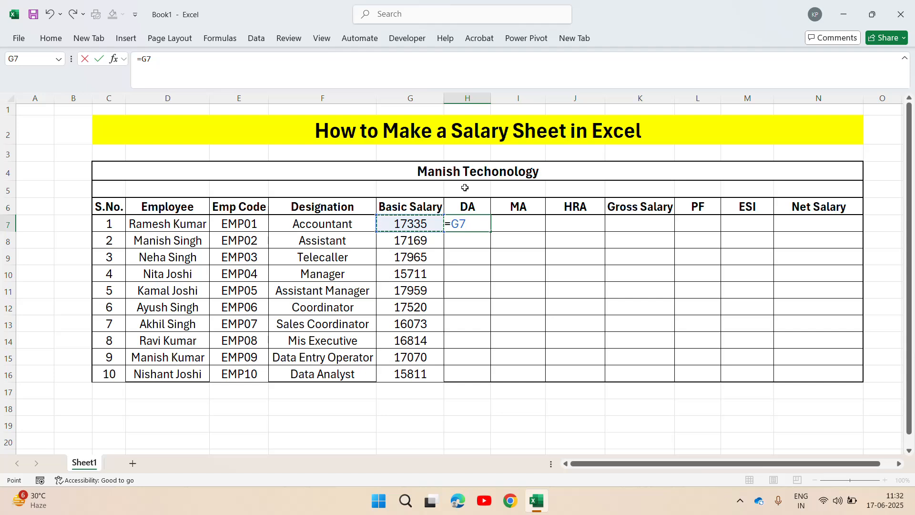
text(*8/100)
key(Return)
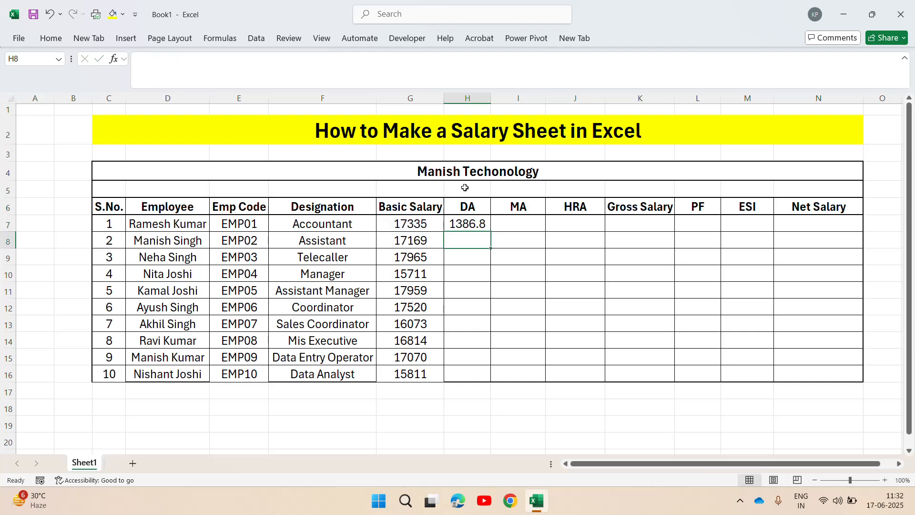
- Copy the DA formula from H7 down the DA column to H16
key(Up)
key(ctrl+c)
key(Down)
key(Down)
key(Down)
key(Down)
key(Down)
key(Down)
key(Down)
key(Down)
key(Down)
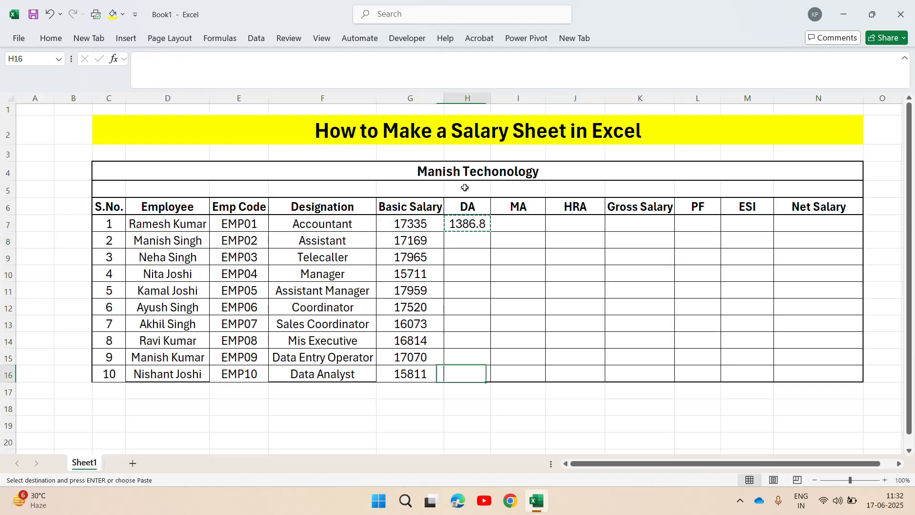
key(ctrl+shift+Up)
key(ctrl+v)
key(Escape)
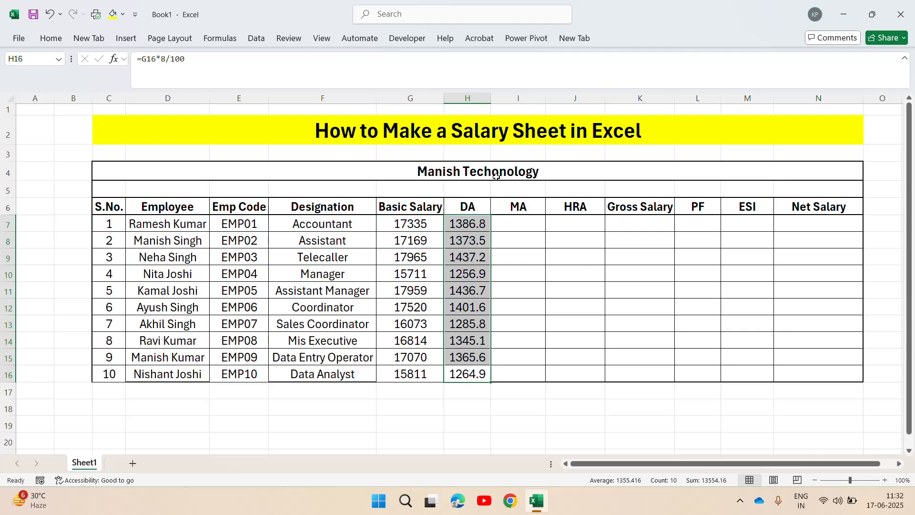
- Fit the width of the DA column H to its contents
double_click(491, 99)
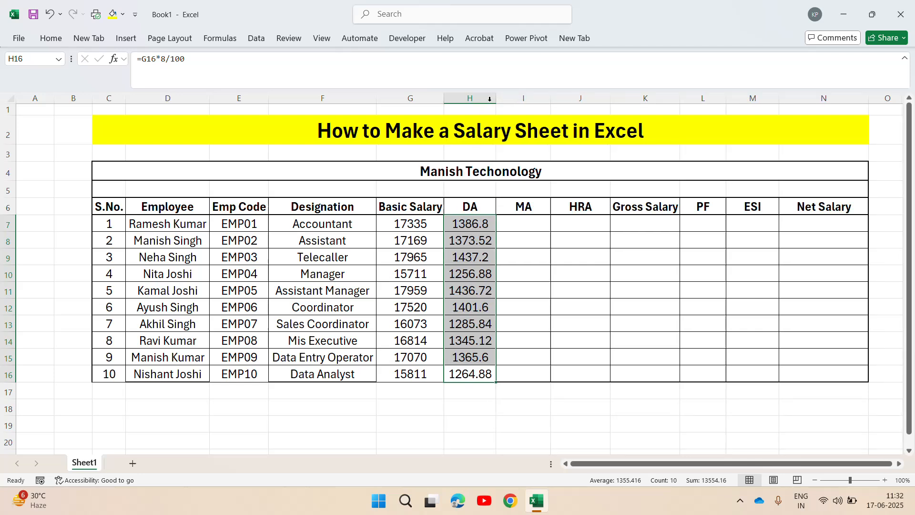
click(510, 226)
key(Left)
key(Right)
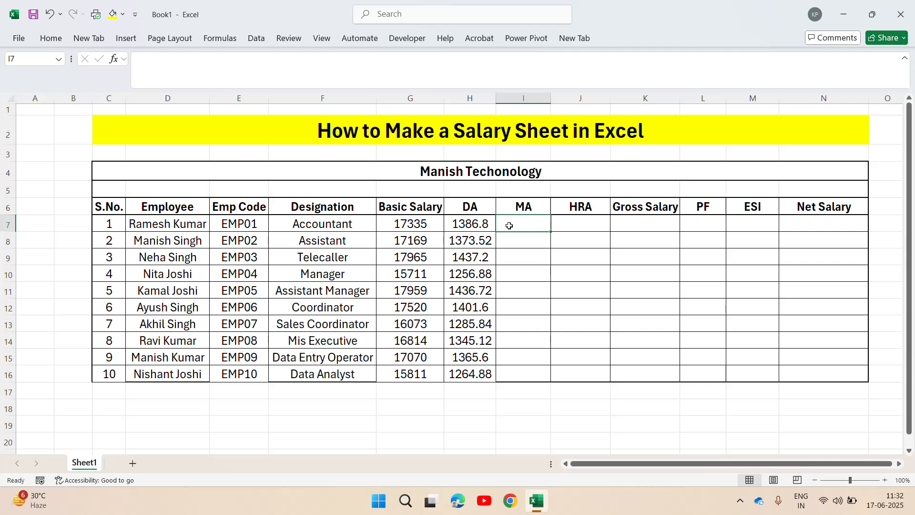
- Copy the first employee's DA formula from H7 into the MA cell I7
key(Left)
key(ctrl+c)
key(Right)
key(ctrl+v)
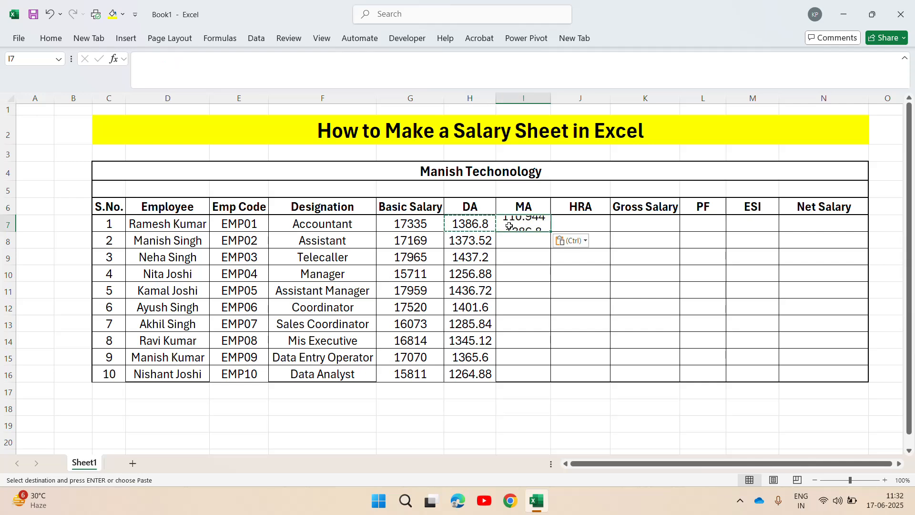
- Change the percentage in the MA formula in I7 to 10, giving =H7*10/100
double_click(509, 226)
key(Left)
key(Left)
key(Left)
key(Left)
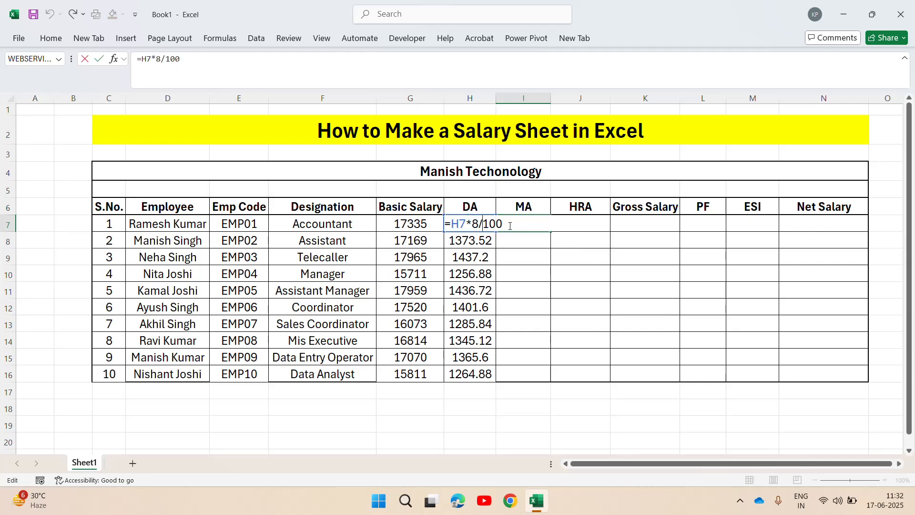
key(shift+Left)
text(10)
key(Return)
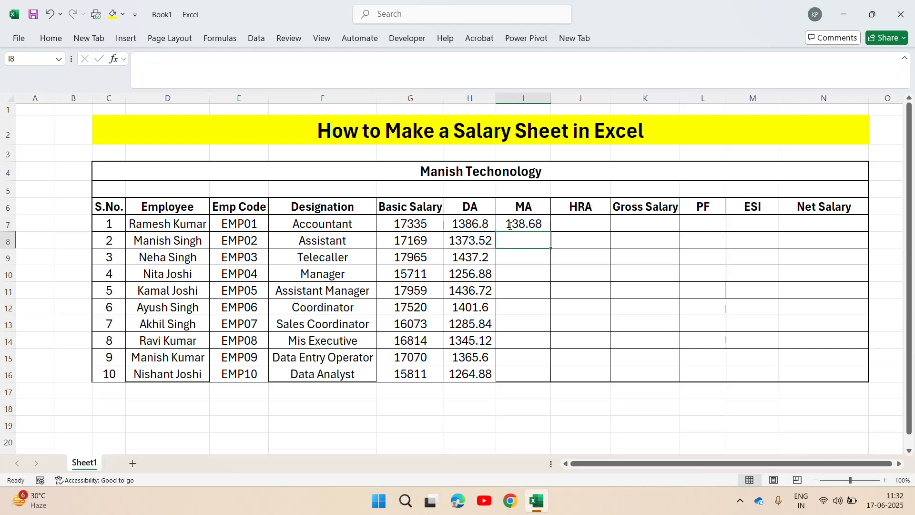
key(Up)
key(Left)
key(ctrl+c)
key(Escape)
key(Right)
key(Left)
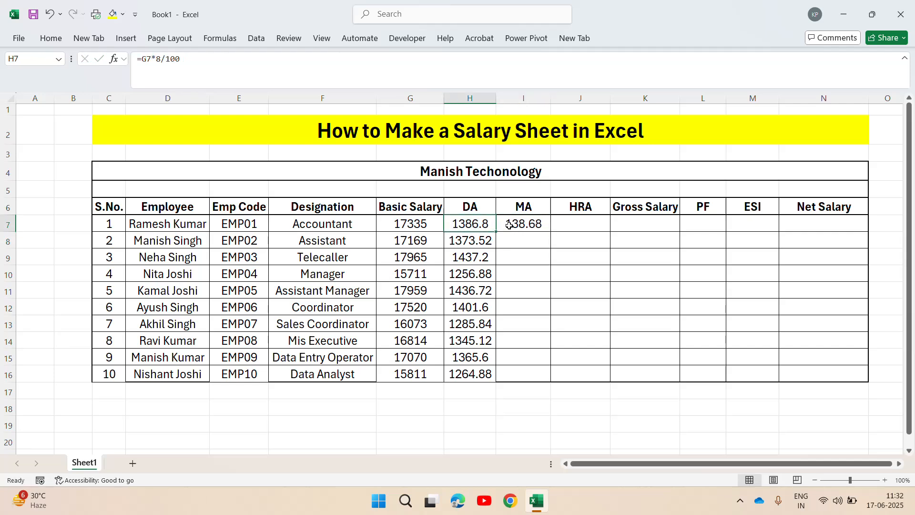
- Change the percentage in the MA formula in I7 to 20, giving =H7*20/100
key(Right)
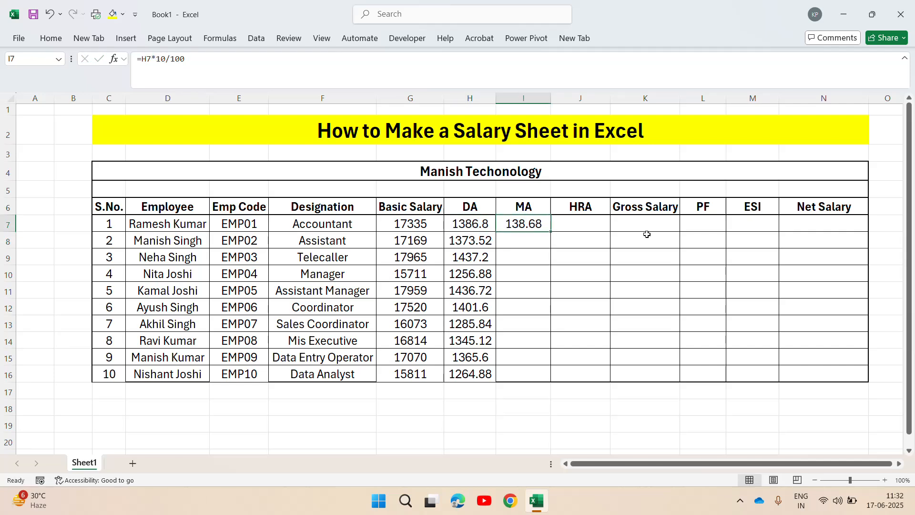
key(F2)
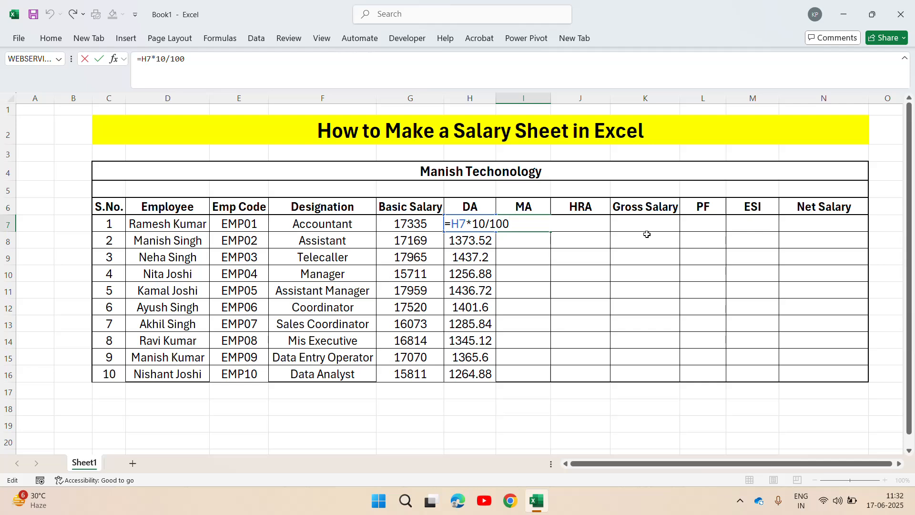
key(Left)
key(Left)
key(Left)
key(Left)
key(shift+Left)
key(shift+Left)
text(20)
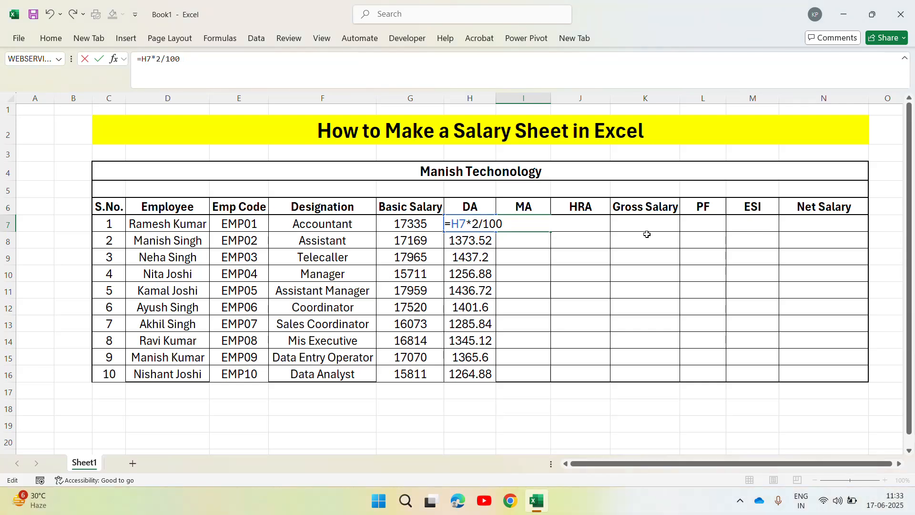
key(Return)
- Copy the =H7*20/100 formula from I7 down the MA column to I16
key(Up)
key(ctrl+c)
key(Left)
key(ctrl+Down)
key(Right)
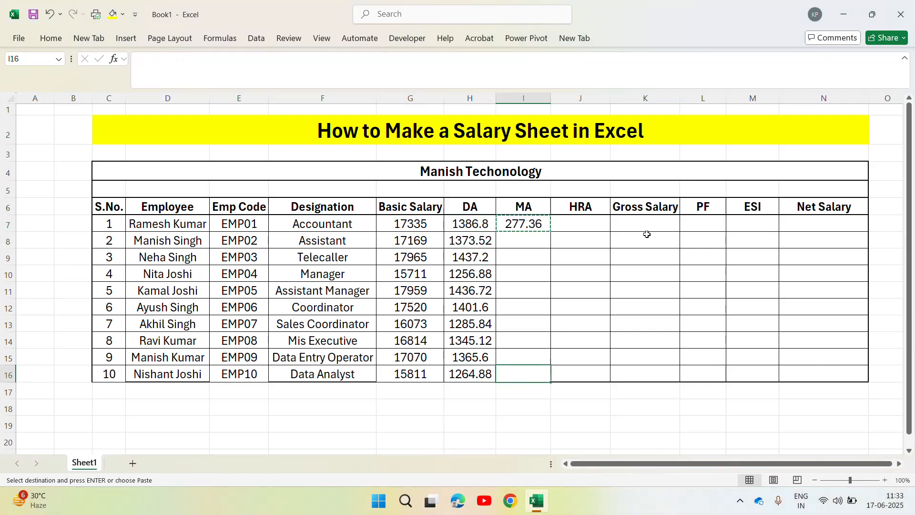
key(ctrl+shift+Up)
key(ctrl+v)
key(Escape)
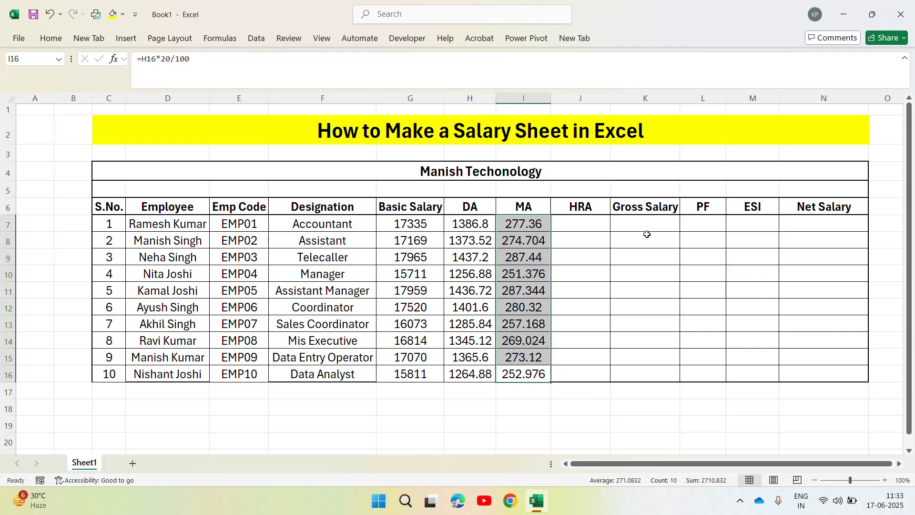
- Base the MA formula in I7 on the basic salary instead of DA by changing it to =G7*20/100
key(ctrl+Up)
key(Down)
key(F2)
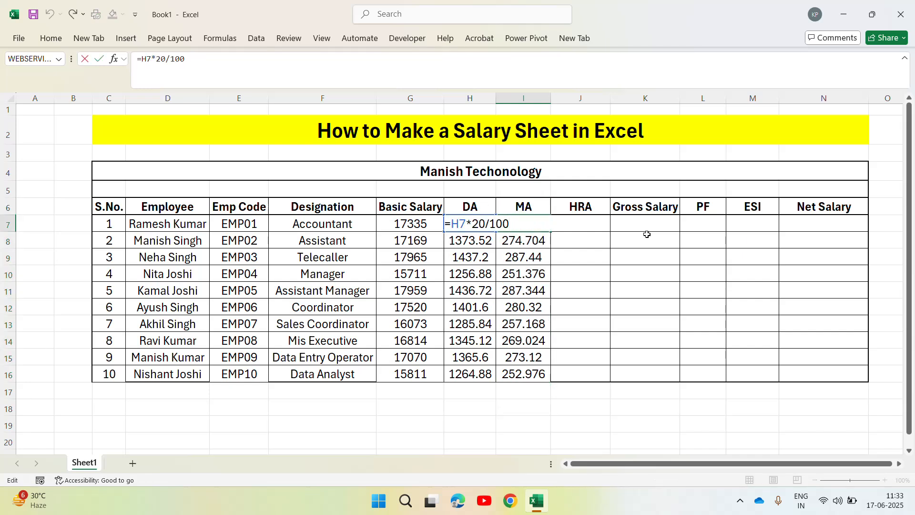
key(Escape)
key(F2)
key(Left)
key(Left)
key(Left)
key(Left)
key(Left)
key(shift+Right)
text(G)
key(Return)
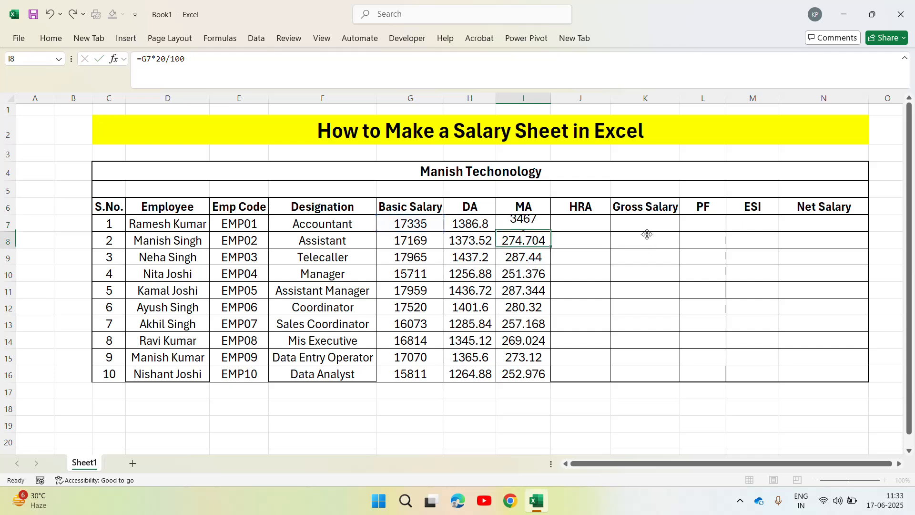
- Copy the corrected MA formula from I7 down the column to I16, replacing the existing formulas
key(Up)
key(ctrl+c)
key(Down)
key(ctrl+shift+Down)
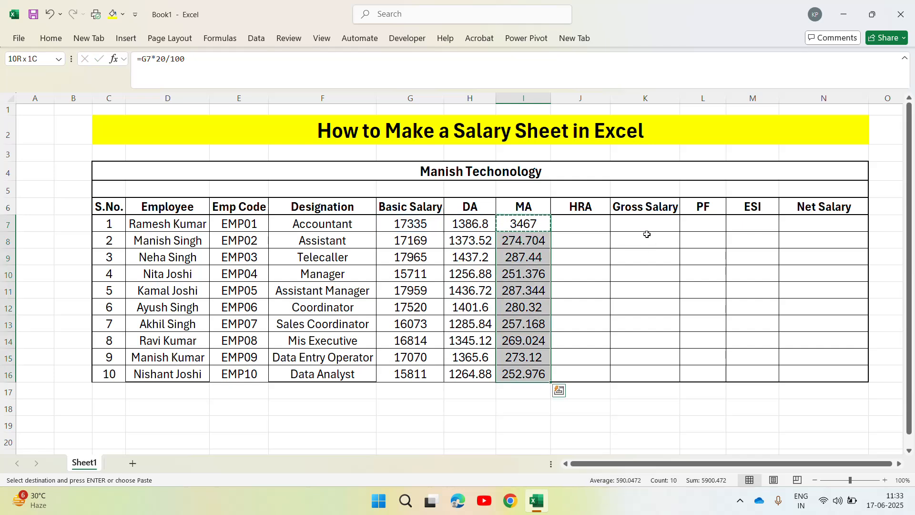
key(ctrl+v)
key(Escape)
key(ctrl+Up)
key(Down)
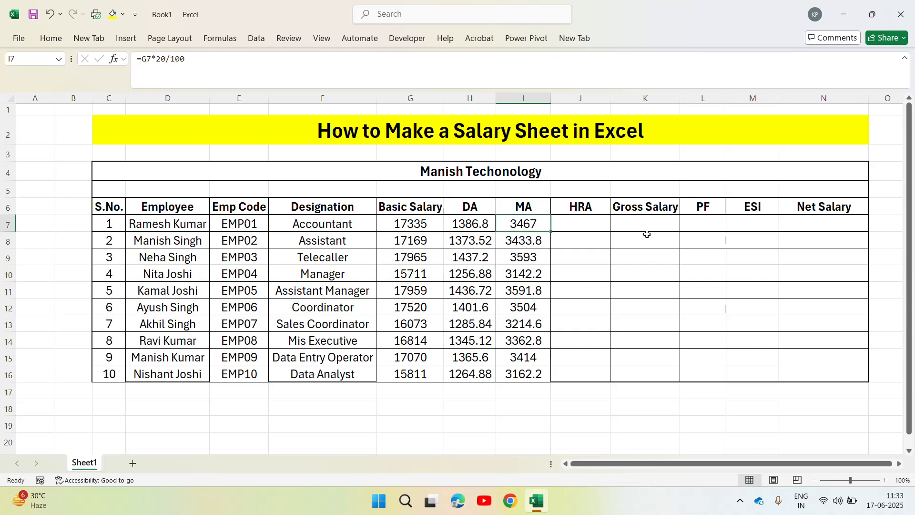
- Calculate the first employee's HRA in J7 as 15% of basic salary with the formula =G7*15/100
key(Right)
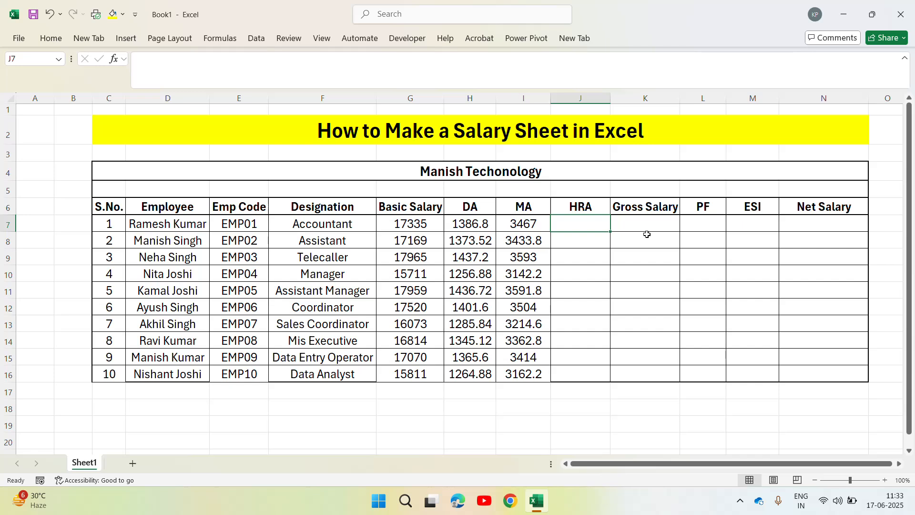
text(=)
key(Left)
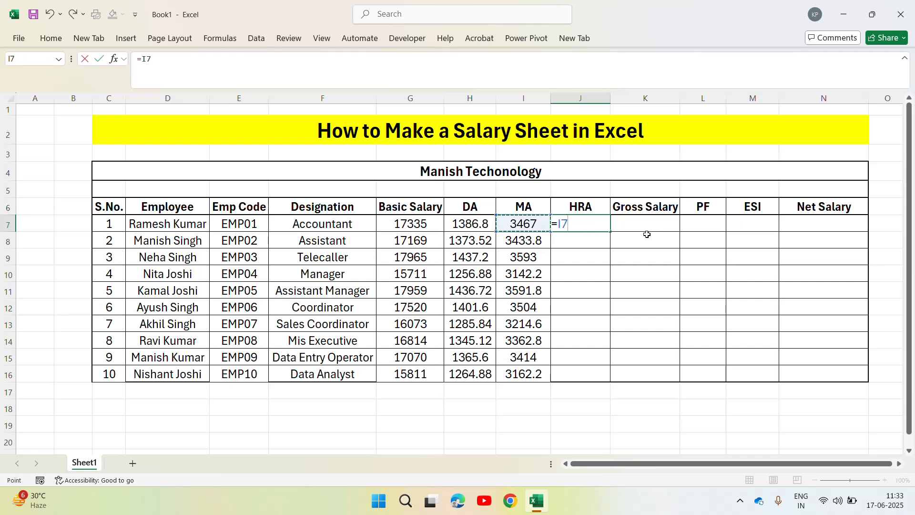
key(Left)
key(Left)
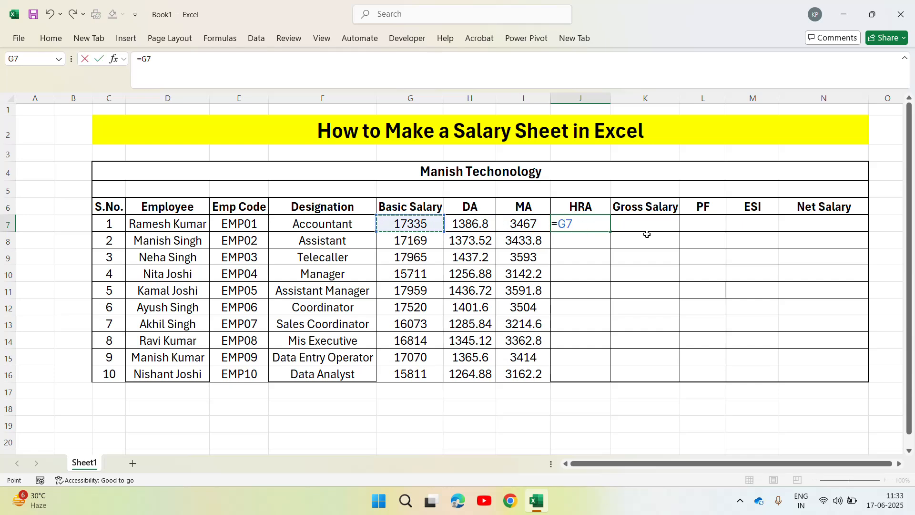
text(*15/100)
key(Return)
- Copy the HRA formula from J7 down the HRA column to J16
key(Up)
key(ctrl+c)
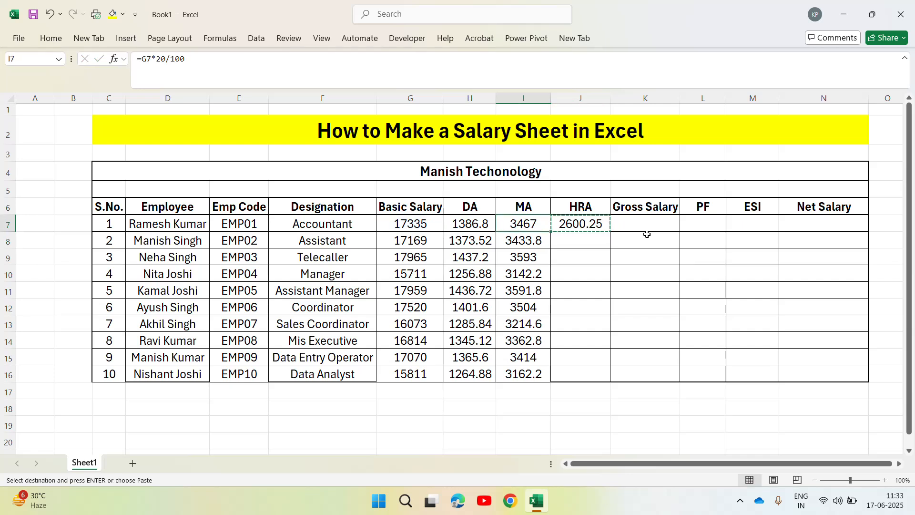
key(shift+Down)
key(shift+Down)
key(shift+Down)
key(shift+Down)
key(shift+Down)
key(shift+Down)
key(shift+Down)
key(shift+Down)
key(shift+Down)
key(ctrl+v)
key(Escape)
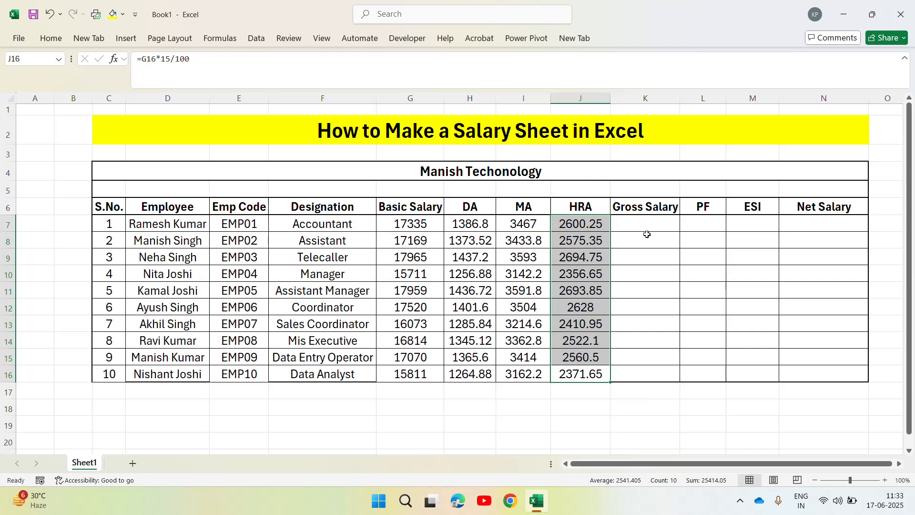
- Review the first employee's basic salary, DA, MA and HRA entries in row 7
key(Up)
key(Down)
key(Left)
key(Left)
key(Left)
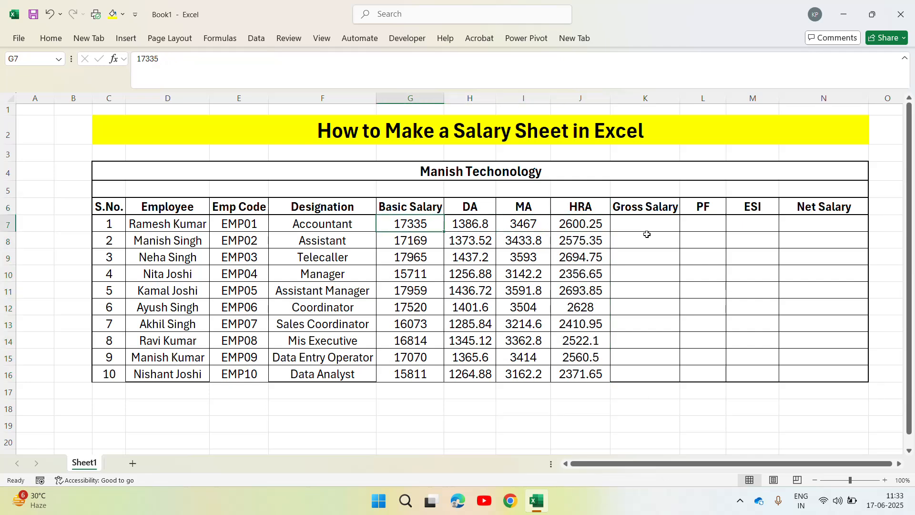
key(Right)
key(Right)
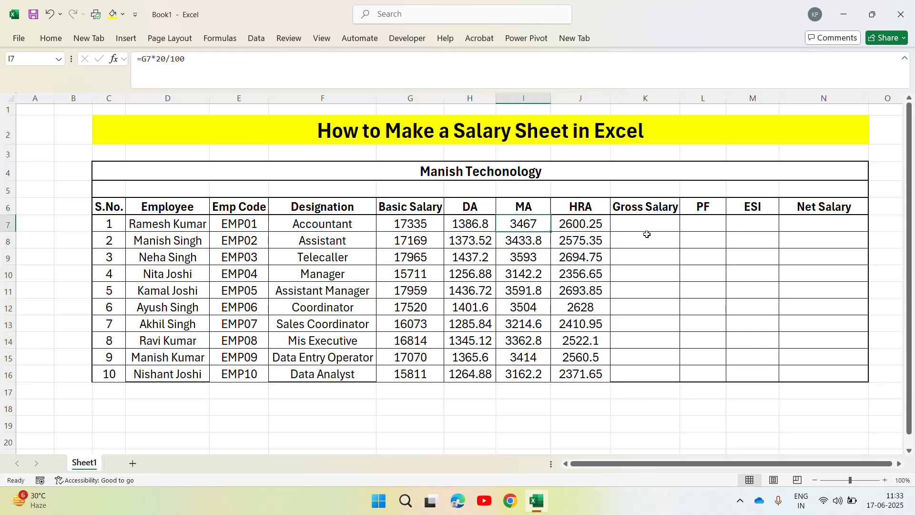
key(Right)
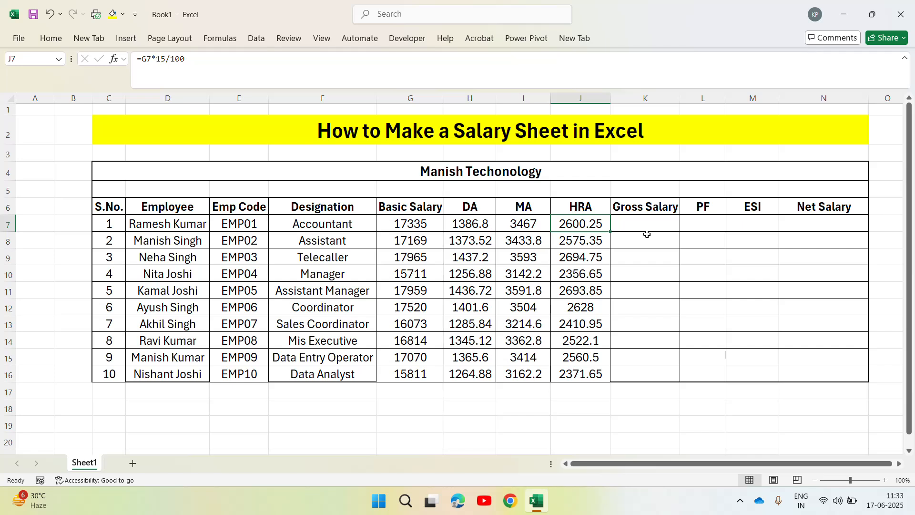
- Calculate the first employee's gross salary in K7 with the formula =SUM(G7:J7)
key(Right)
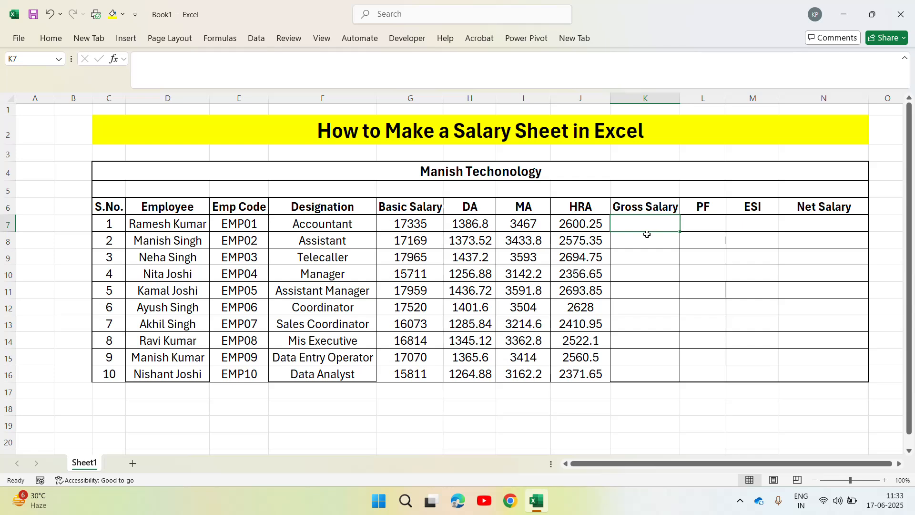
text(=sum)
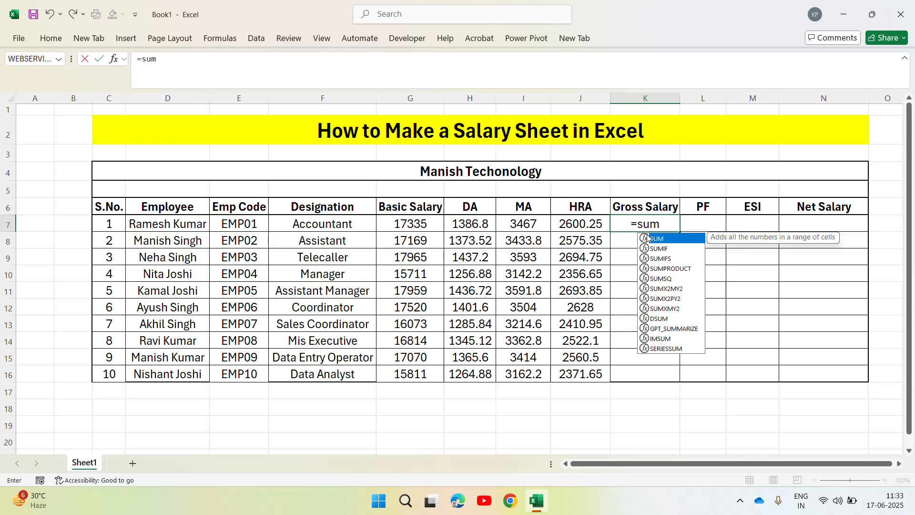
key(Tab)
key(Left)
key(Left)
key(Left)
key(Left)
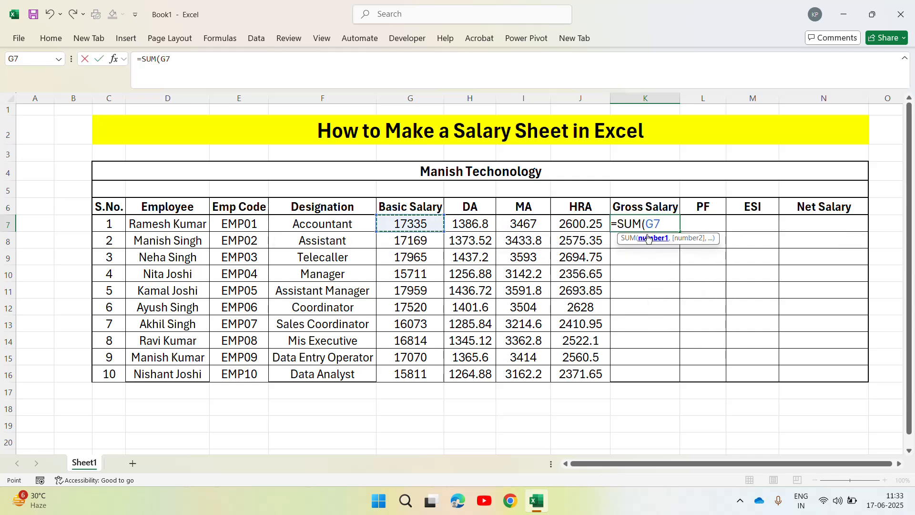
key(shift+Right)
key(shift+Right)
key(shift+Right)
key(Return)
- Copy the gross salary formula from K7 down the Gross Salary column to K16
key(Up)
key(ctrl+c)
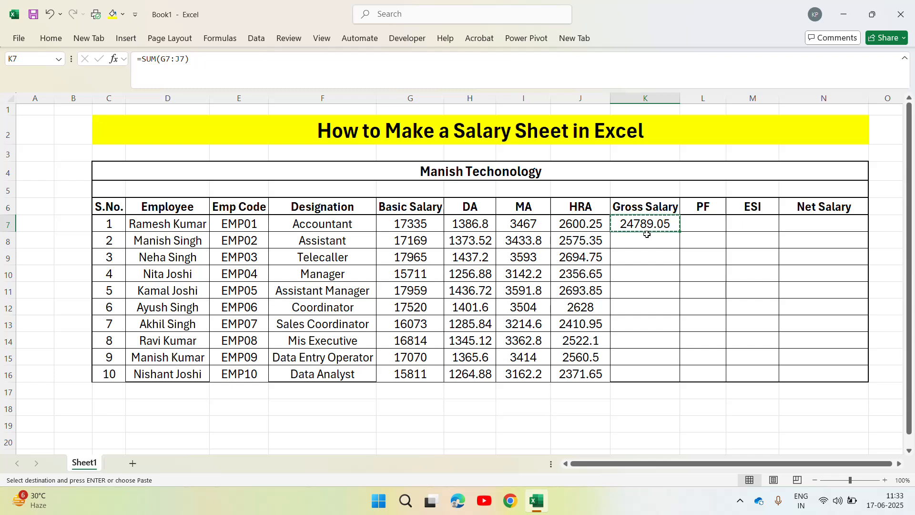
key(Left)
key(ctrl+Down)
key(Right)
key(ctrl+shift+Up)
key(ctrl+v)
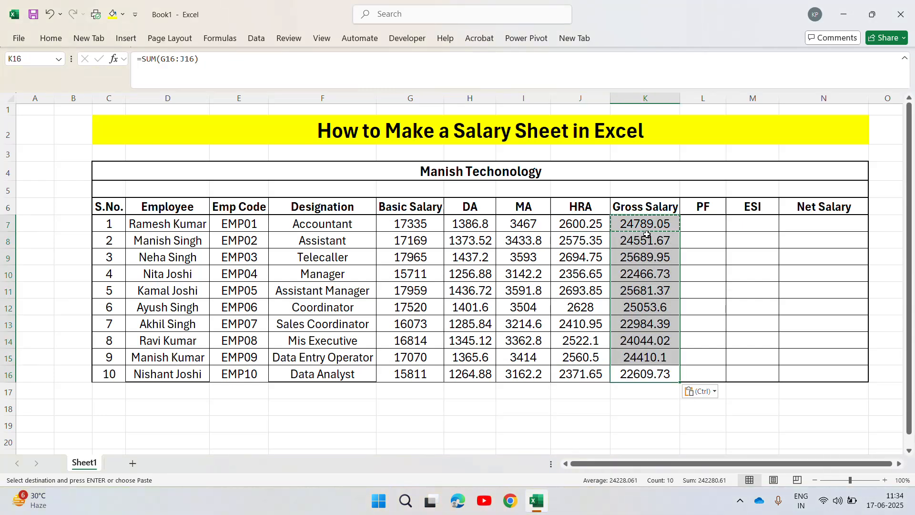
key(Escape)
key(ctrl+Up)
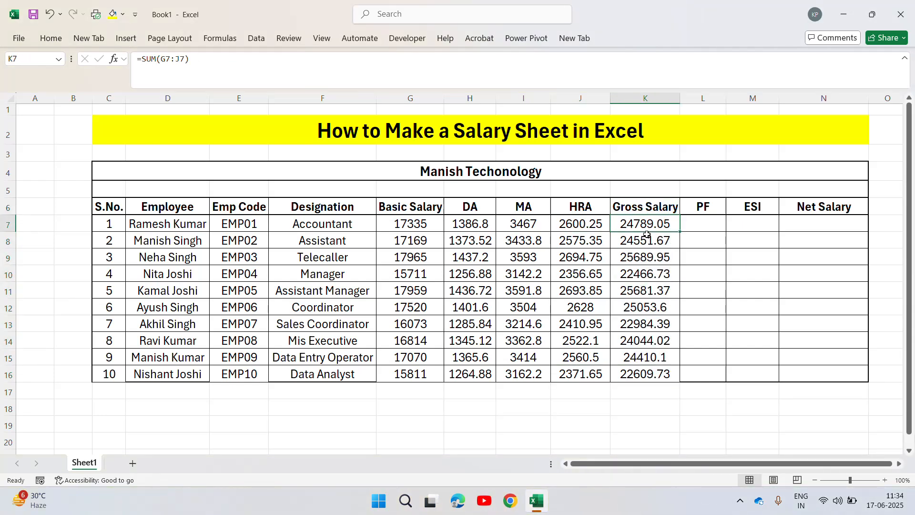
click(704, 229)
key(Left)
key(Left)
key(Left)
key(Left)
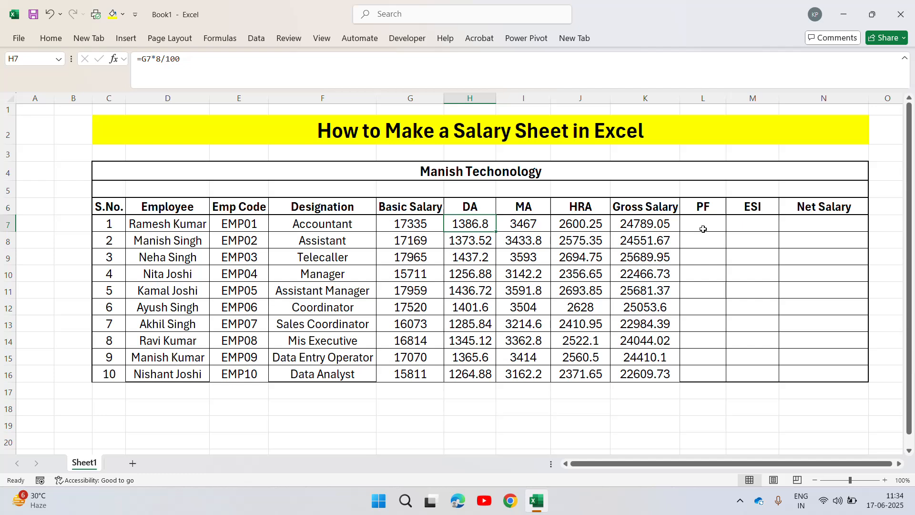
- Calculate the first employee's PF in L7 as 12% of gross salary with the formula =K7*12/100
click(703, 230)
text(=)
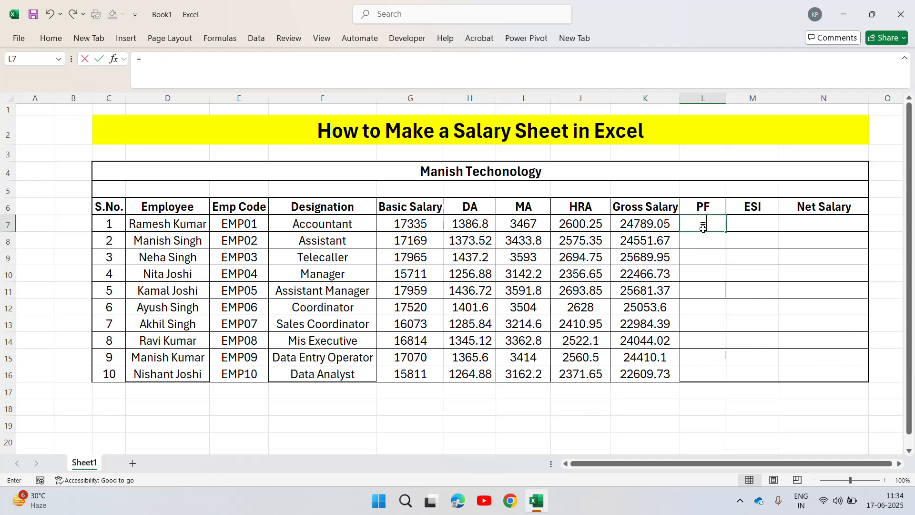
key(Left)
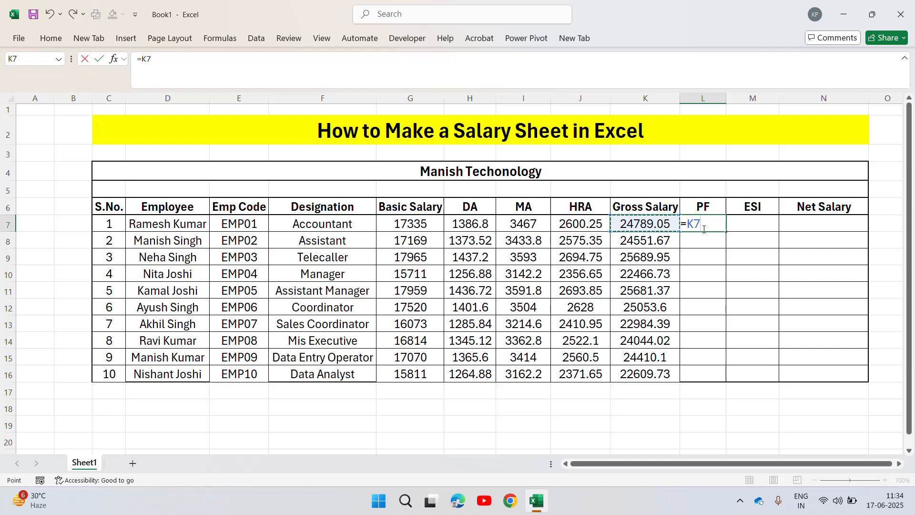
text(*12/100)
key(Return)
- Copy the PF formula from L7 down the PF column to L16, and select the first ESI cell M7
click(704, 229)
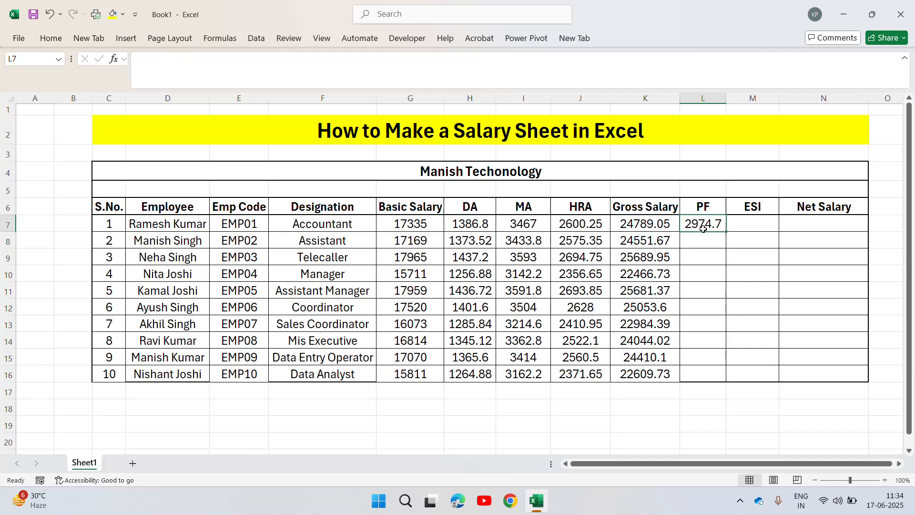
key(ctrl+c)
key(Left)
key(ctrl+Down)
key(Right)
key(ctrl+shift+Up)
key(ctrl+v)
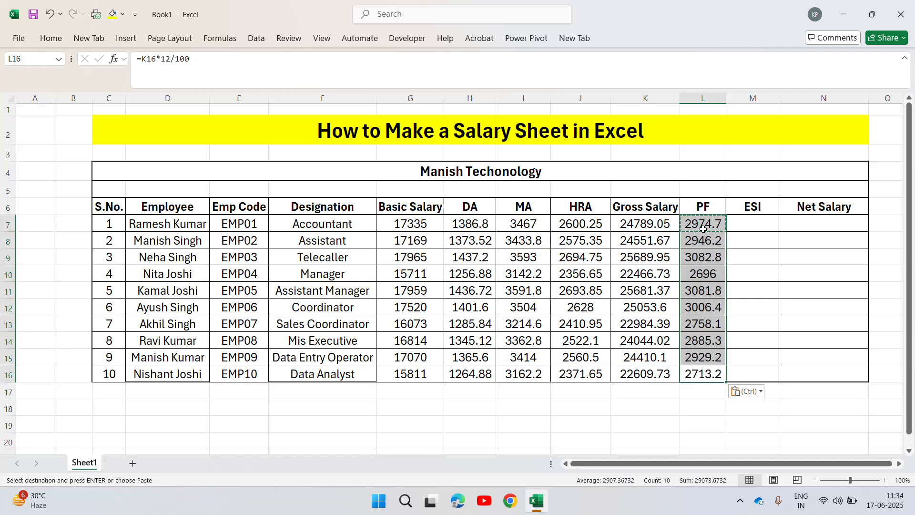
key(Escape)
click(750, 221)
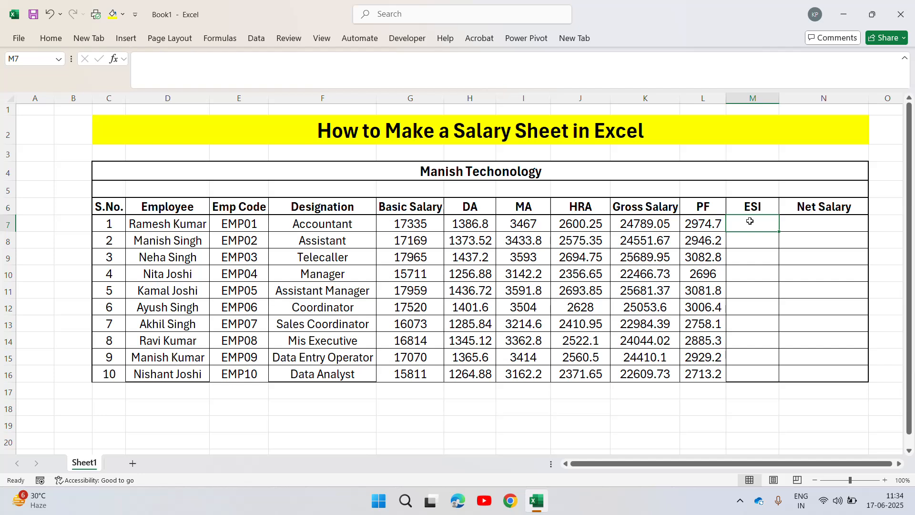
- Calculate the first employee's ESI in M7 as 8% of gross salary with the formula =K7*8/100
text(=)
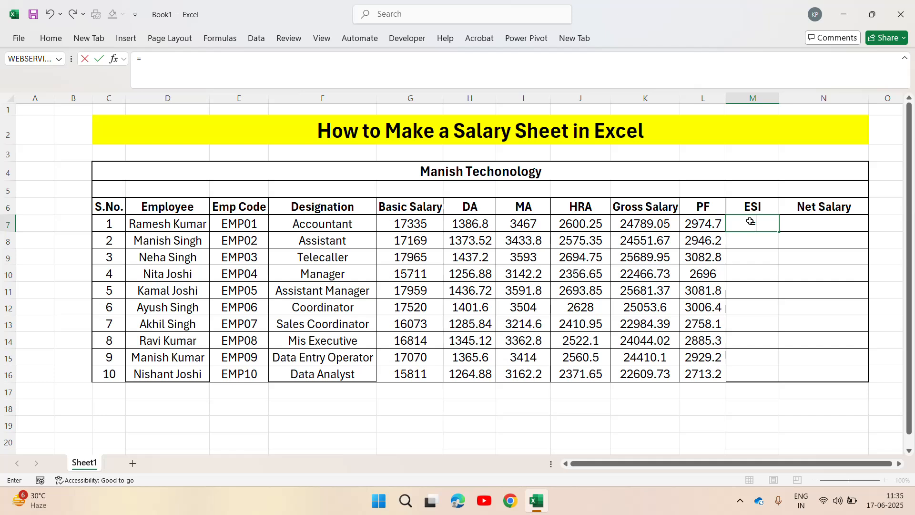
key(Left)
key(Left)
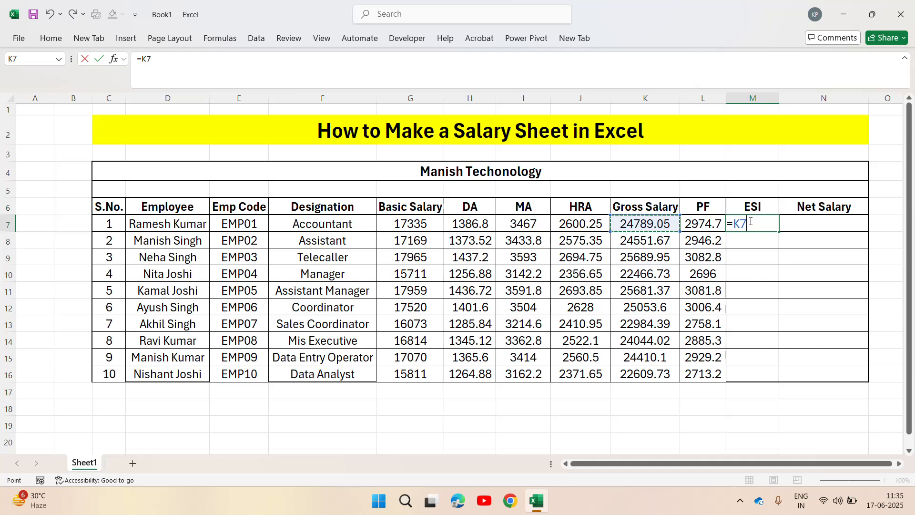
text(*8/100)
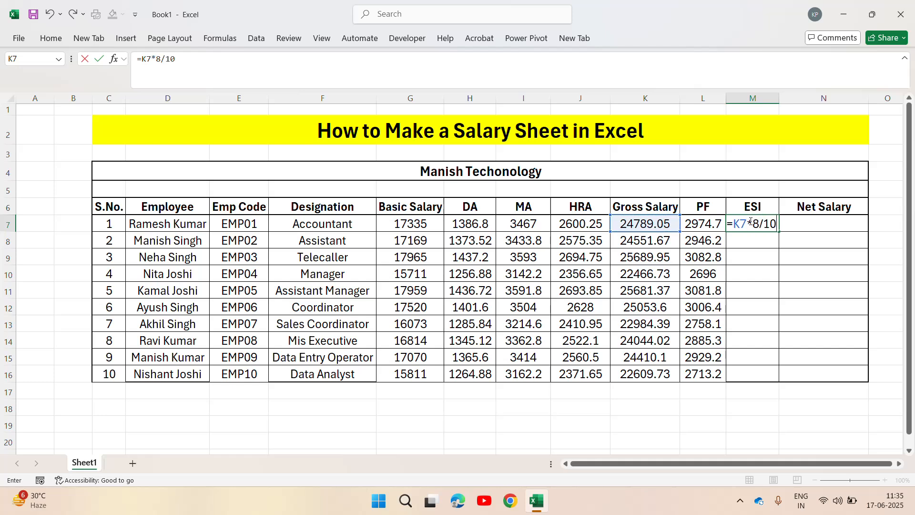
key(Return)
- Copy the ESI formula from M7 down the ESI column to M16
key(Up)
key(ctrl+c)
key(Left)
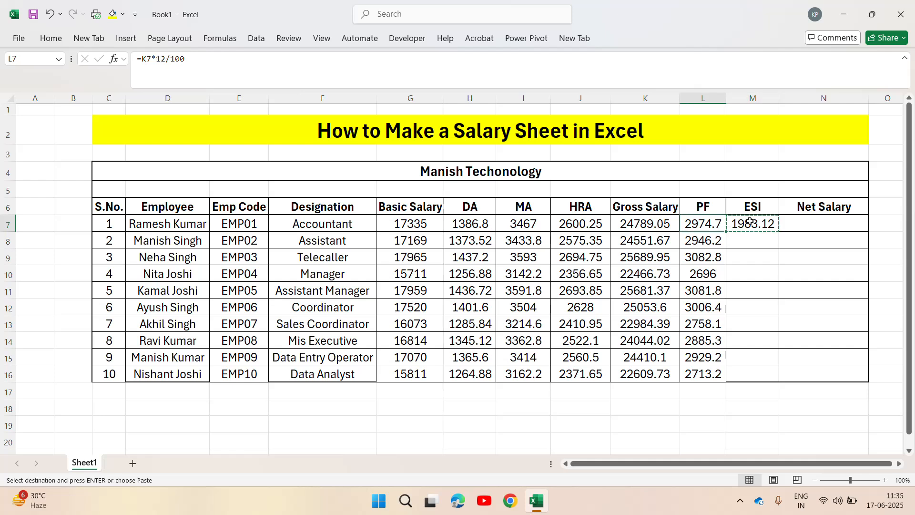
key(ctrl+Down)
key(Right)
key(ctrl+shift+Up)
key(Return)
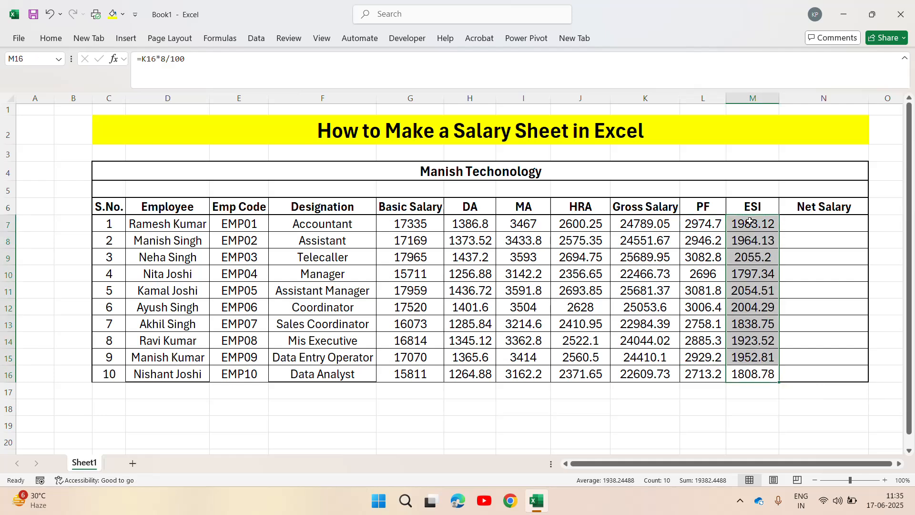
- Examine the first employee's Gross Salary, PF and ESI formulas in K7, L7 and M7
click(749, 221)
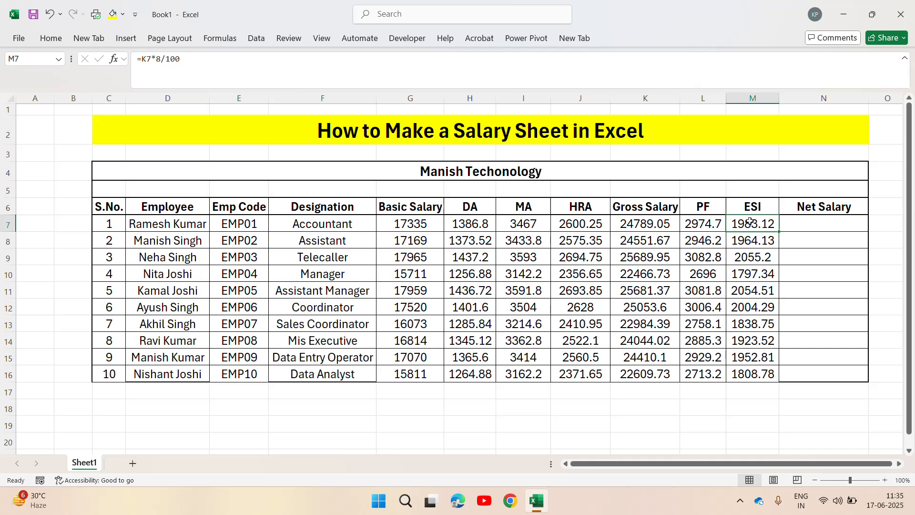
click(712, 224)
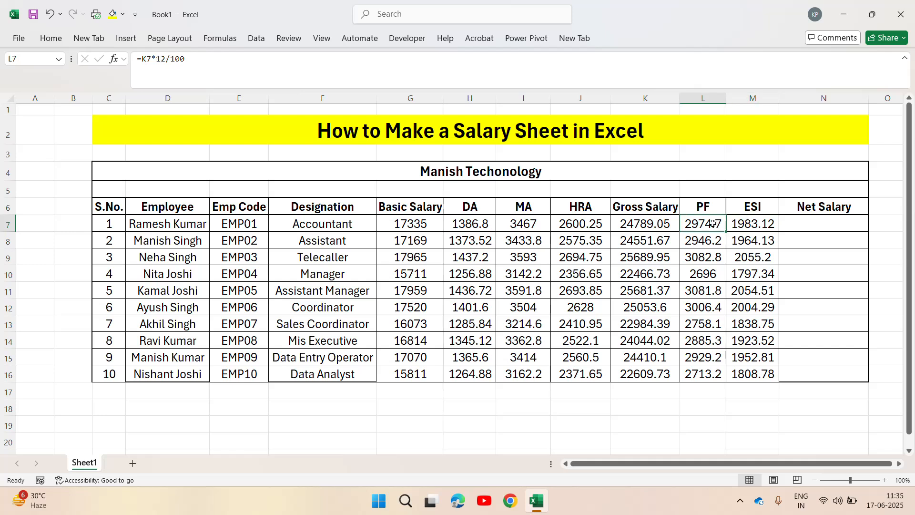
click(661, 228)
click(699, 229)
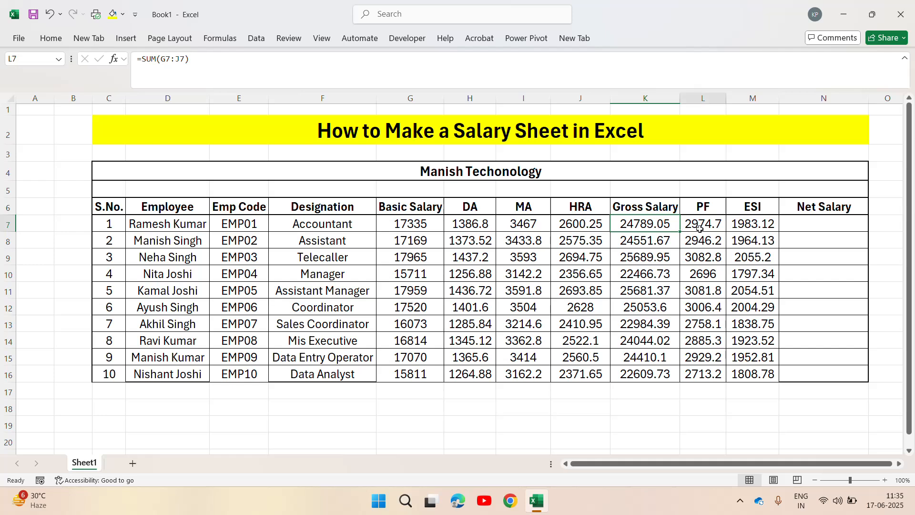
click(646, 226)
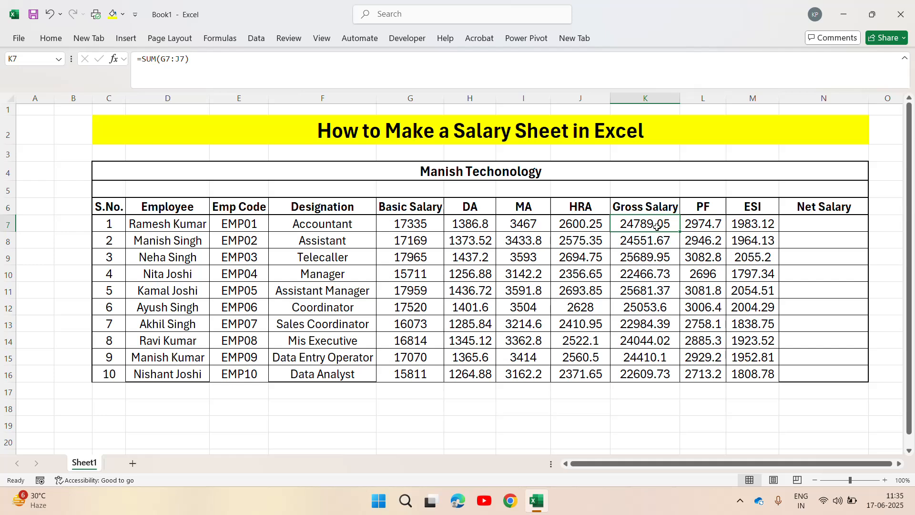
click(714, 226)
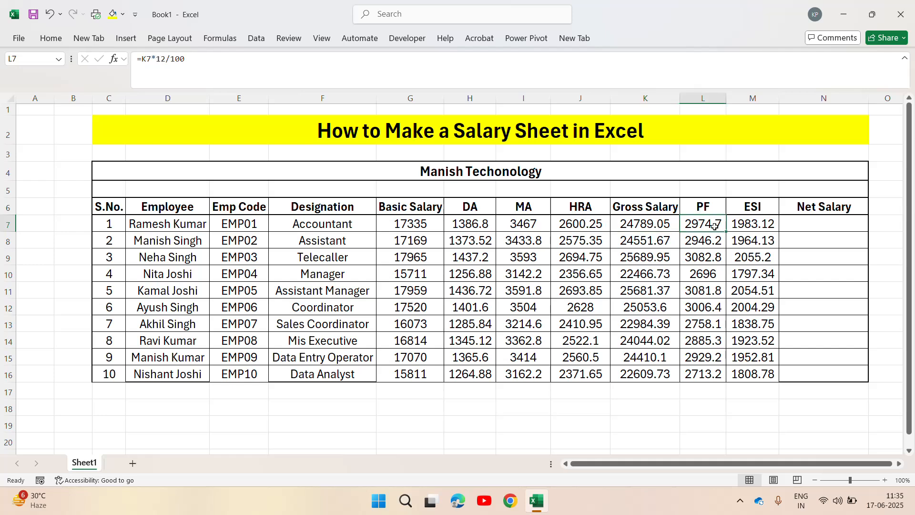
click(758, 226)
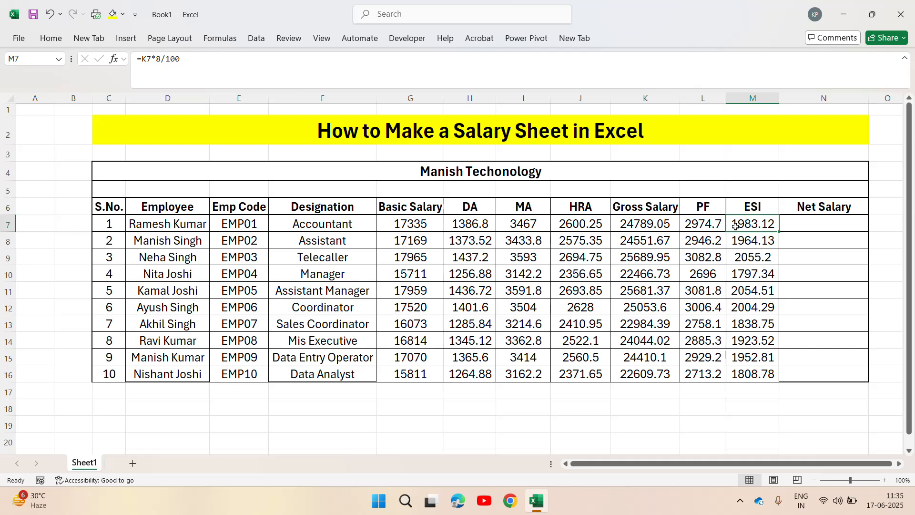
click(637, 220)
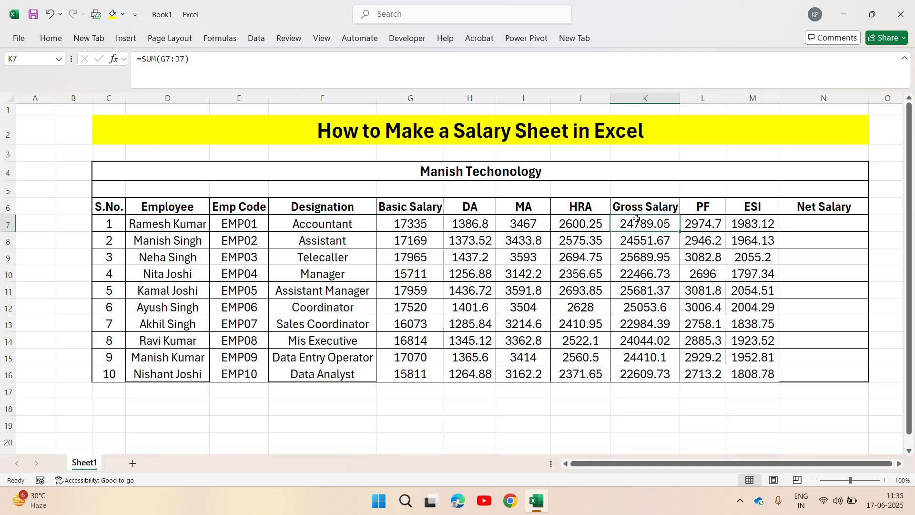
click(703, 222)
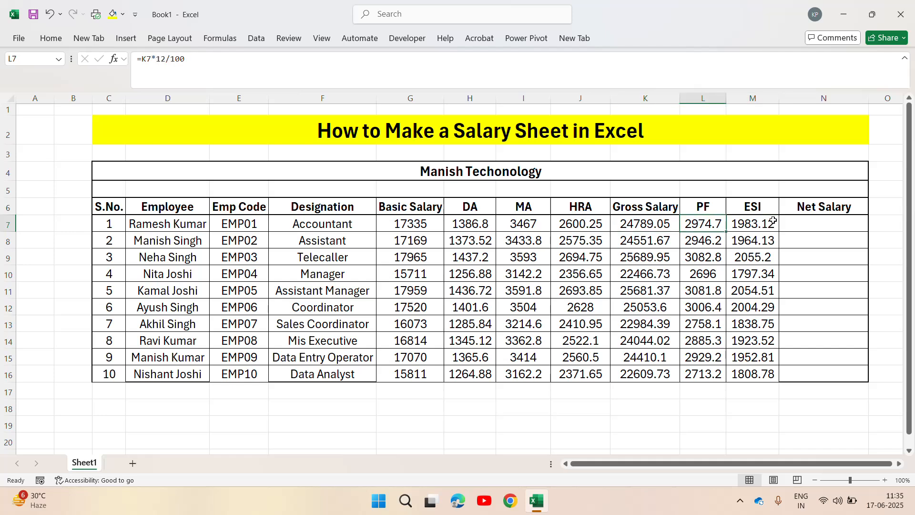
- Calculate the first employee's net salary in N7 by subtracting PF and ESI from gross salary with the formula =K7-L7-M7
click(819, 224)
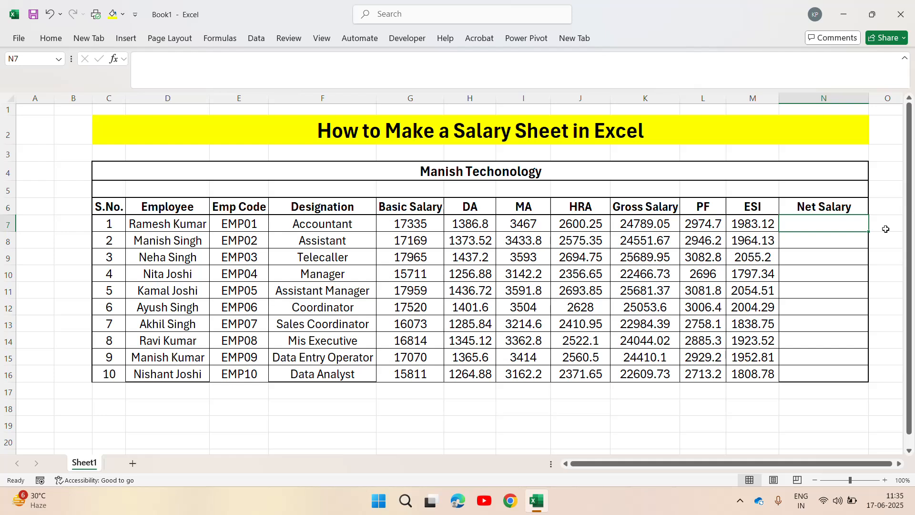
text(=)
key(Left)
key(Left)
key(Left)
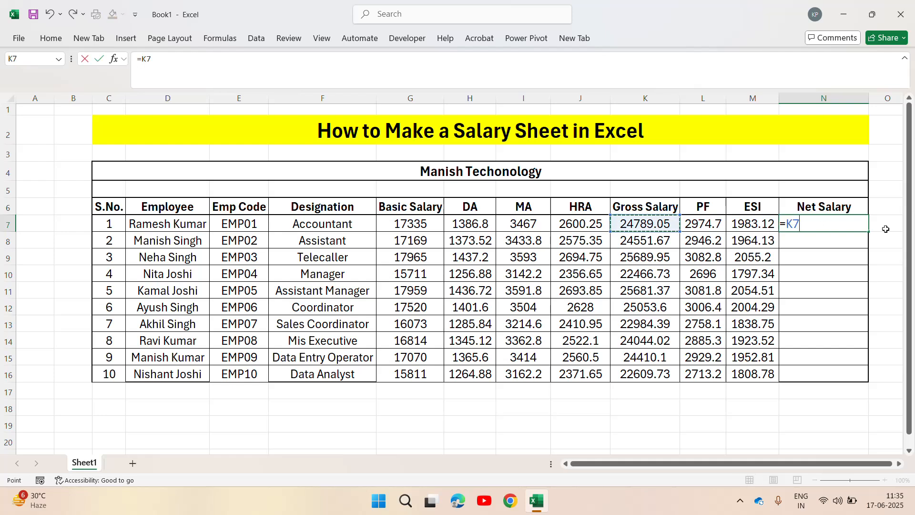
text(-)
key(Left)
key(Left)
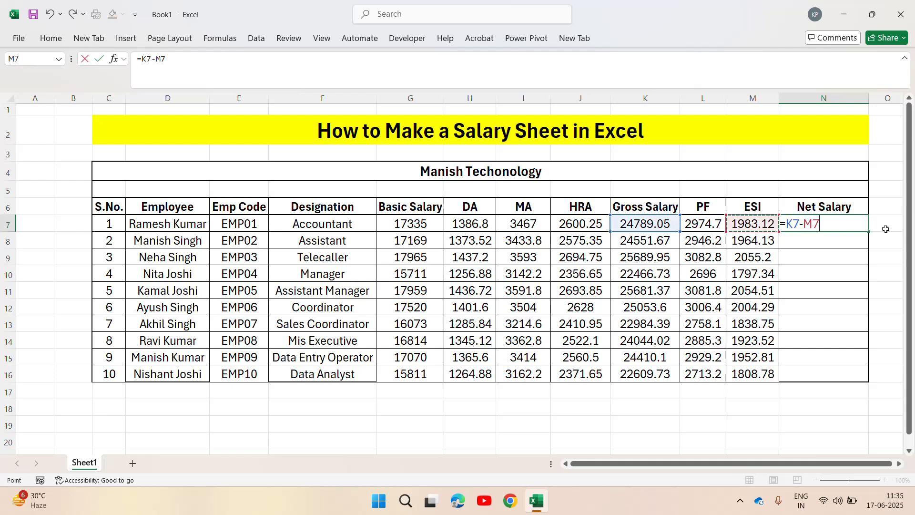
text(-)
key(Left)
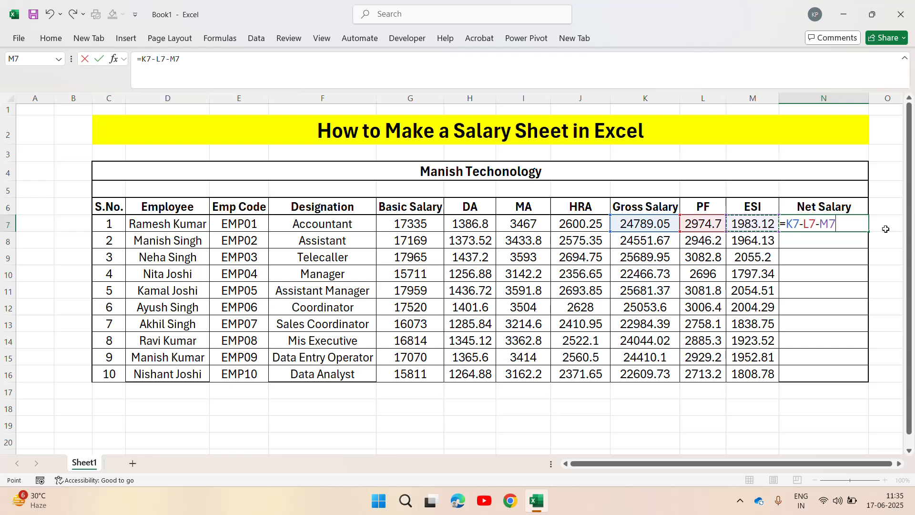
key(Return)
- Copy the net salary formula from N7 down the Net Salary column to N16, and reselect N7
key(Up)
key(ctrl+c)
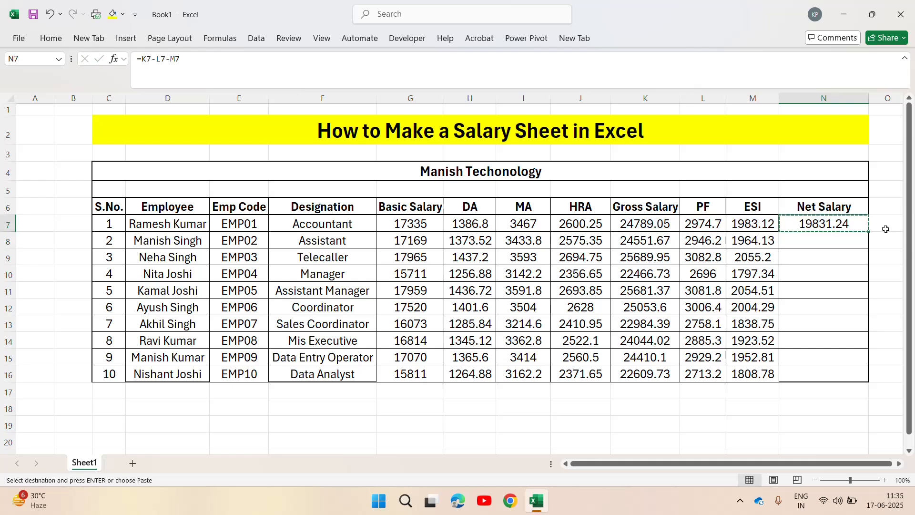
key(Down)
key(Down)
key(Down)
key(Down)
key(Down)
key(Down)
key(Down)
key(Down)
key(Down)
key(ctrl+shift+Up)
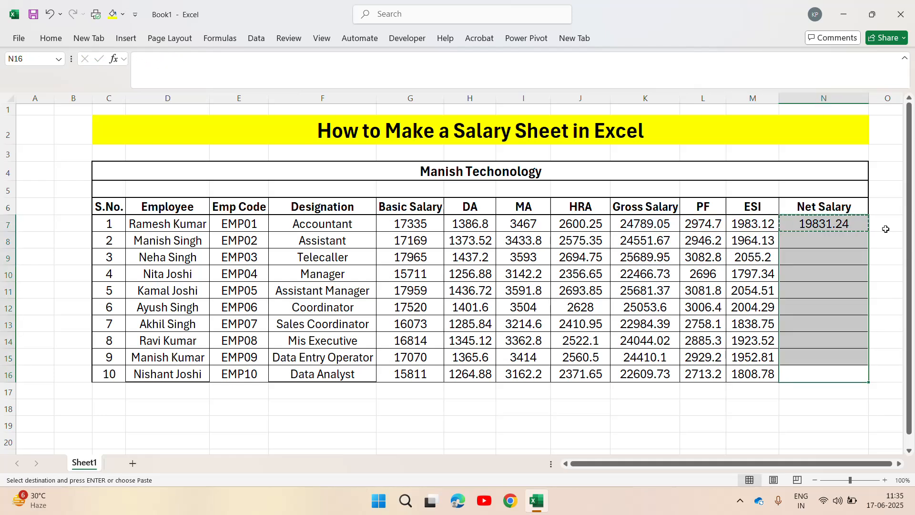
key(ctrl+v)
key(Escape)
key(ctrl+Up)
key(Down)
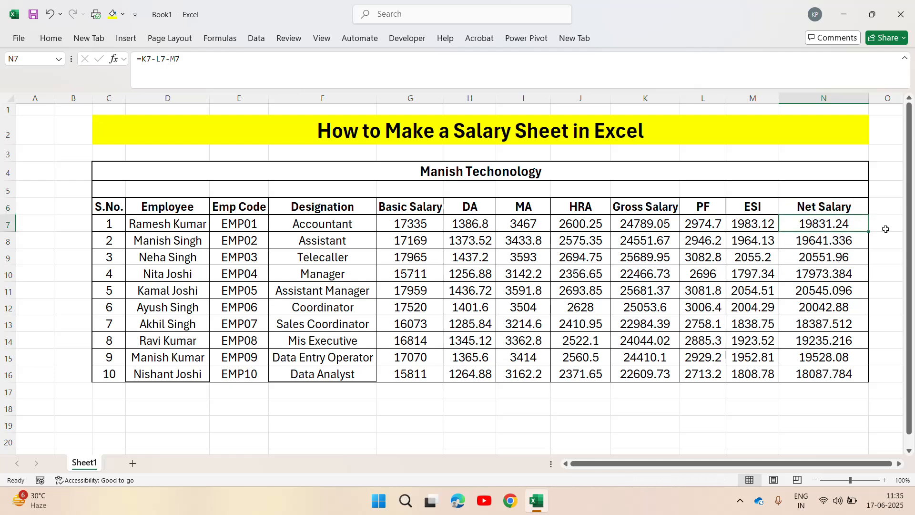
- Review the first employee's row cell by cell from Net Salary back to S.No. and forward to HRA
key(Left)
key(Left)
key(Left)
key(Left)
key(Left)
key(Left)
key(Left)
key(Left)
key(Left)
key(Left)
key(Left)
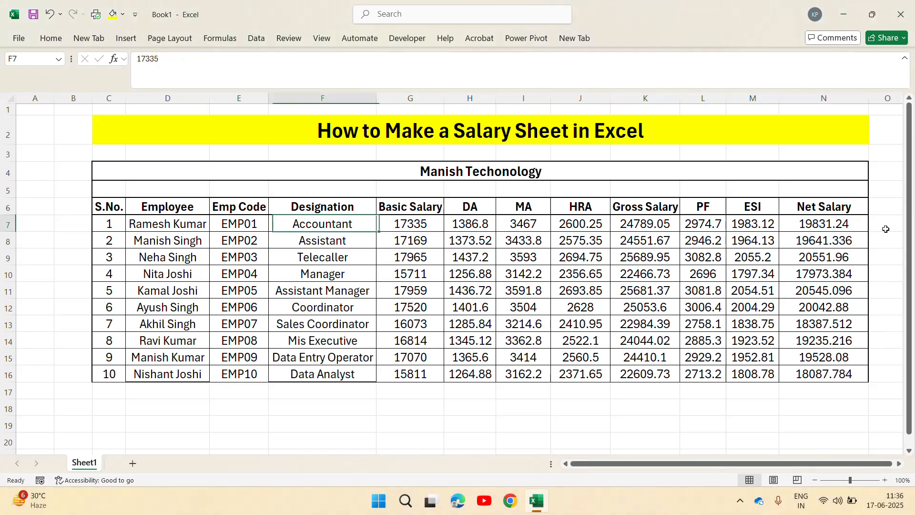
key(Right)
key(Right)
key(Right)
key(Right)
key(Right)
key(Right)
key(Right)
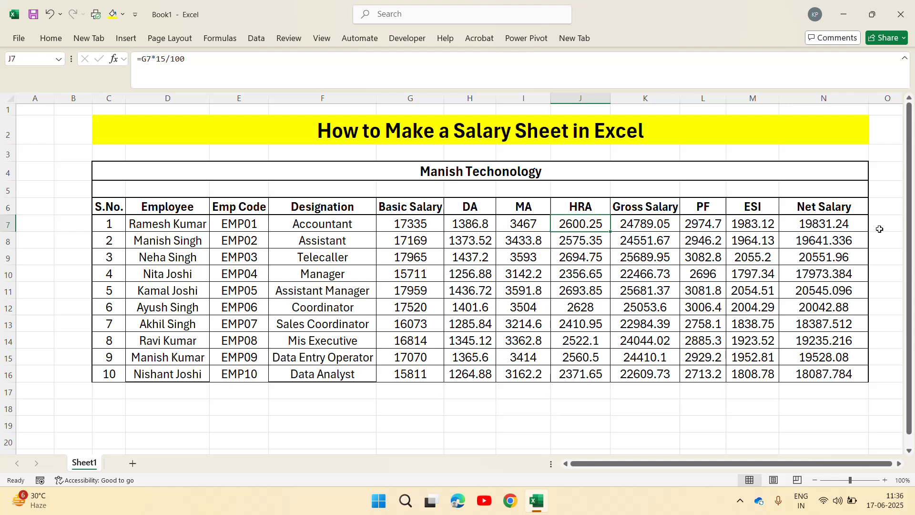
- Examine the Designation and Basic Salary headers and how DA, MA and HRA in row 7 derive from the basic salary
click(343, 211)
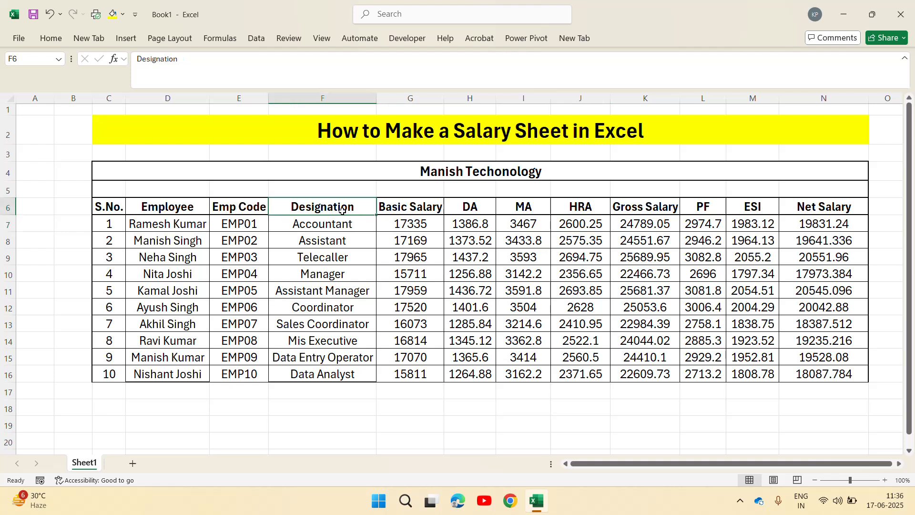
click(411, 213)
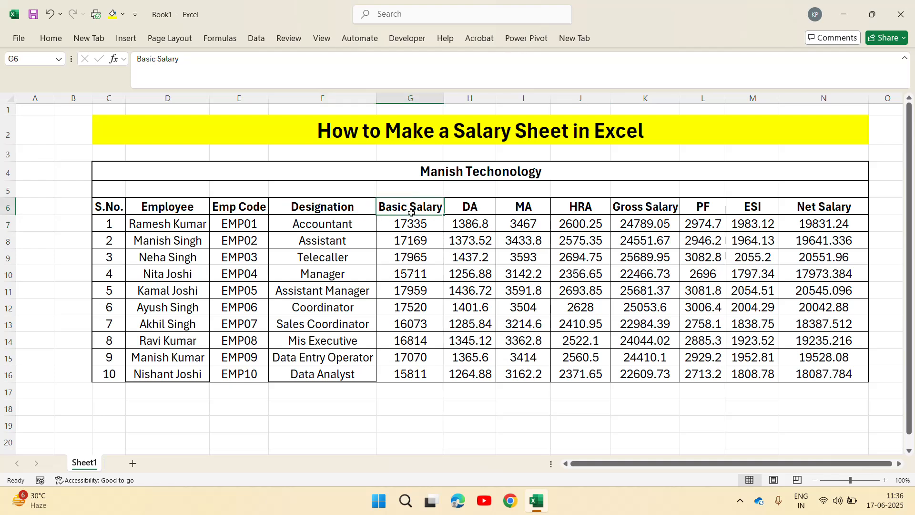
click(470, 222)
key(Left)
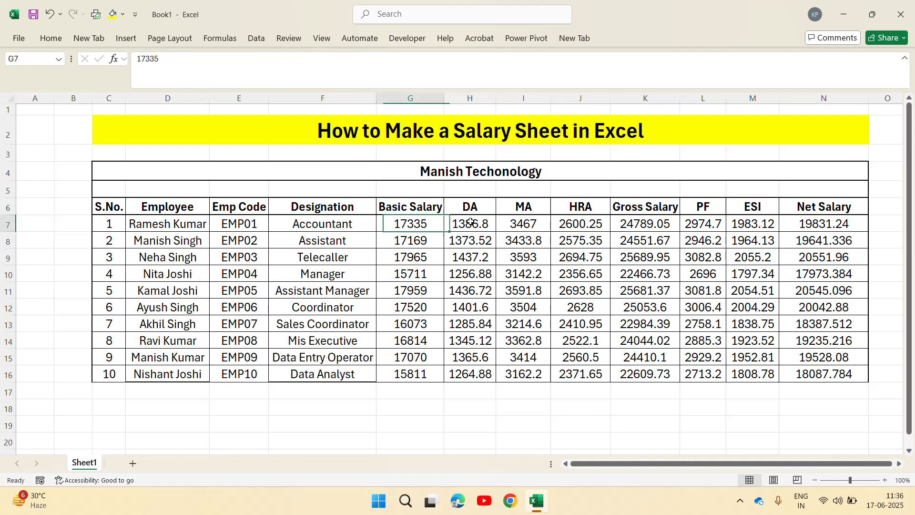
key(Right)
key(Right)
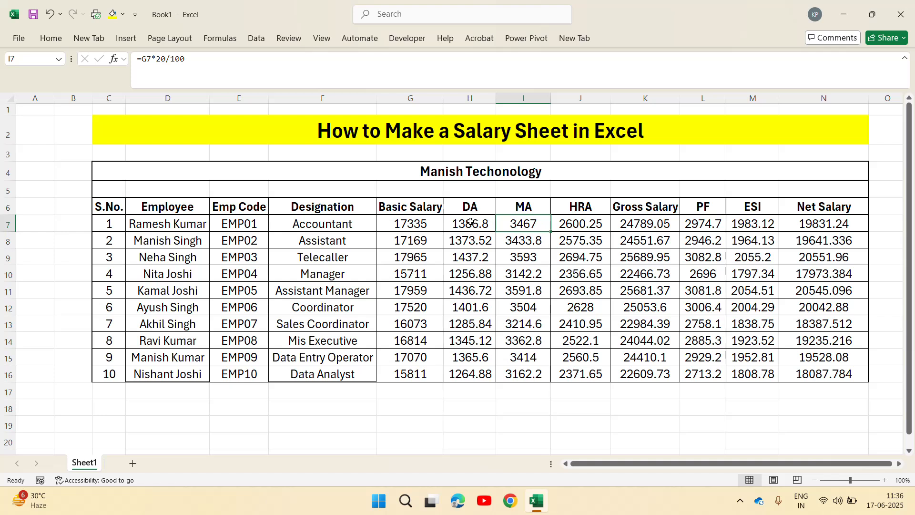
key(Right)
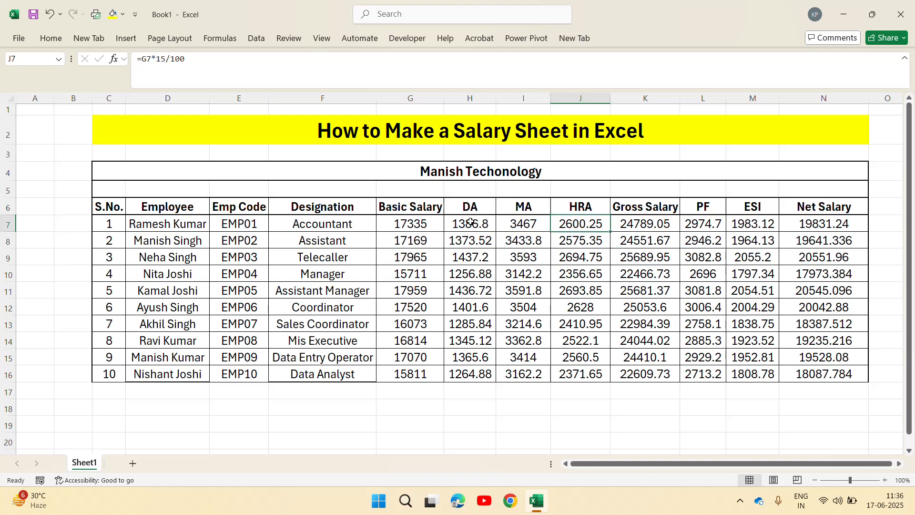
key(Left)
key(Left)
key(Left)
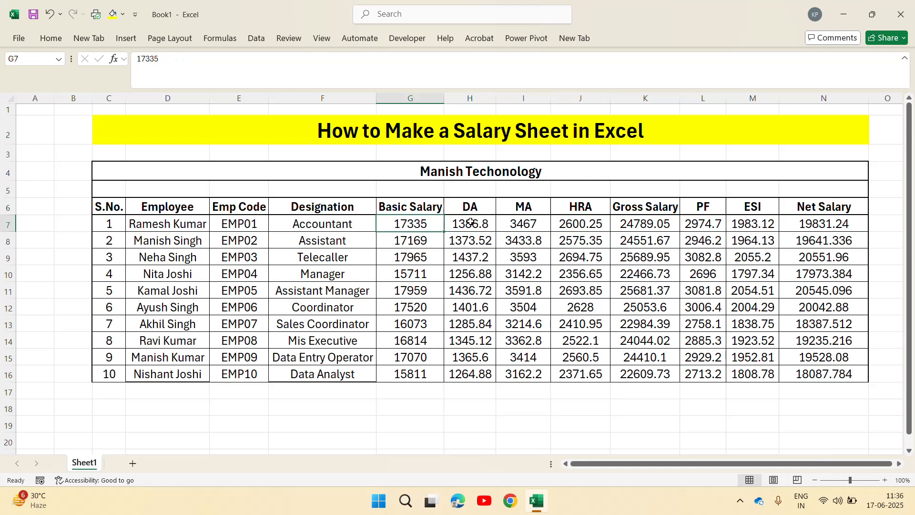
- Examine the Gross Salary column and the basic salary and allowance cells in row 7 that its SUM formula adds
key(Up)
key(Right)
key(Right)
key(Right)
key(Right)
key(Down)
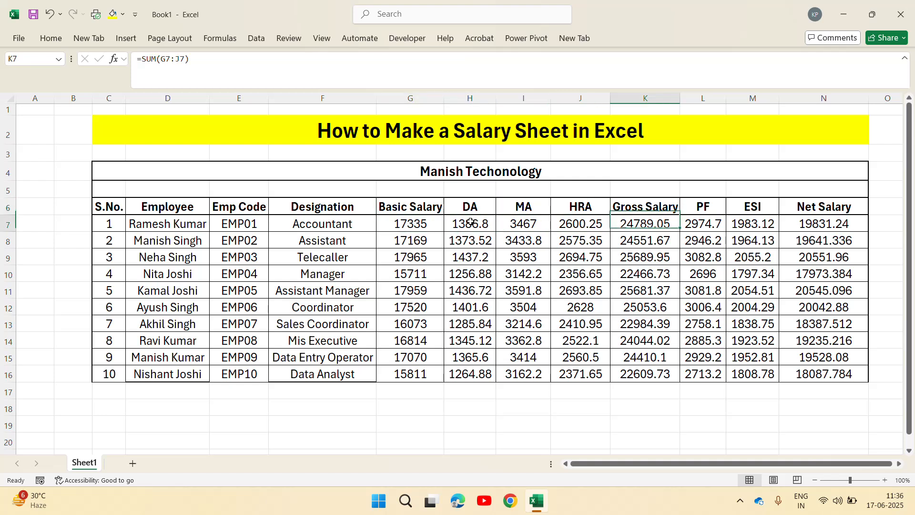
key(ctrl+shift+Down)
key(ctrl+shift+Up)
key(Left)
key(Left)
key(Left)
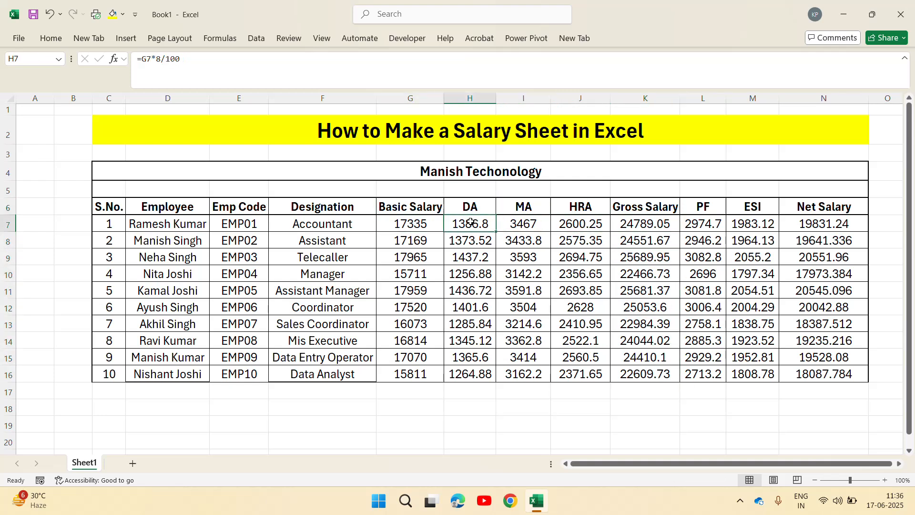
key(Left)
- Examine how the PF and ESI formulas in row 7 use gross salary and how the Net Salary formula in N7 deducts them
key(Right)
key(Right)
key(Right)
key(Right)
key(Right)
key(Left)
key(Right)
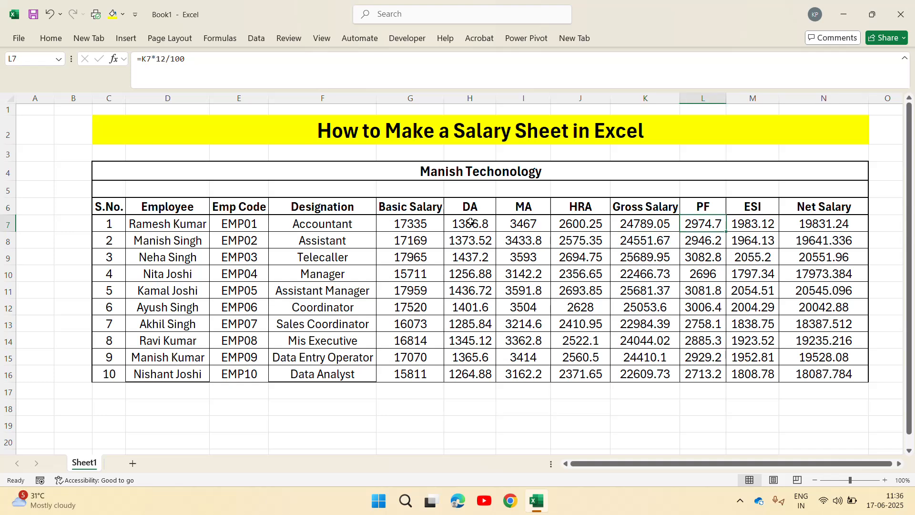
key(Right)
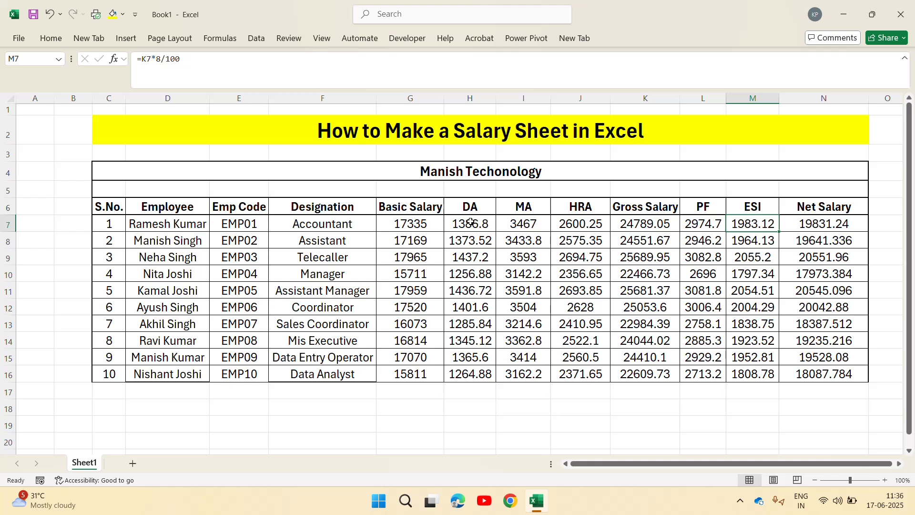
key(Left)
key(Left)
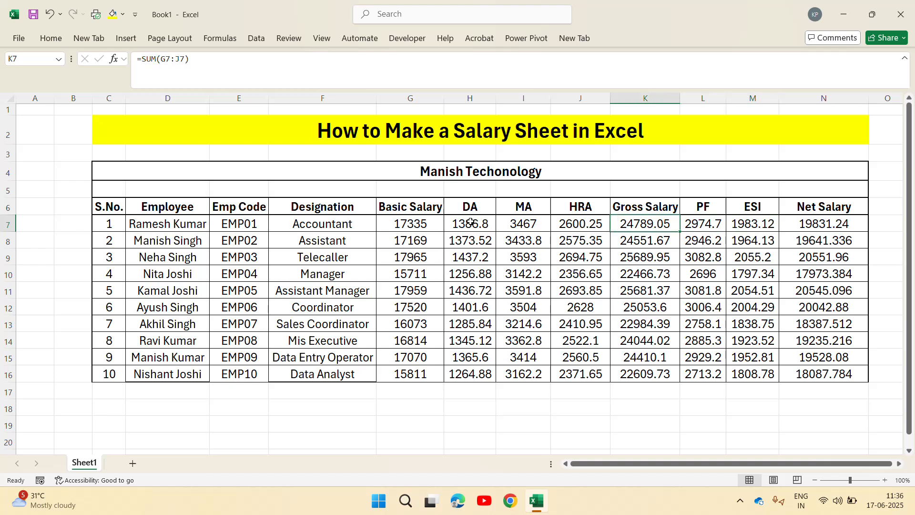
key(Right)
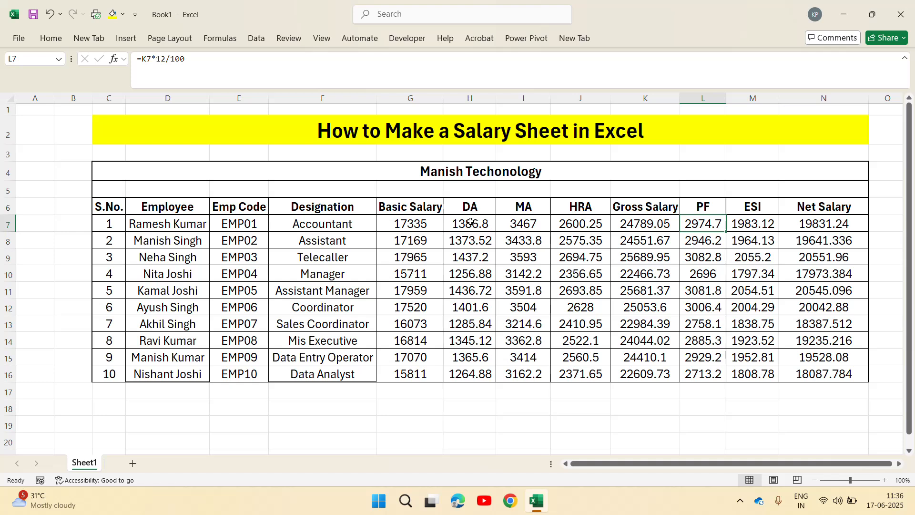
key(Right)
key(Right)
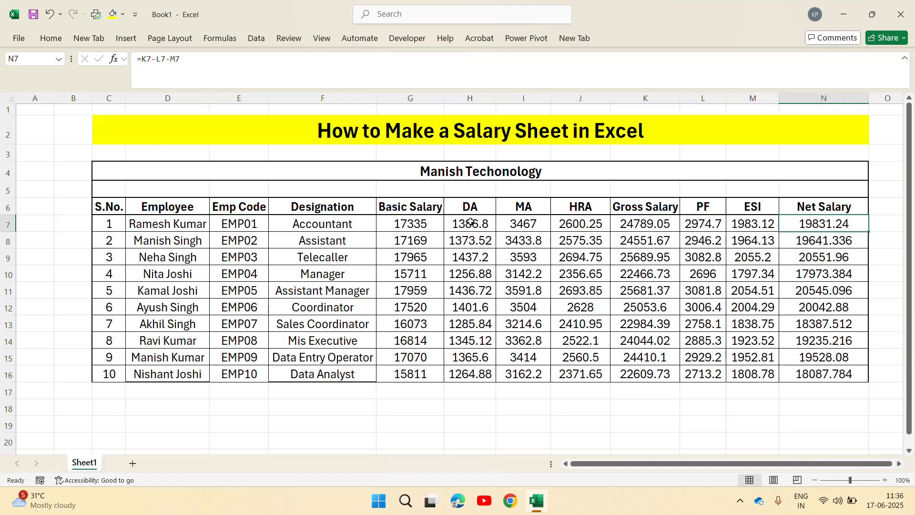
- Review the Net Salary values and the header row from Net Salary back to Basic Salary and DA
key(ctrl+shift+Down)
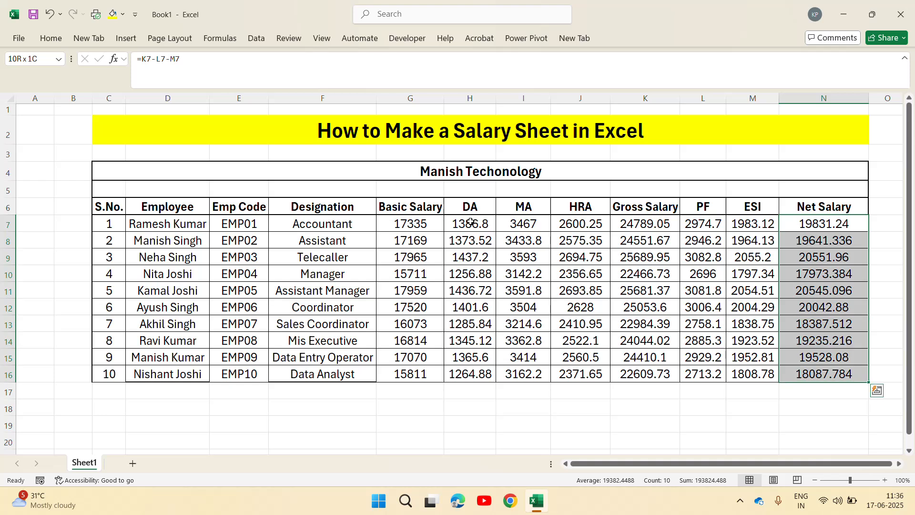
key(Up)
key(Left)
key(Left)
key(Left)
key(Left)
key(Left)
key(Left)
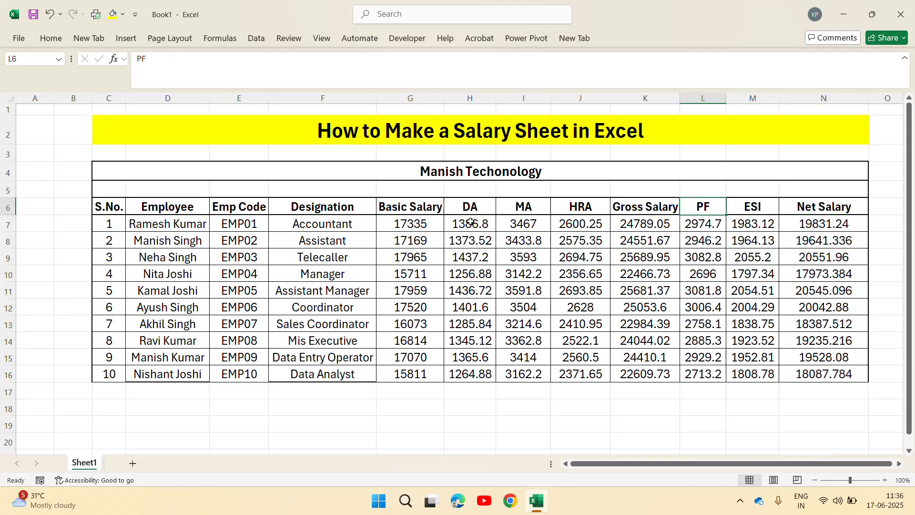
key(Right)
key(Left)
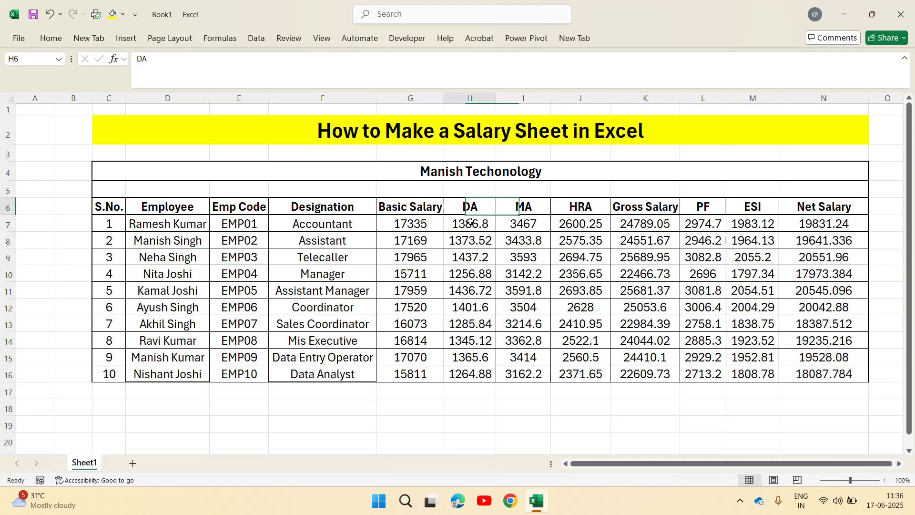
key(Right)
key(Left)
key(Left)
key(Right)
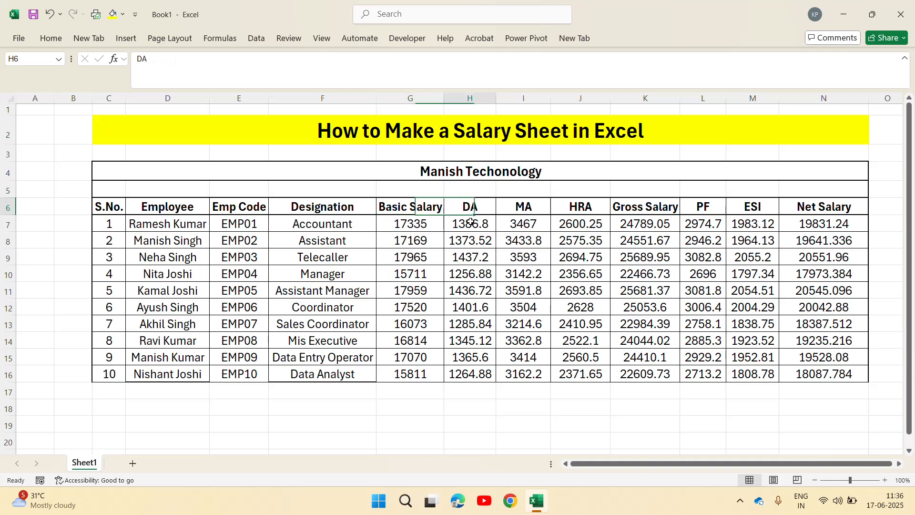
- Apply a thick outside border around the DA, MA and HRA columns, H6:J16
key(shift+Right)
key(shift+Right)
key(shift+Down)
key(shift+Down)
key(shift+Down)
key(shift+Down)
key(shift+Down)
key(shift+Down)
key(shift+Down)
key(shift+Down)
key(shift+Down)
key(shift+Down)
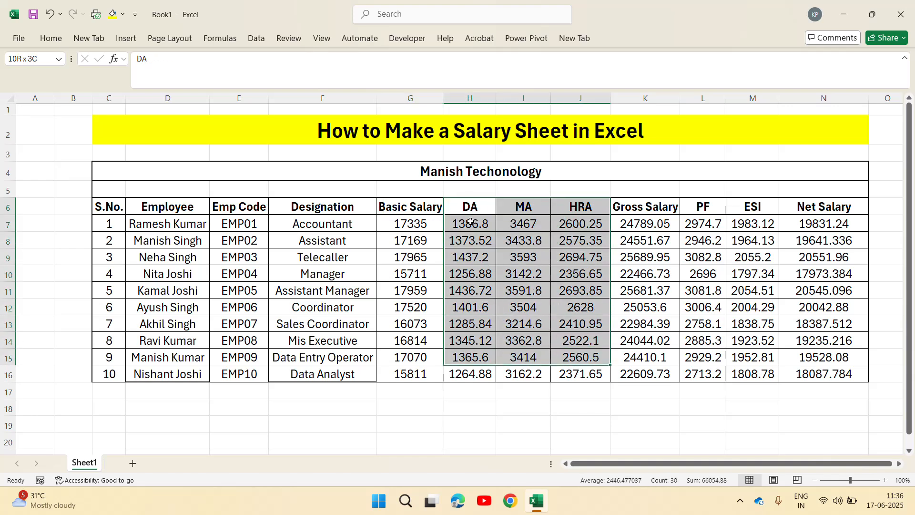
click(51, 38)
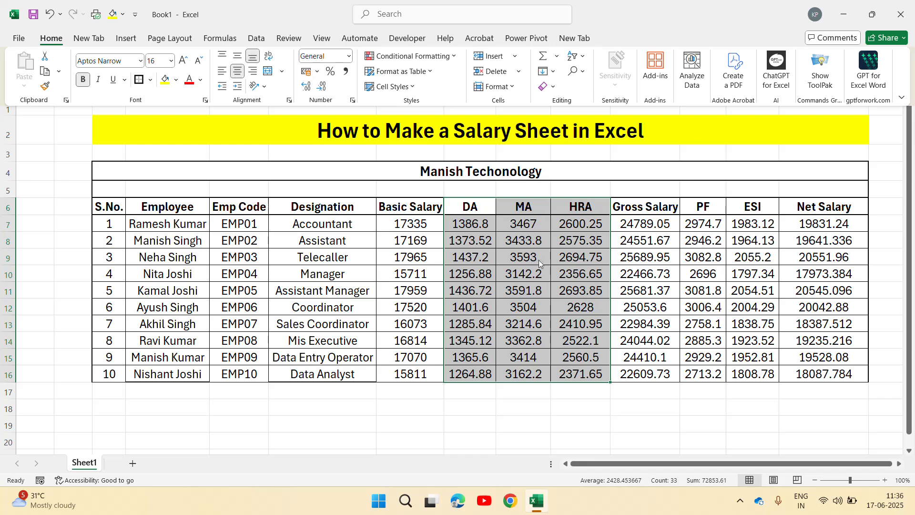
- Apply a thick outside border around the PF and ESI columns, L6:M16
click(662, 206)
click(662, 207)
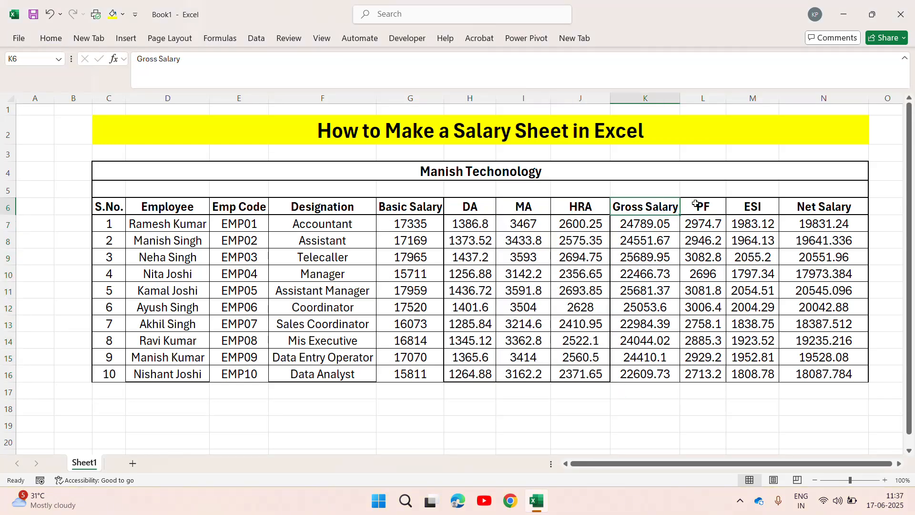
key(Right)
key(Right)
click(700, 204)
key(shift+Right)
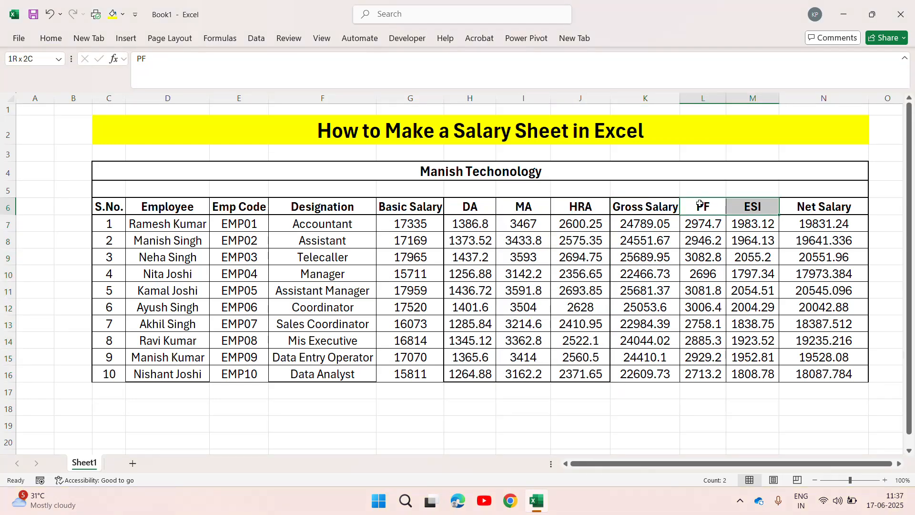
key(ctrl+shift+Down)
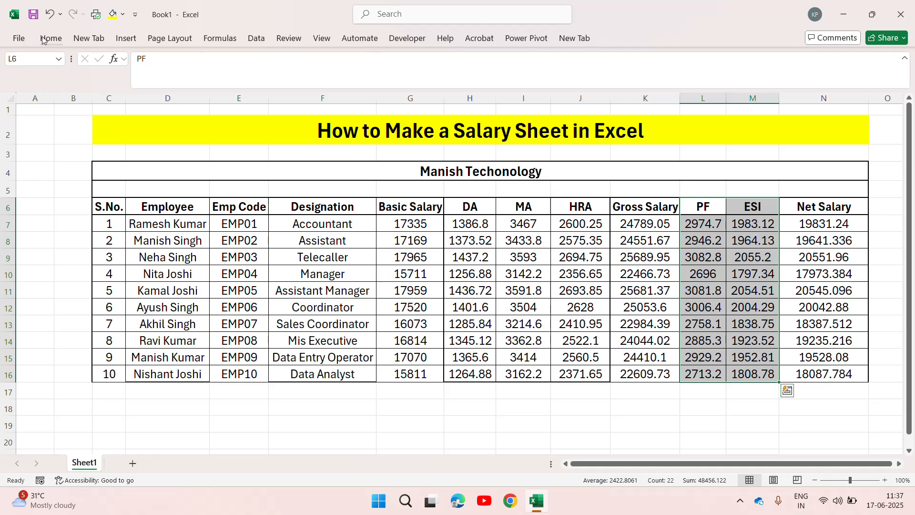
click(42, 39)
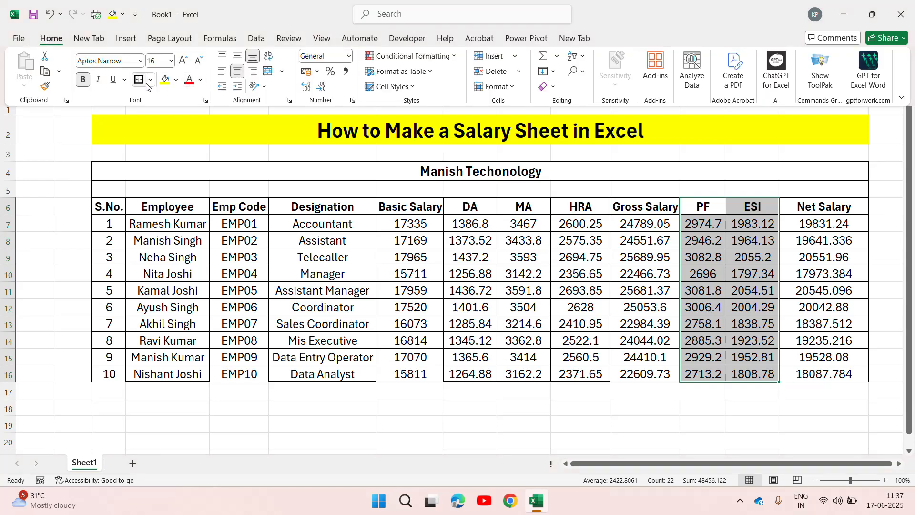
- Fill the DA, MA and HRA columns, H6:J16, with the lightest dark-blue theme tint
click(466, 229)
click(465, 229)
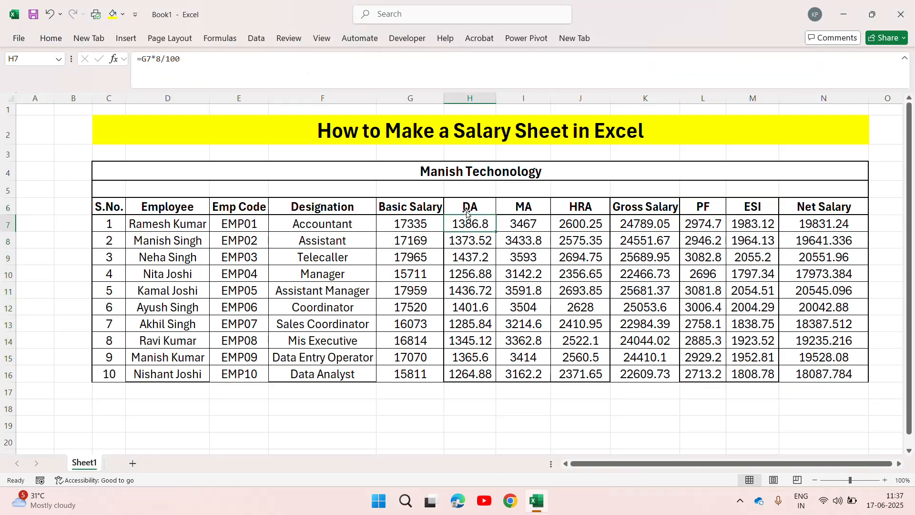
click(466, 210)
key(shift+Right)
key(shift+Right)
key(ctrl+shift+Down)
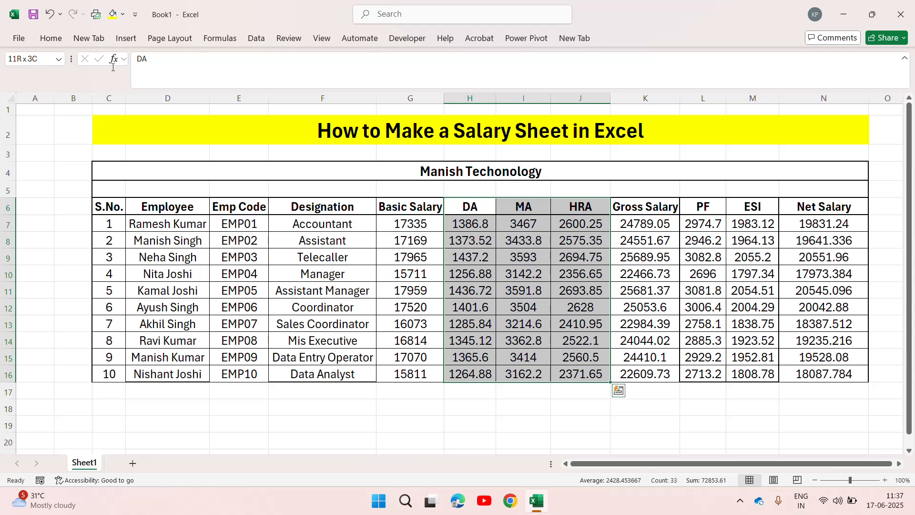
click(52, 43)
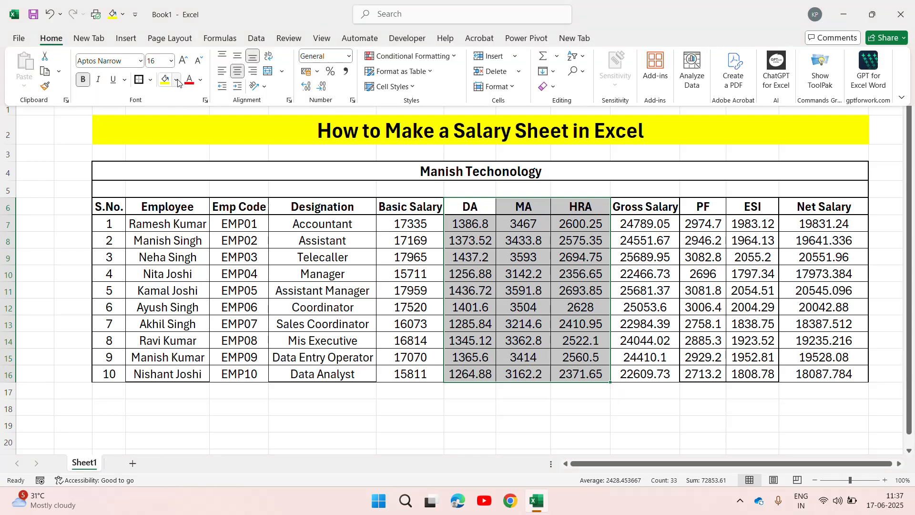
click(178, 82)
click(214, 154)
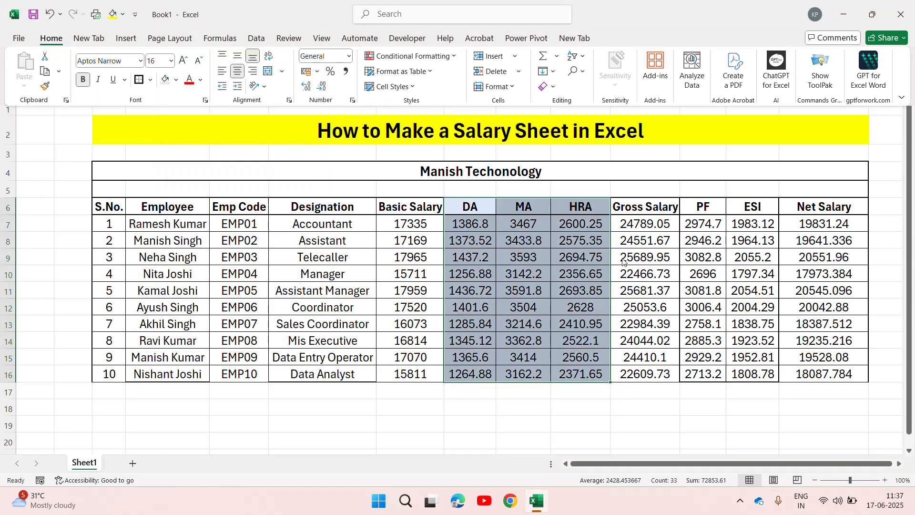
- Fill the PF and ESI columns, L6:M16, with a light turquoise-blue theme color
click(705, 211)
click(705, 210)
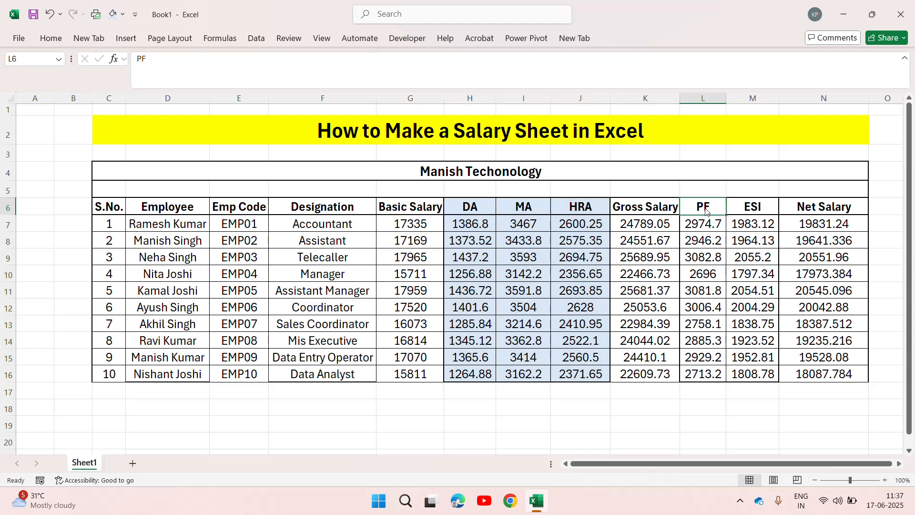
key(shift+Right)
key(ctrl+shift+Down)
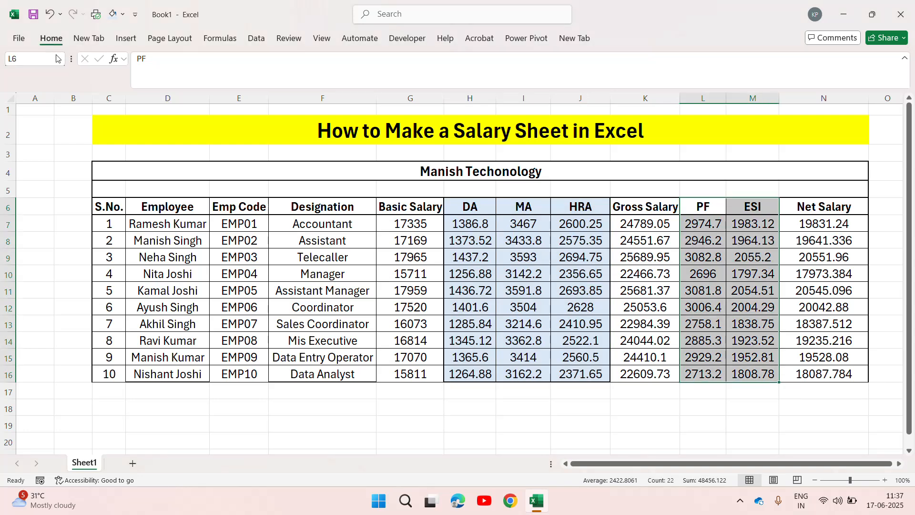
click(50, 41)
click(179, 81)
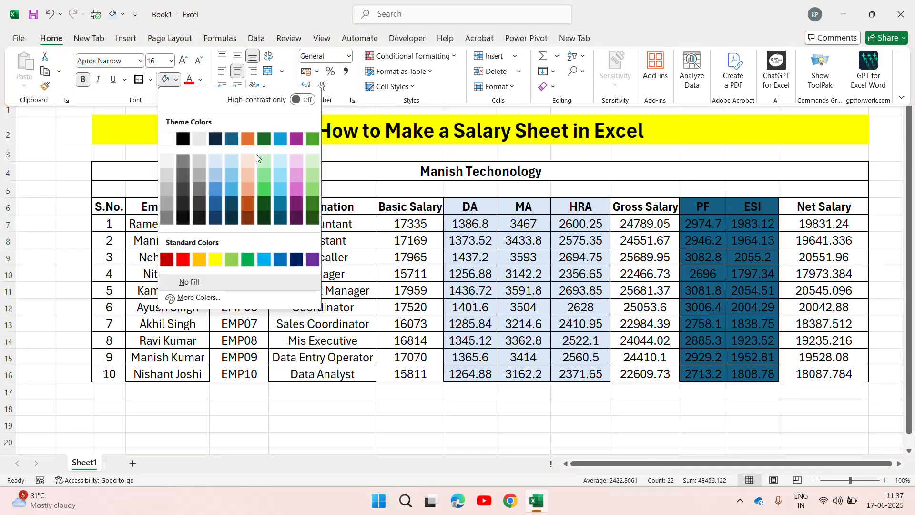
click(280, 161)
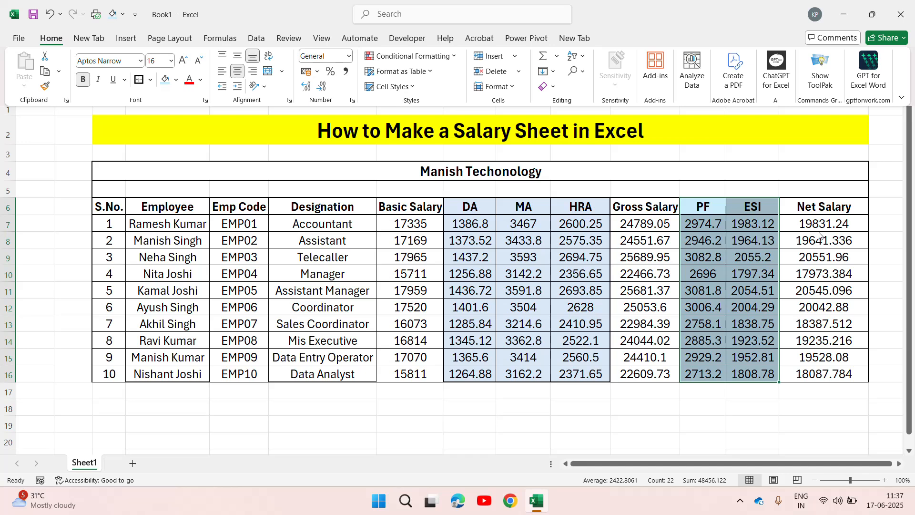
- Fill the Net Salary column, N6:N16, with a light green theme color
click(803, 212)
key(ctrl+shift+Down)
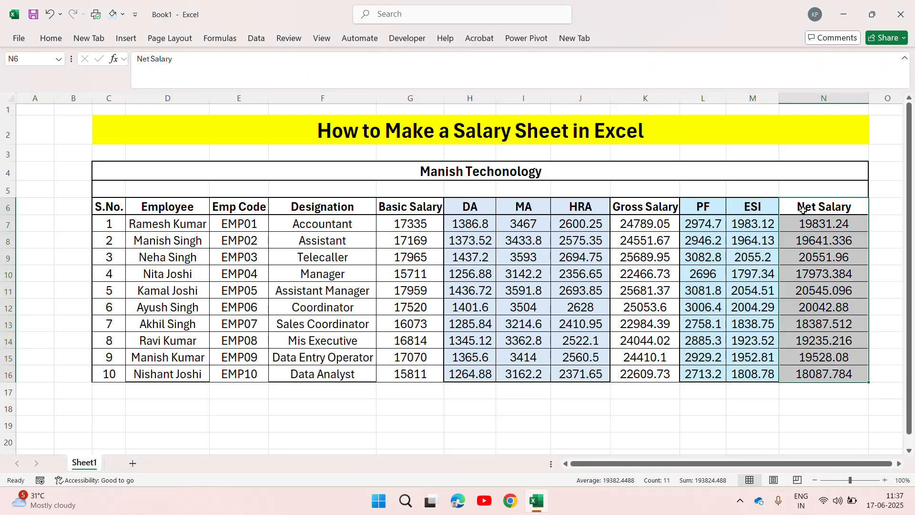
click(50, 41)
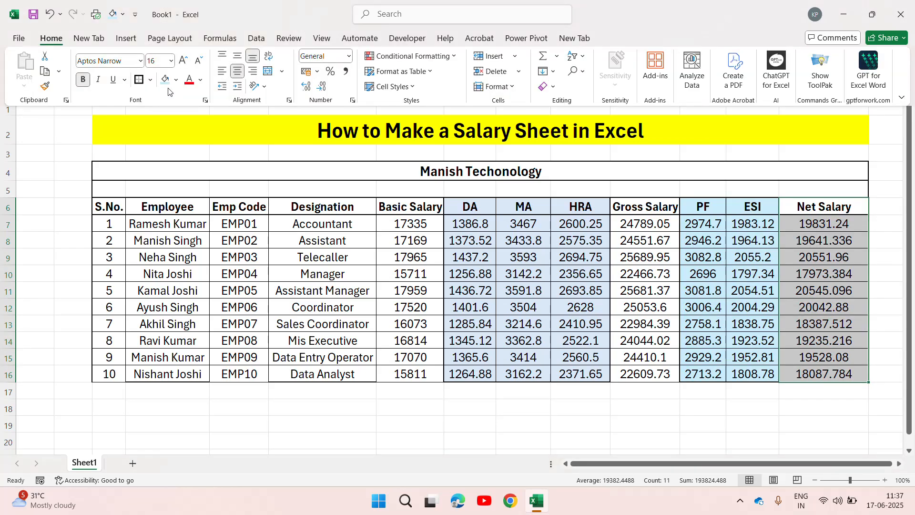
click(177, 82)
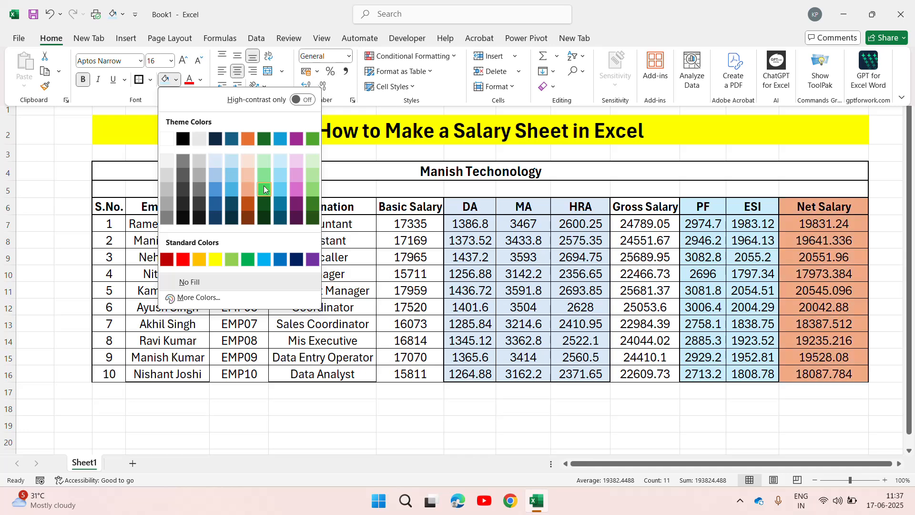
click(317, 177)
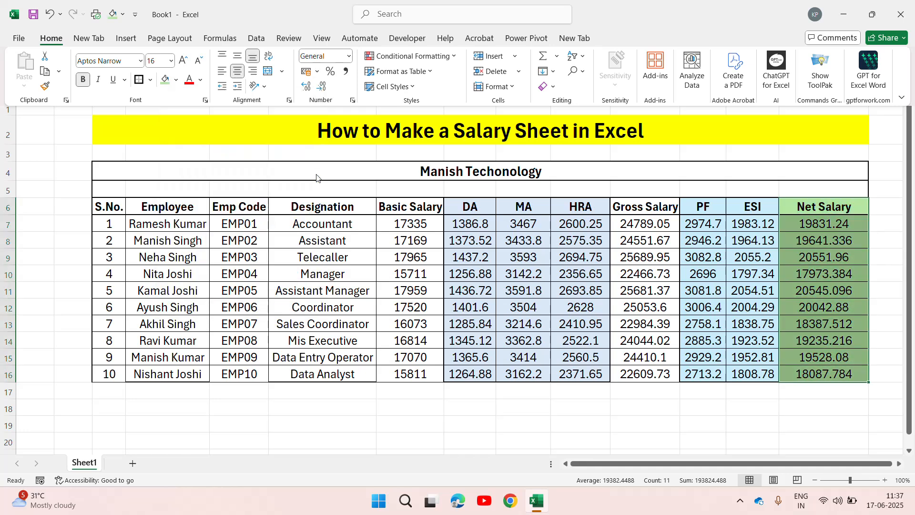
- Apply a thick outside border around the whole salary table, C6:N16
click(147, 205)
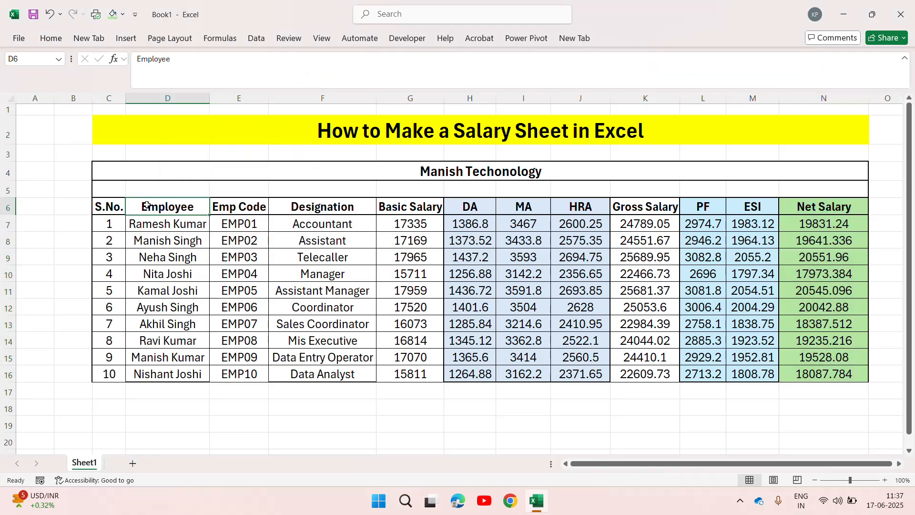
key(Left)
key(ctrl+shift+Right)
key(ctrl+shift+Down)
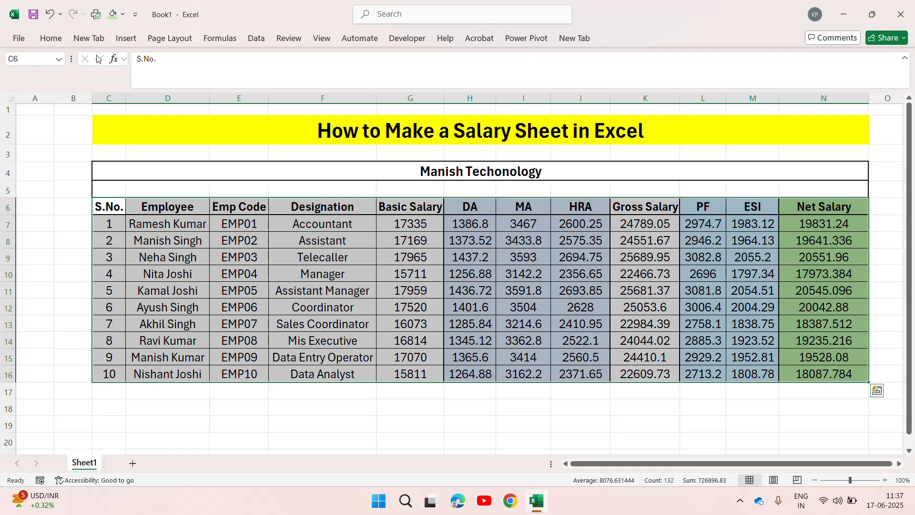
click(51, 38)
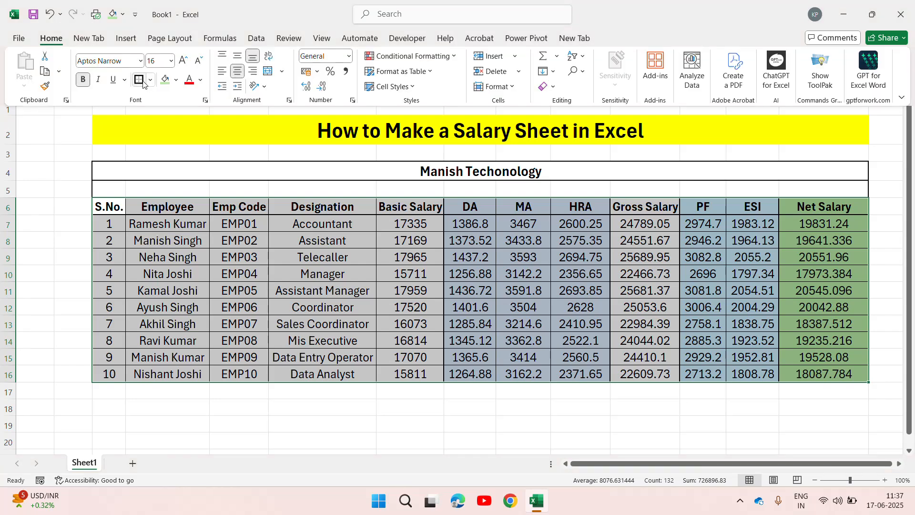
- Enlarge the sheet to 155% and look over the title and company name rows above the salary table
click(856, 480)
click(857, 480)
click(406, 224)
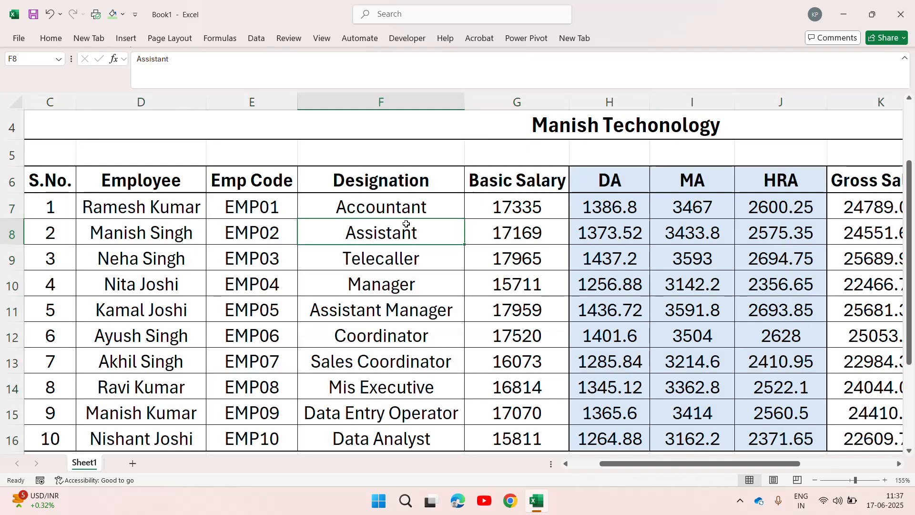
key(Up)
key(Up)
key(Up)
key(Up)
key(Up)
key(Up)
key(Down)
key(Down)
key(Down)
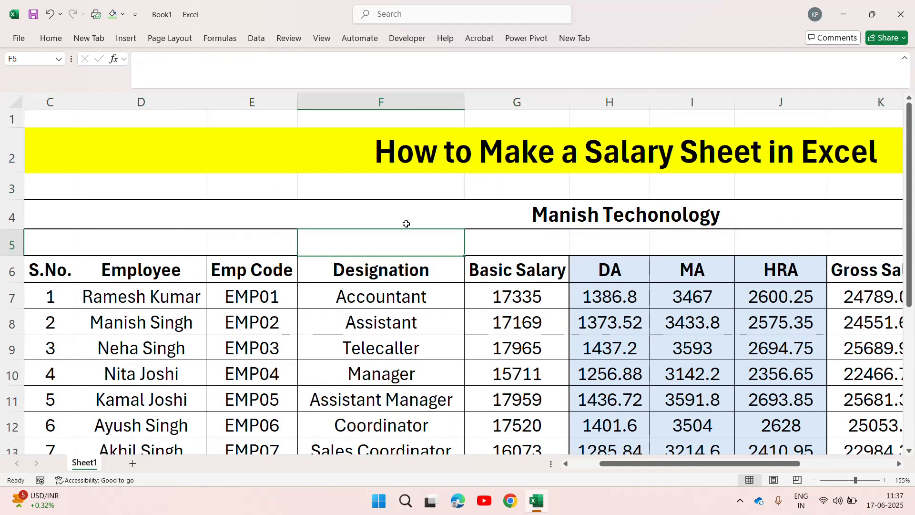
- Look through the Designation column from its header to the last employee and back to the first
key(Down)
key(Down)
key(Down)
key(Down)
key(Down)
key(Down)
key(Down)
key(Down)
key(Down)
key(Down)
key(Down)
key(Down)
key(Down)
key(Up)
key(Up)
key(Up)
key(Up)
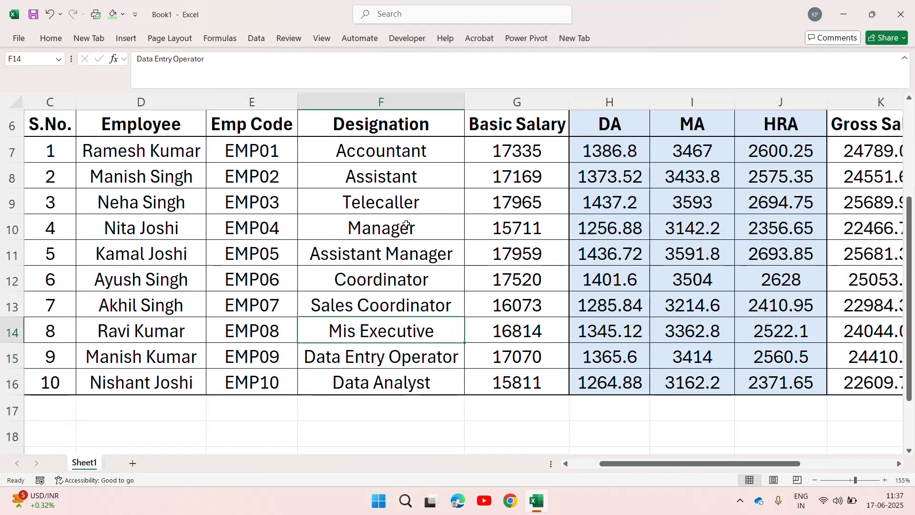
key(Up)
key(Up)
key(Up)
key(Up)
key(Up)
key(Up)
key(Up)
key(Up)
key(Up)
key(Up)
key(Down)
key(Down)
key(Down)
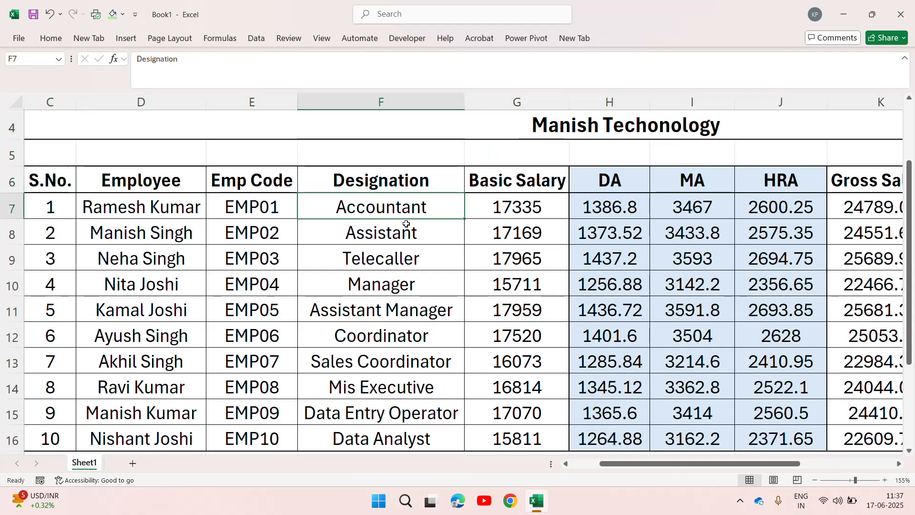
- Review the S.No., Employee and Emp Code cells of the first employee in row 7
key(Left)
key(Left)
key(Left)
key(Left)
key(Left)
key(Right)
key(Right)
key(Right)
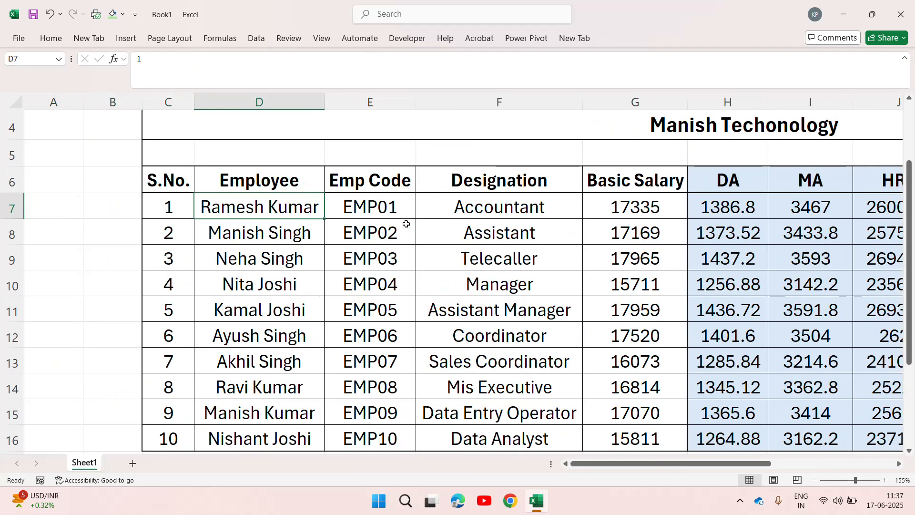
key(Left)
key(Right)
key(Right)
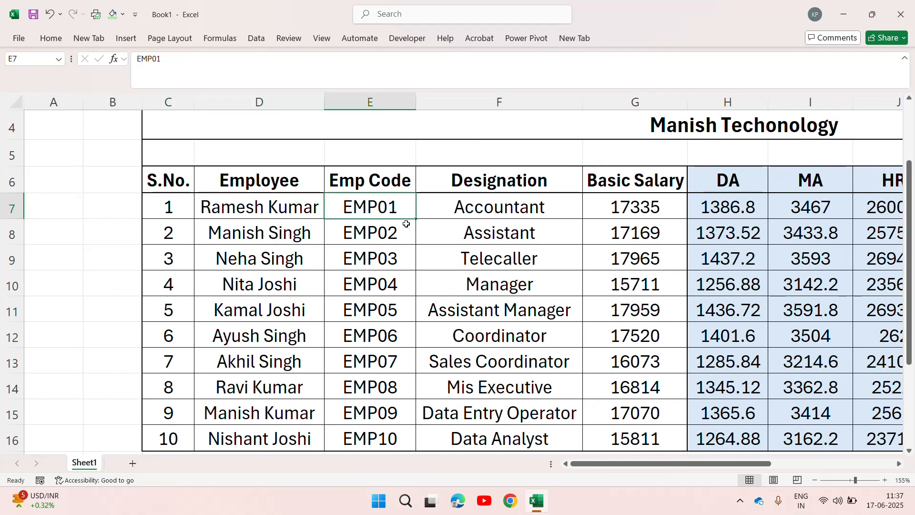
- Review the first employee's designation, basic salary and the DA, MA and HRA formulas in row 7
key(Right)
key(Right)
key(Right)
key(Right)
key(Right)
key(Left)
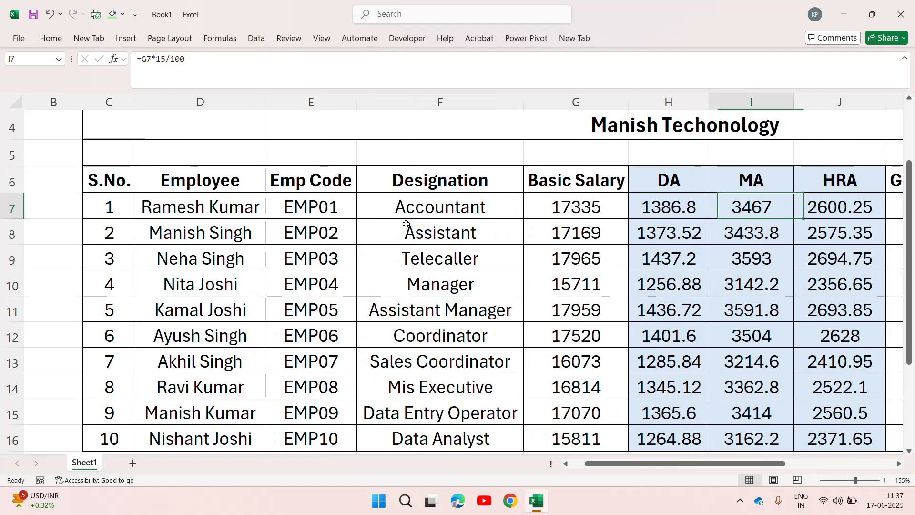
key(Left)
key(Left)
key(Left)
key(Left)
key(Left)
key(Right)
key(Right)
key(Right)
key(Right)
key(Right)
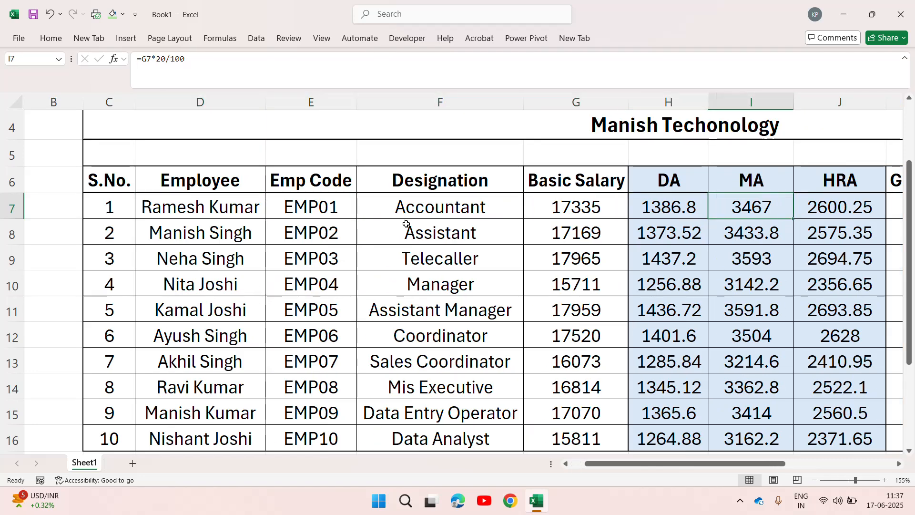
- Examine the cells beyond MA in row 7, the upper Basic Salary values and the DA header
key(Right)
key(Right)
key(Left)
key(Left)
key(Left)
key(Left)
key(Down)
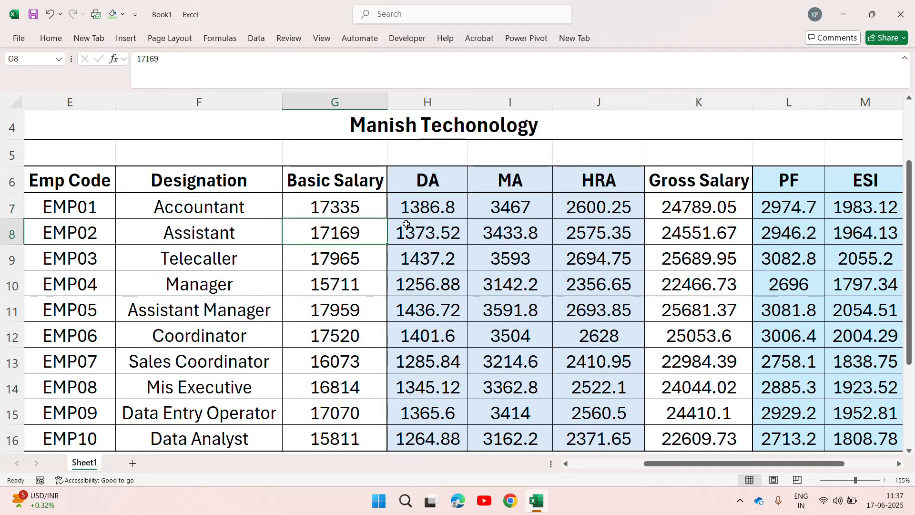
key(Down)
key(Up)
key(Up)
key(Up)
key(Right)
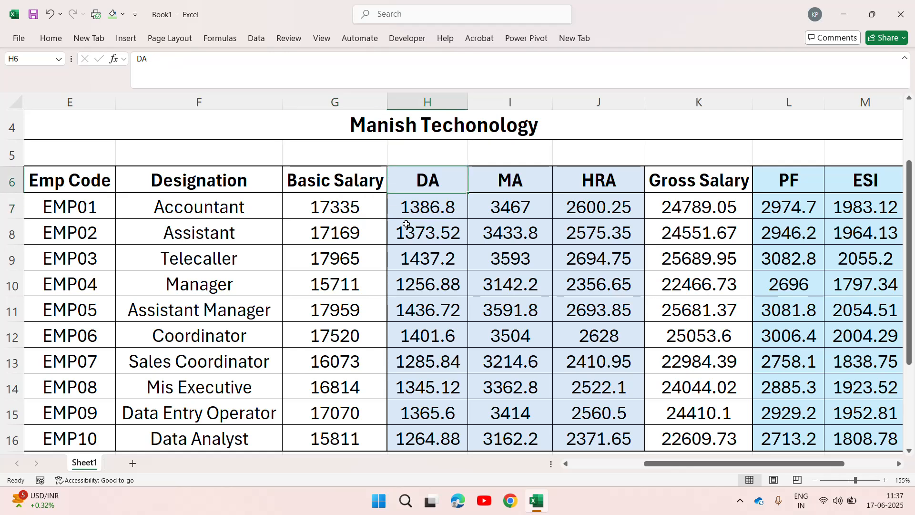
- Review the first employee's DA, MA and HRA formulas against the basic salary in row 7, ending at Gross Salary
key(Down)
key(Right)
key(Right)
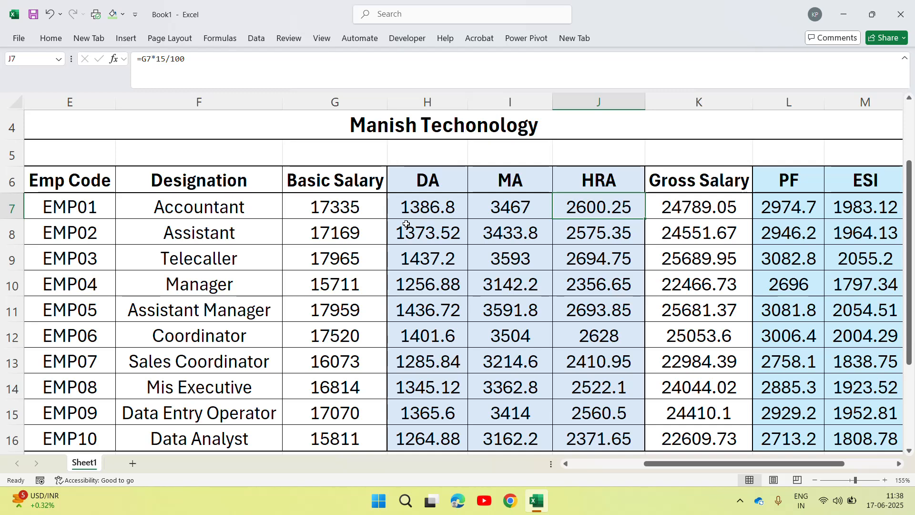
key(Left)
key(Left)
key(Left)
key(Right)
key(Right)
key(Right)
key(Right)
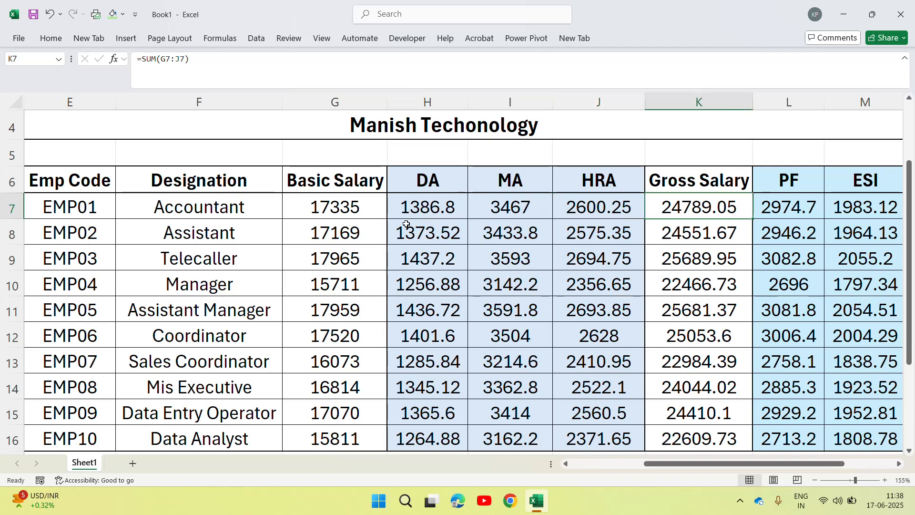
- Trace the basic salary and allowance cells that make up the first employee's gross salary, ending at the Gross Salary header
key(Left)
key(Left)
key(Left)
key(Left)
key(Right)
key(Right)
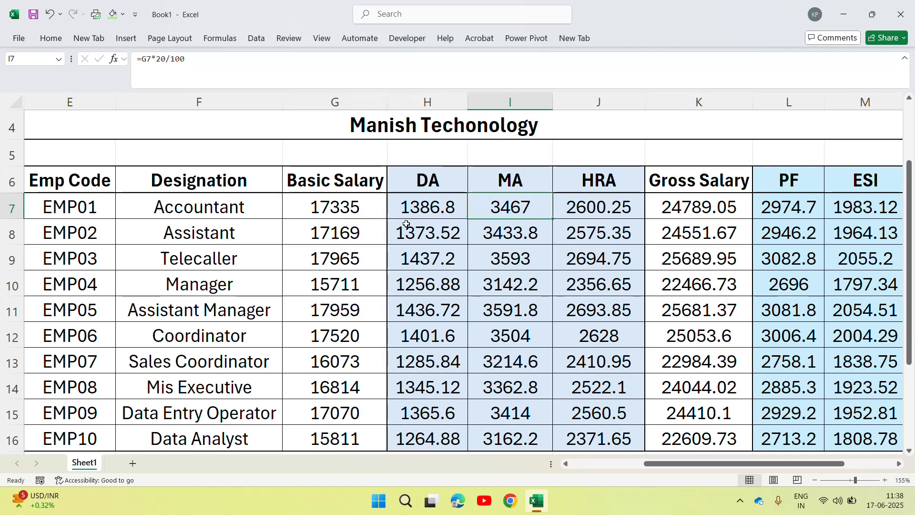
key(Right)
key(Right)
key(Up)
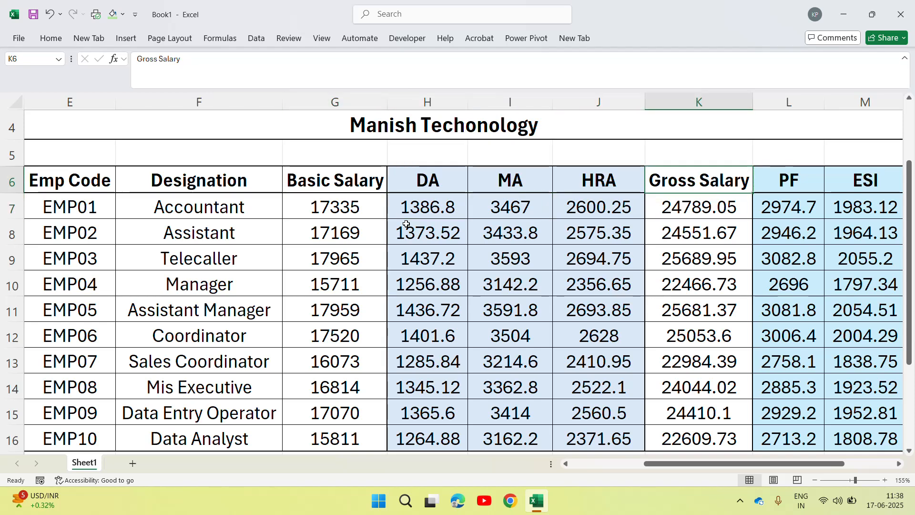
- Look down the Gross Salary column from the first employee to row 15 and return to its header
key(Down)
key(Down)
key(Down)
key(Down)
key(Down)
key(Down)
key(Down)
key(Down)
key(Down)
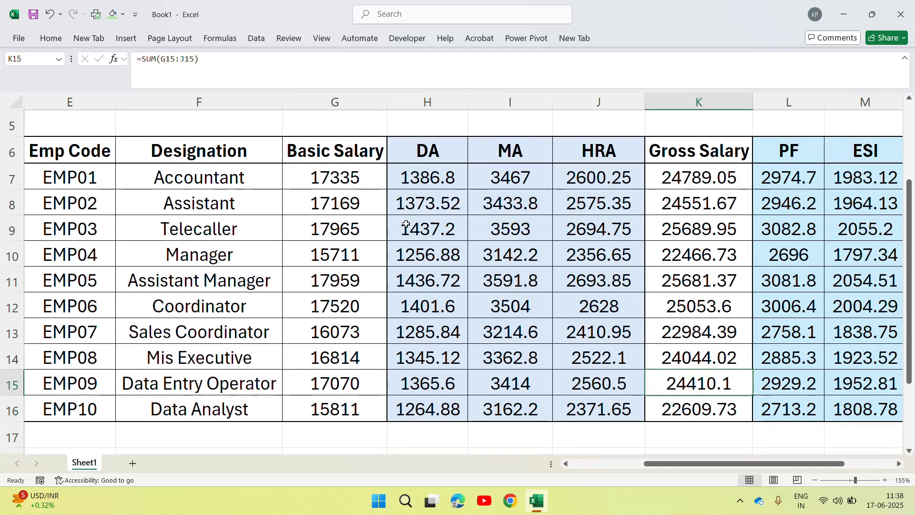
key(ctrl+Up)
- Review the first employee's PF, ESI and Net Salary cells in row 7, including the rows above PF
key(Down)
key(Right)
key(Right)
key(Right)
key(Left)
key(Left)
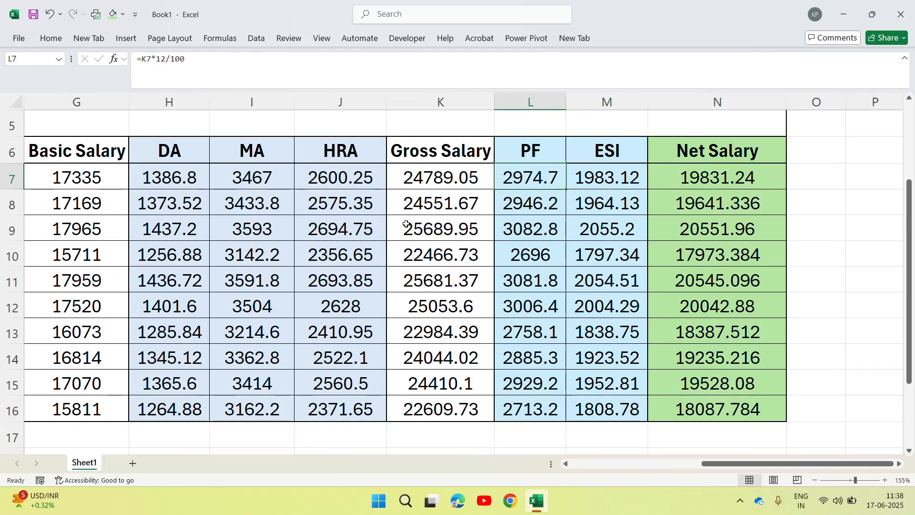
key(Up)
key(Up)
key(Up)
key(Down)
key(Down)
key(Down)
key(Right)
key(Right)
key(Left)
key(Left)
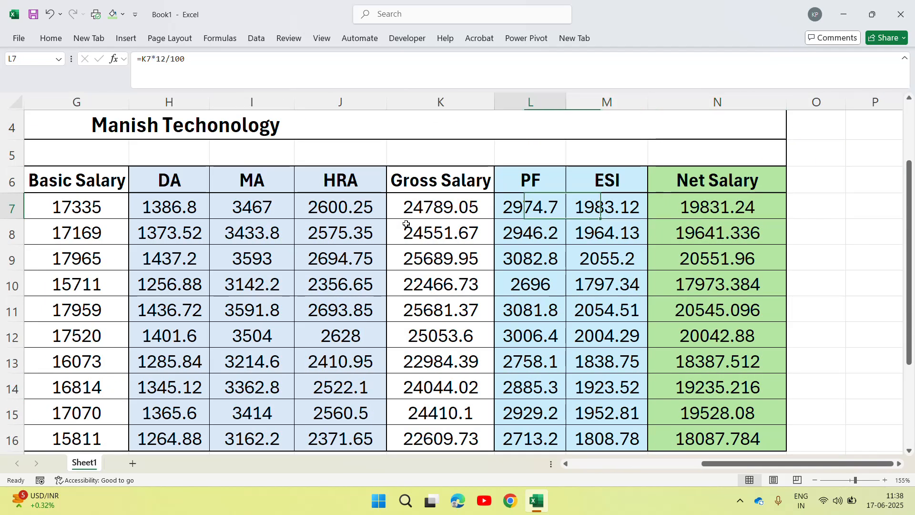
- Compare the first employee's PF formula with the gross salary it uses and examine the ESI formula in row 7
key(Left)
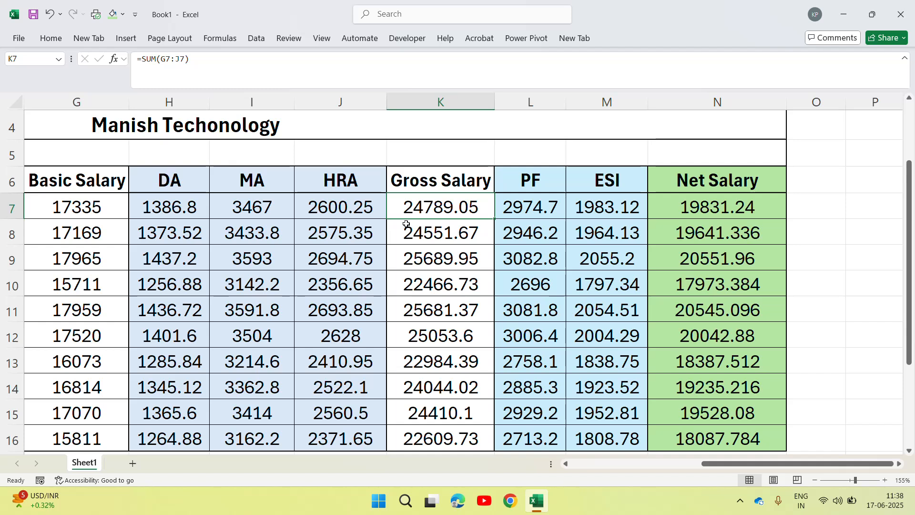
key(Right)
key(Left)
key(Right)
key(Down)
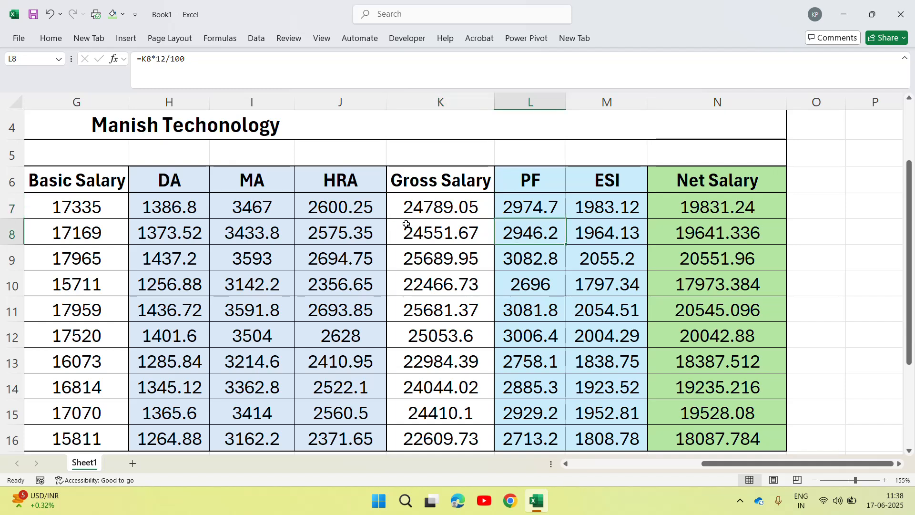
key(Up)
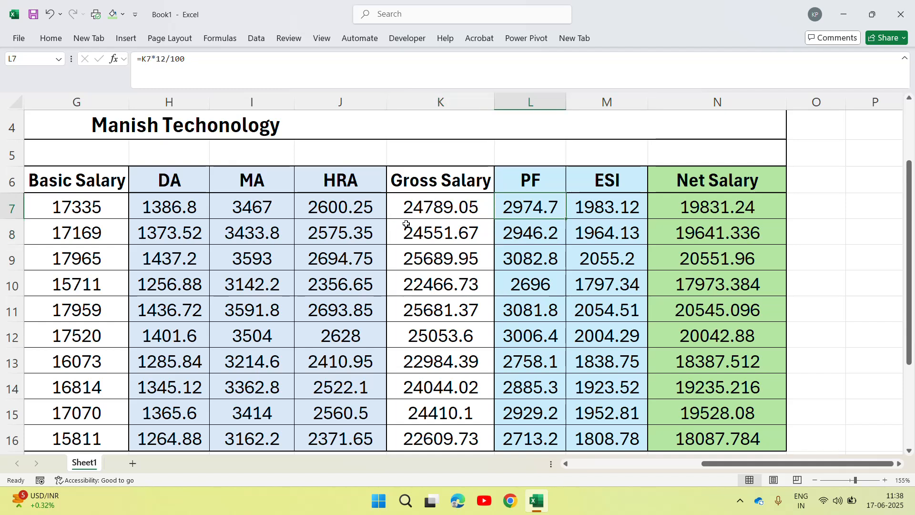
key(Right)
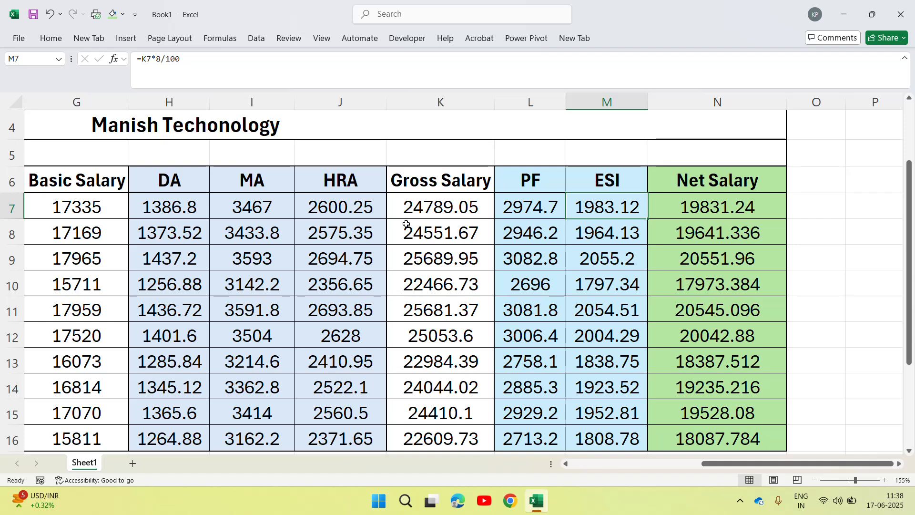
- Examine the ESI and PF headers and the row 7 cells from Net Salary back to Gross Salary
key(Up)
key(Down)
key(Left)
key(Up)
key(Down)
key(Right)
key(Right)
key(Right)
key(Left)
key(Left)
key(Left)
key(Left)
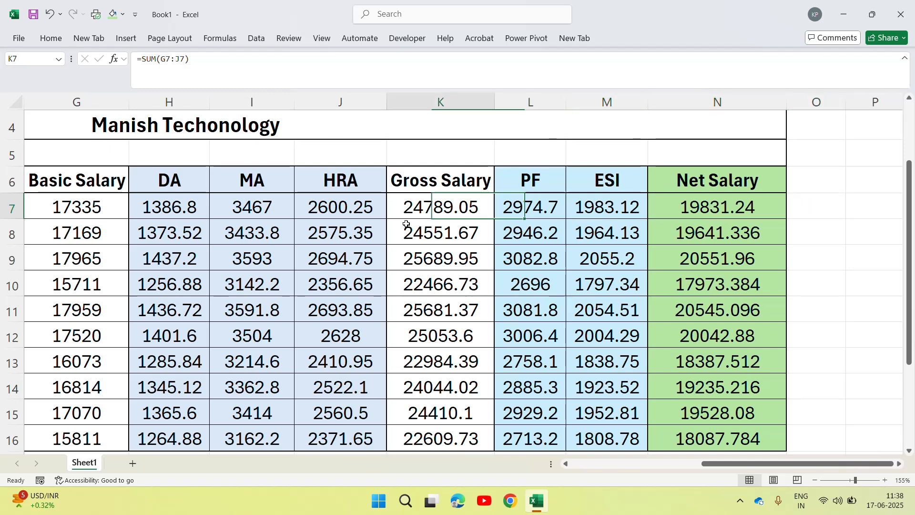
- Look through the Net Salary column from its header past the last employee and back to the header
key(Right)
key(Right)
key(Right)
key(Up)
key(Down)
key(Down)
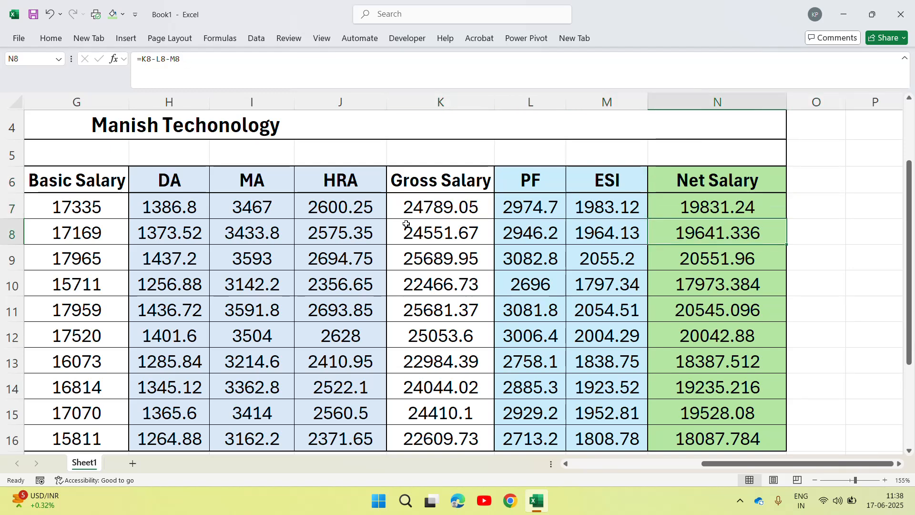
key(Down)
key(Down)
key(Down)
key(Down)
key(Down)
key(Down)
key(Down)
key(Down)
key(Down)
key(Down)
key(Down)
key(Down)
key(Up)
key(Up)
key(Up)
key(Up)
key(Up)
key(Up)
key(Up)
key(Up)
key(Up)
key(Up)
key(Up)
key(Up)
key(Up)
key(Up)
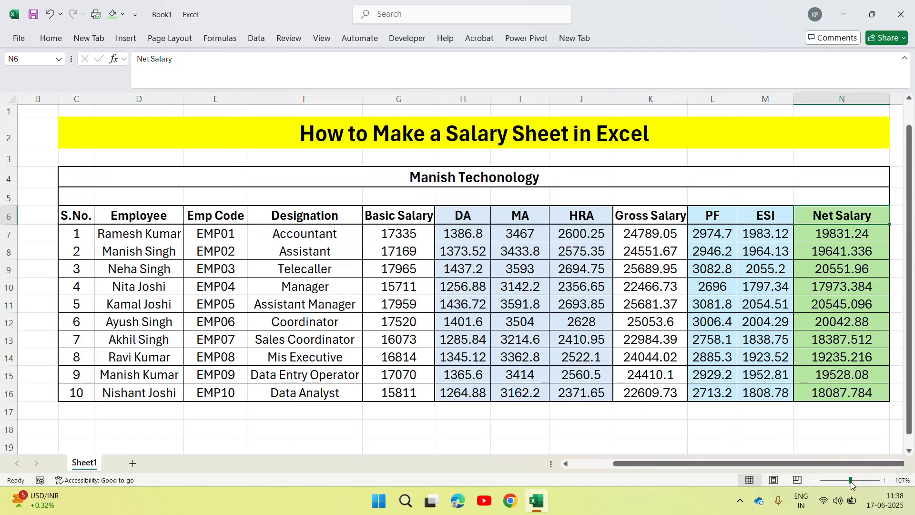
- Zoom out to 107% to view the whole salary sheet and check the row 10 Gross Salary and row 7 MA formulas
ctrl+scroll(797, 406, down, 3)
click(662, 284)
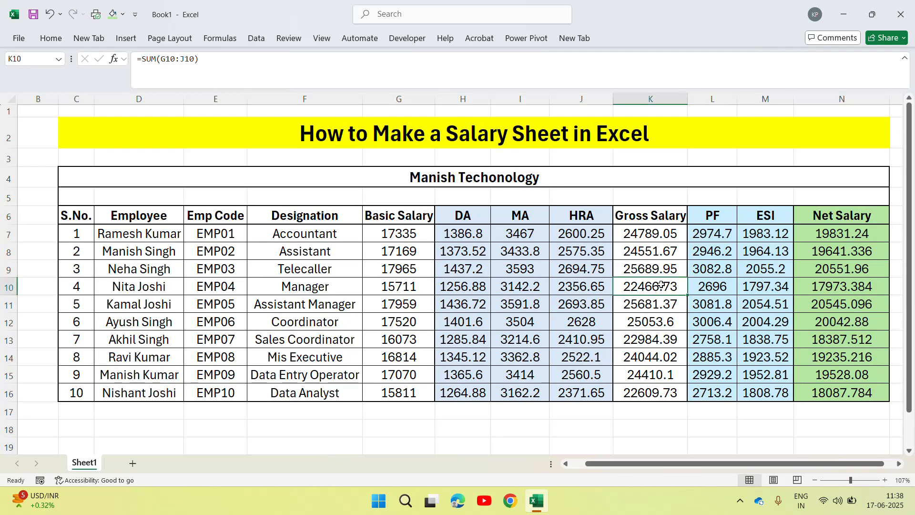
click(516, 233)
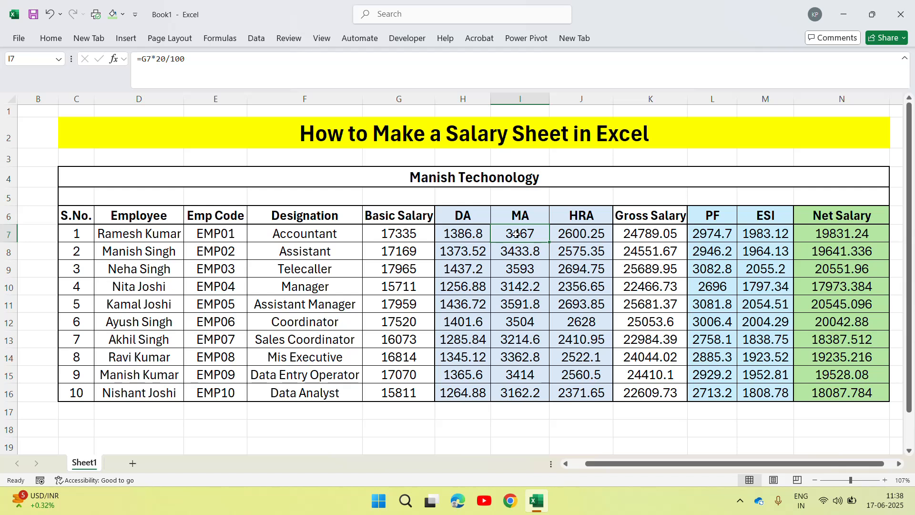
key(Up)
key(Up)
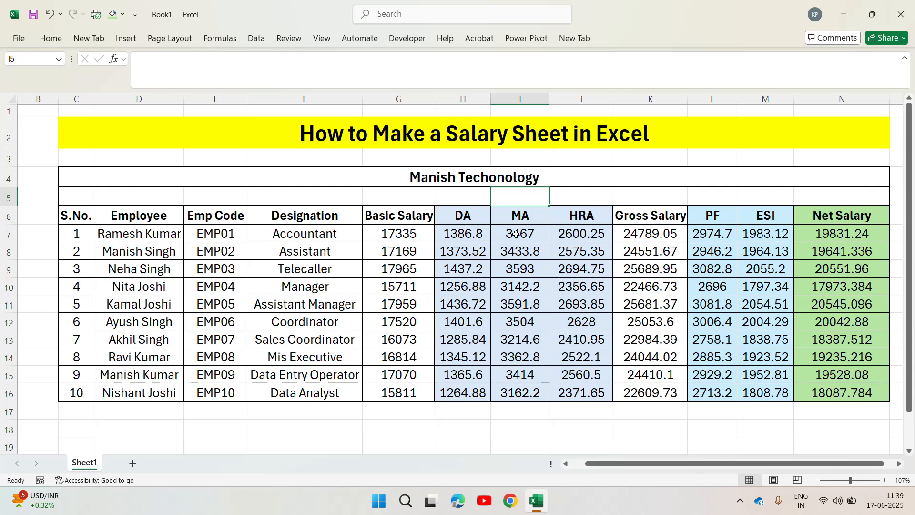
click(741, 498)
click(741, 467)
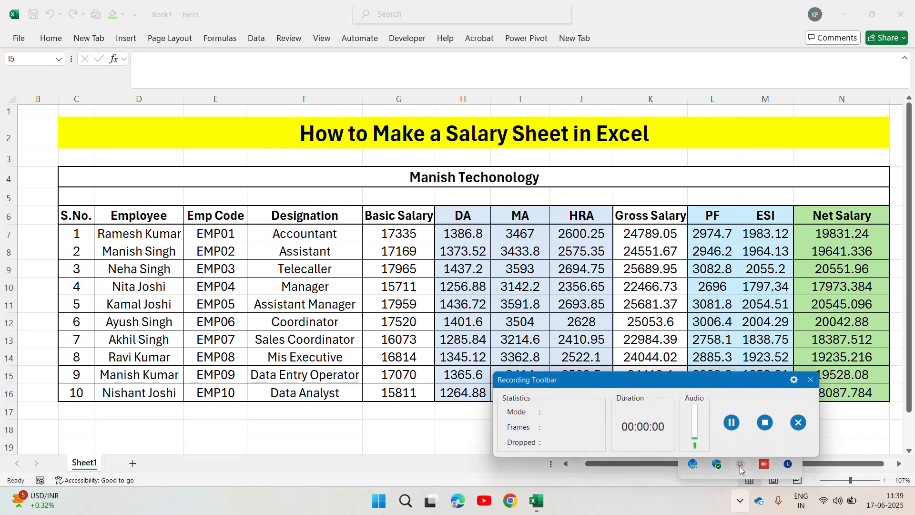